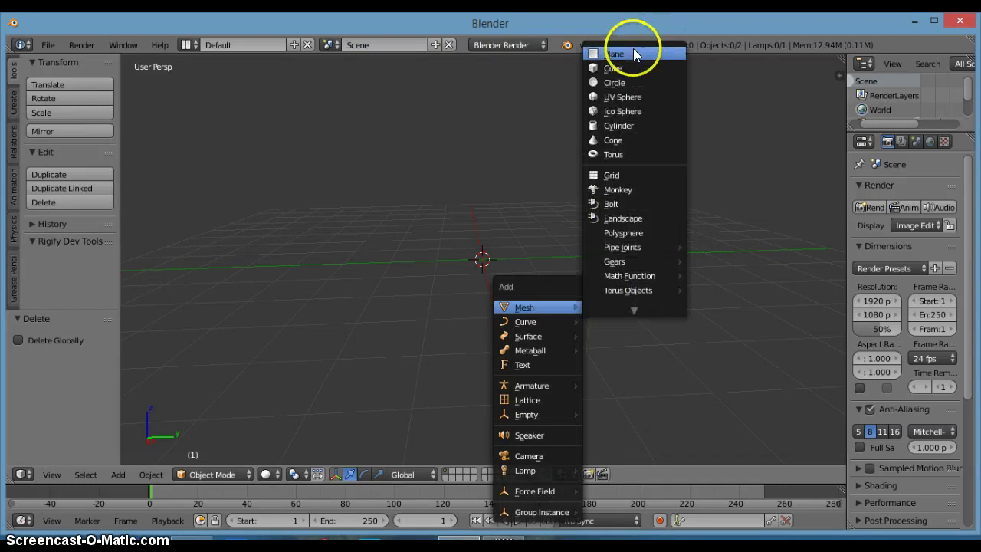
Add a mesh plane at the centre of the scene and scale it up uniformly by about 8.79.
left_click(634, 50)
scroll(578, 182, "down", 3)
middle_click_drag(571, 201, 600, 288)
key("s")
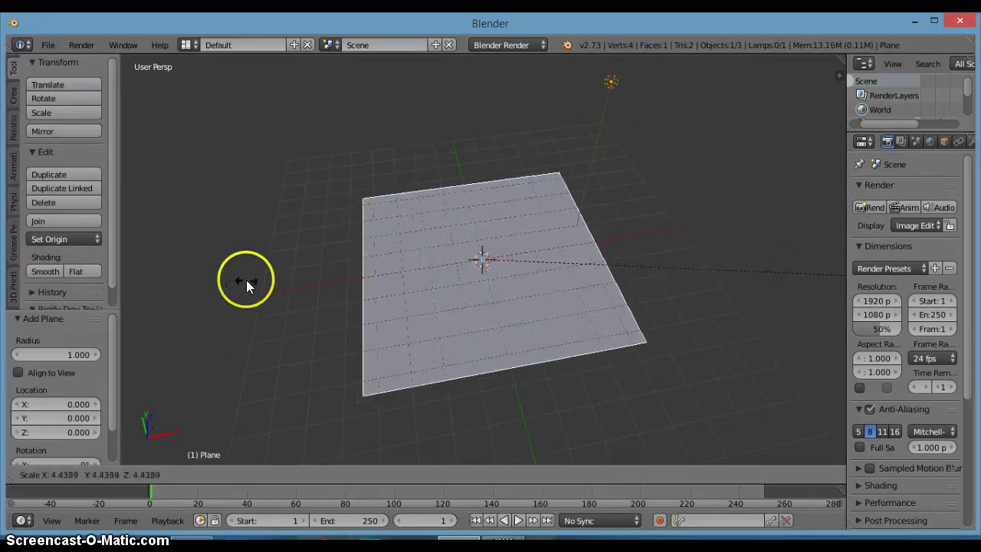
left_click(714, 308)
scroll(707, 331, "down", 4)
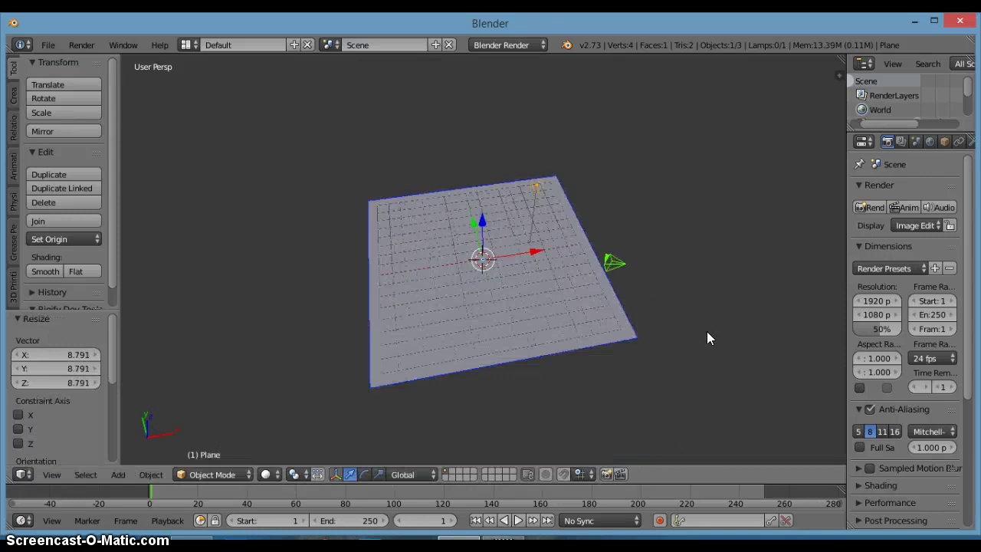
scroll(711, 331, "up", 3)
middle_click_drag(716, 329, 714, 279)
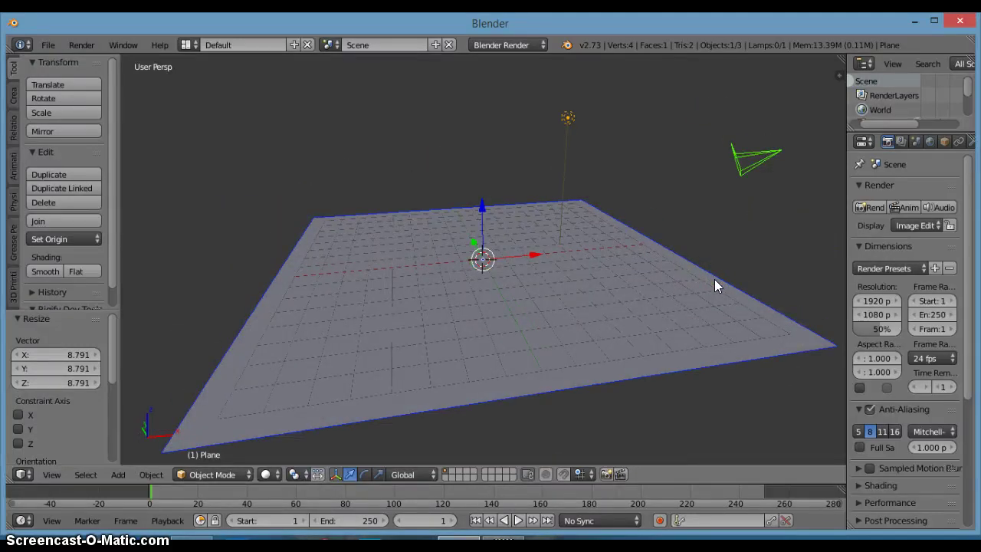
middle_click_drag(715, 285, 685, 339)
scroll(603, 329, "up", 1)
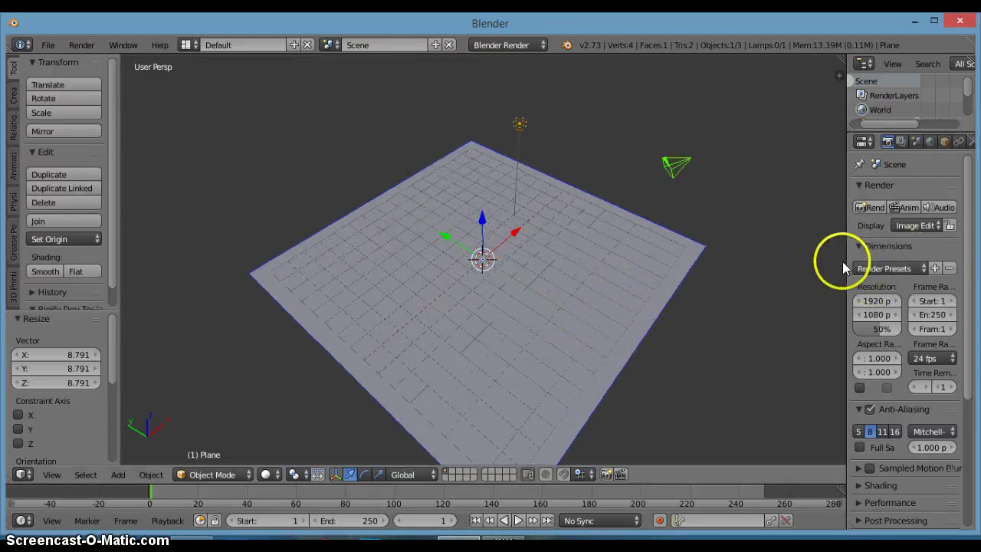
Widen the properties area, show the plane's particle settings and switch the render engine to Cycles Render.
left_click_drag(844, 260, 791, 266)
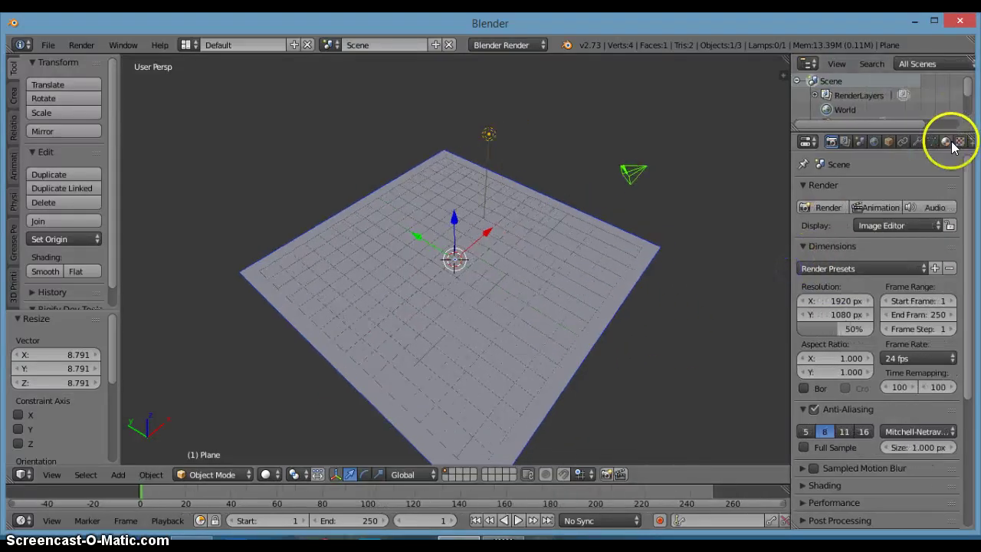
left_click(947, 142)
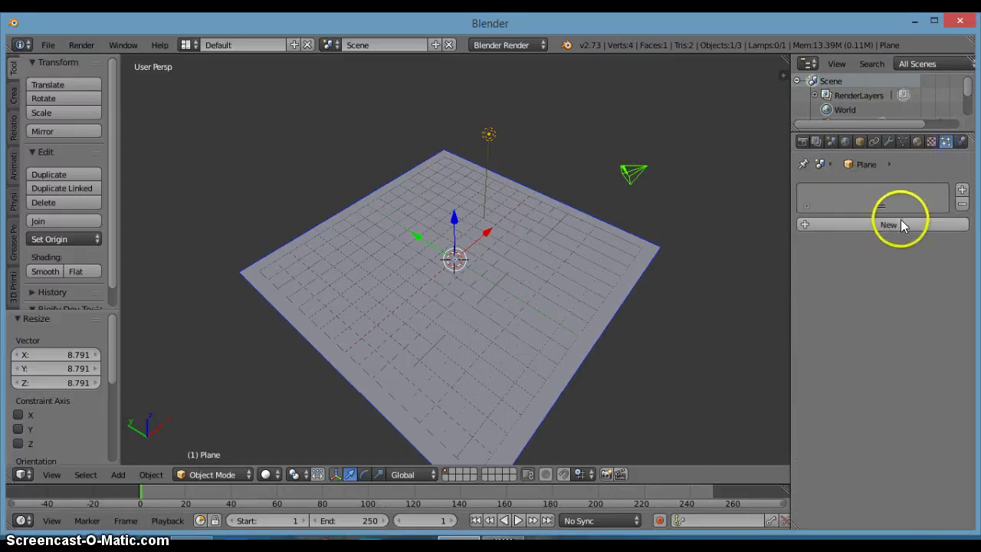
left_click(535, 44)
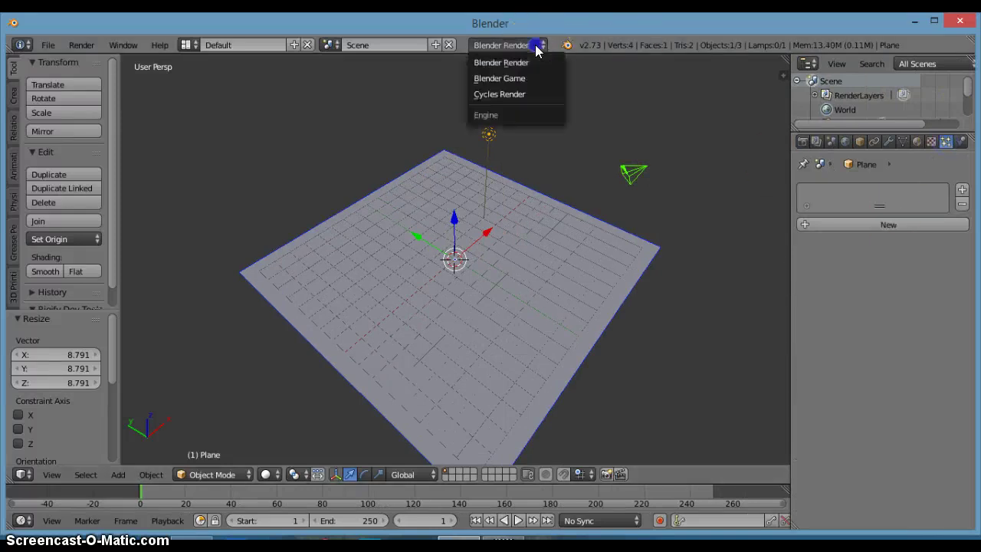
left_click(559, 94)
Add a particle system of type Hair to the plane and widen the properties area further.
left_click(940, 224)
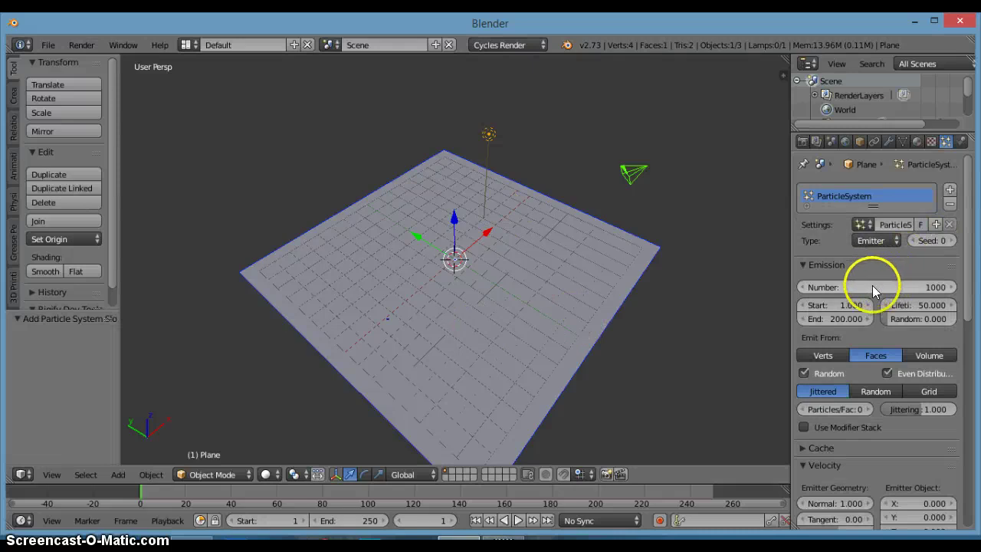
left_click(880, 241)
left_click(889, 208)
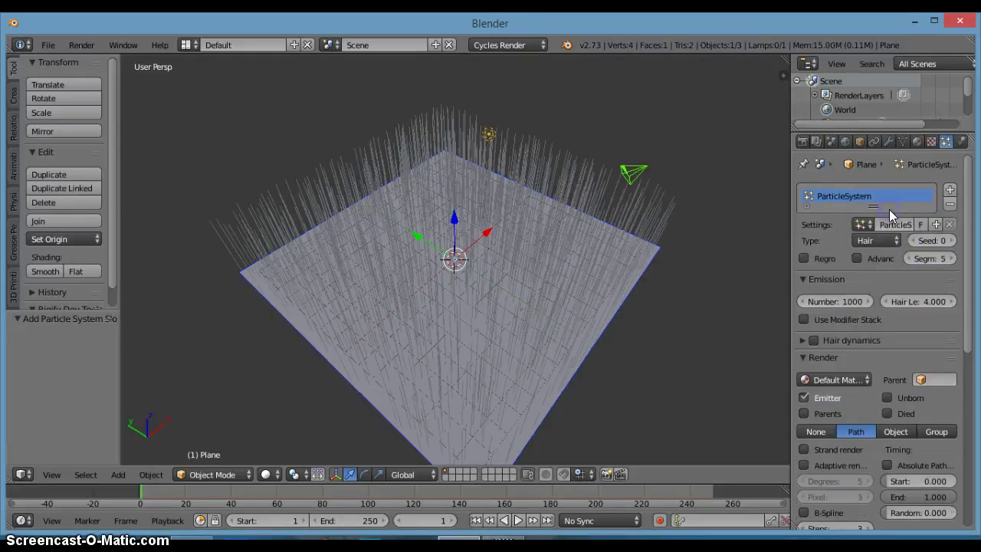
mouse_move(664, 268)
middle_mouse_down()
mouse_move(679, 207)
mouse_move(701, 248)
mouse_move(685, 276)
mouse_move(657, 291)
mouse_move(664, 267)
middle_mouse_up()
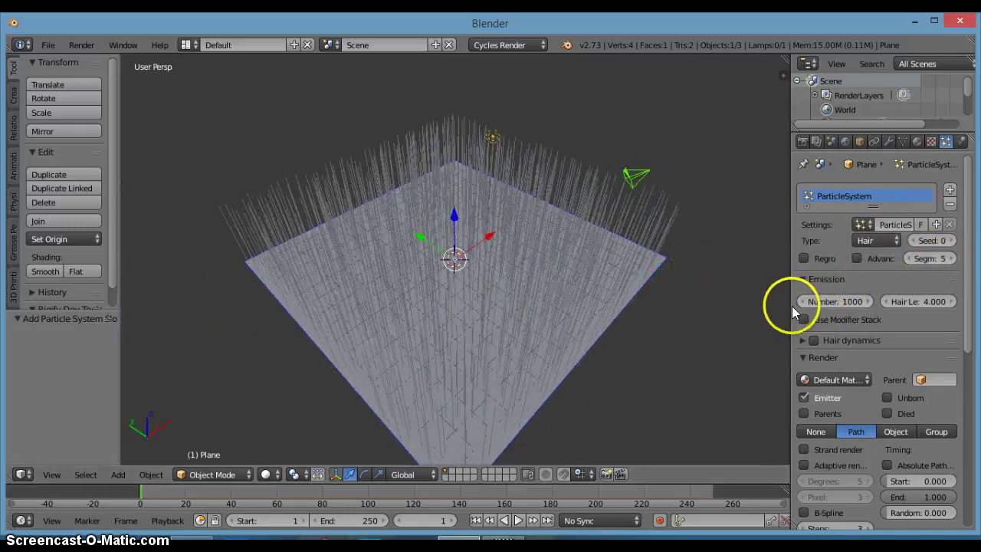
left_click(788, 308)
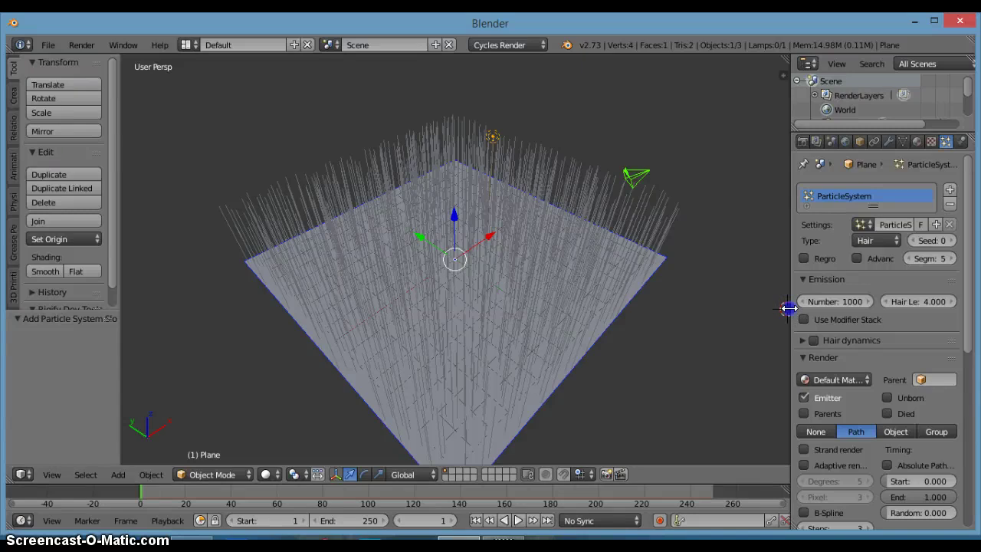
left_click_drag(790, 308, 768, 308)
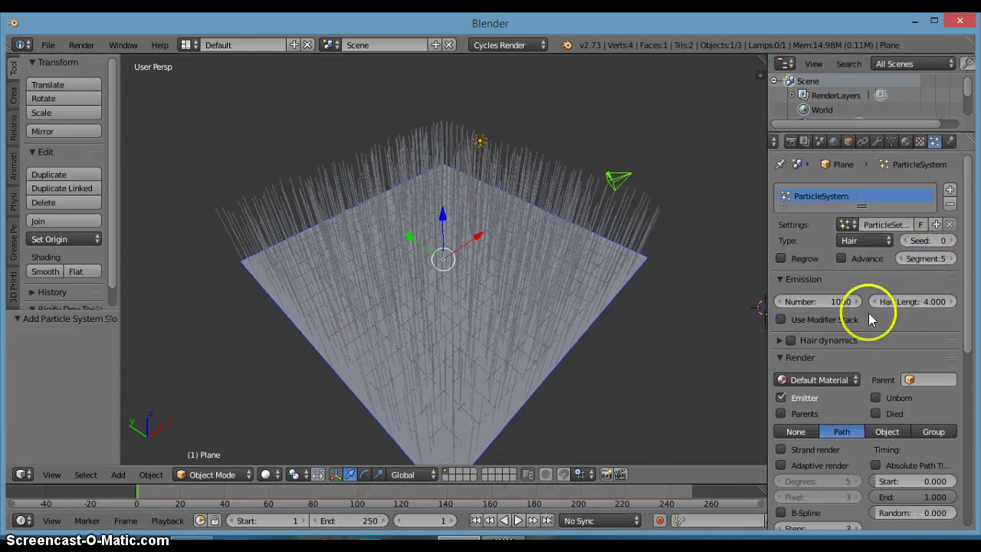
Try hair lengths of 0.88, 100 and 0.1 on the plane's particle system.
left_click_drag(924, 304, 696, 342)
middle_click_drag(684, 318, 664, 241)
left_click(915, 304)
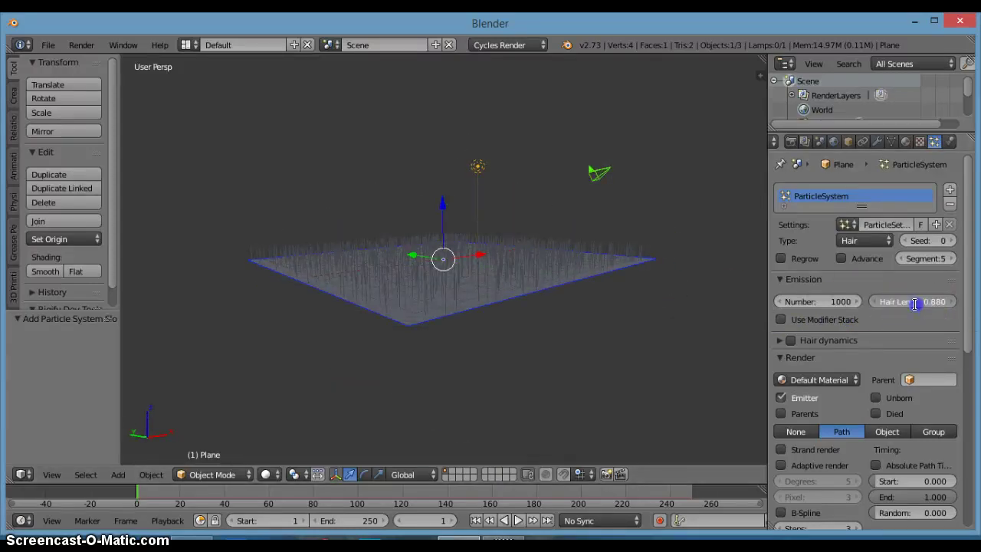
key("Return")
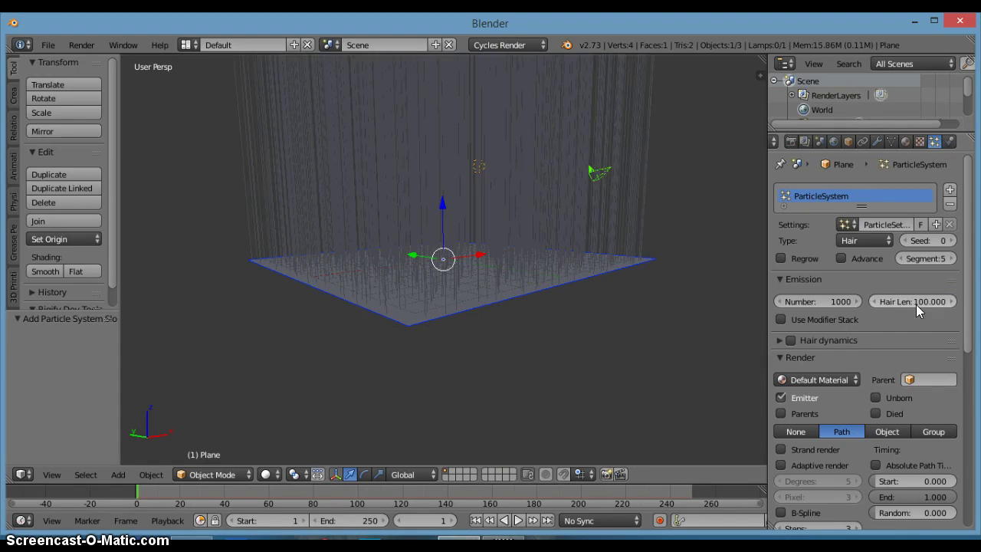
left_click(916, 304)
key("Return")
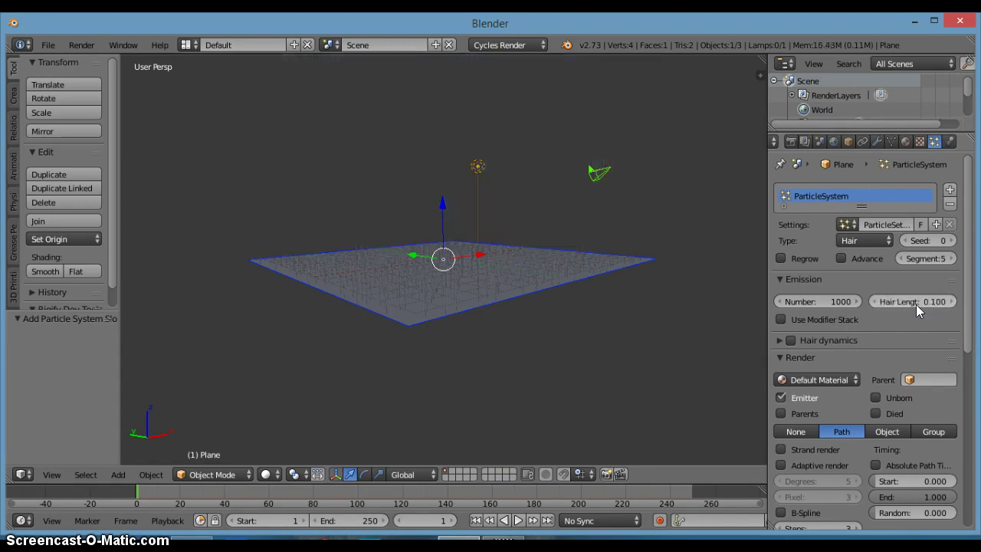
Set the hair length of the plane's particle system to 0.9.
scroll(634, 269, "up", 4)
middle_click_drag(682, 242, 630, 247)
mouse_move(912, 301)
left_mouse_down()
mouse_move(926, 301)
mouse_move(17, 305)
mouse_move(911, 302)
left_mouse_up()
middle_click_drag(568, 264, 598, 324)
scroll(555, 306, "down", 2)
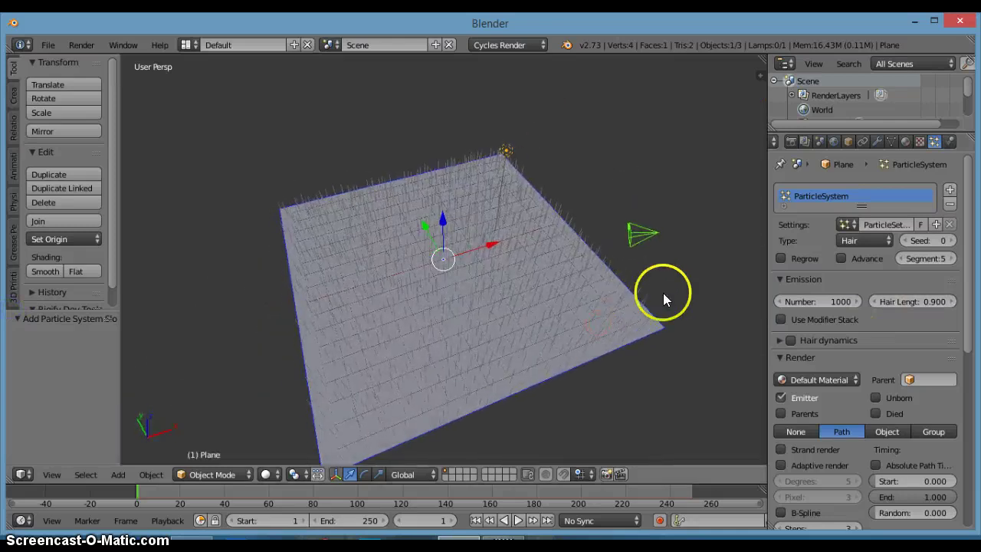
Try hair counts of 200, 2000 and 100 in the particle system's emission settings.
left_click(825, 301)
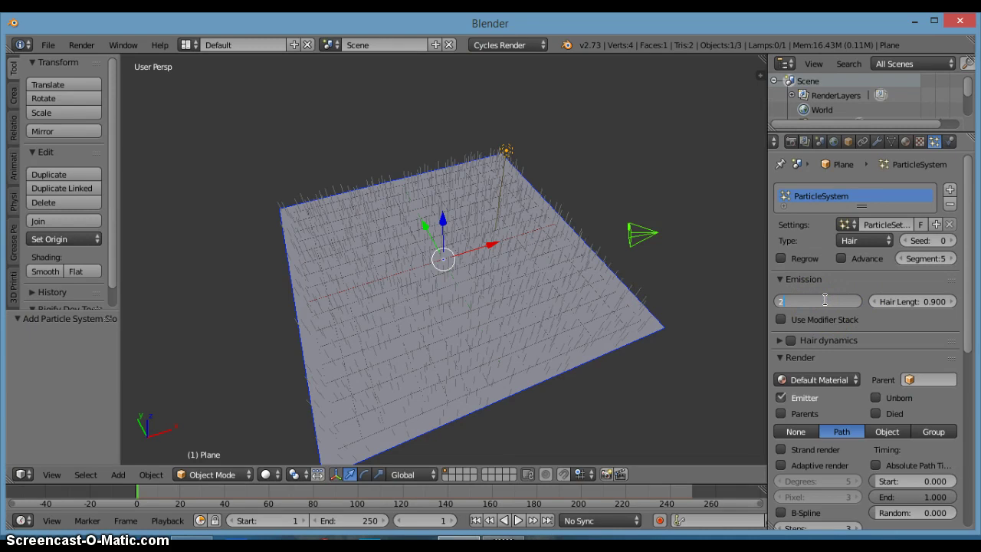
key("Return")
middle_click_drag(672, 309, 720, 282)
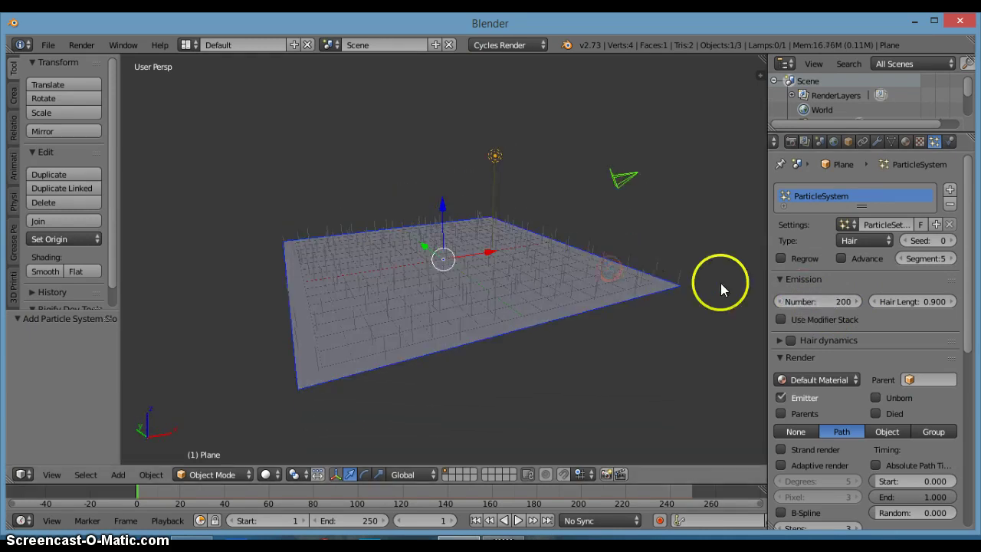
left_click(817, 303)
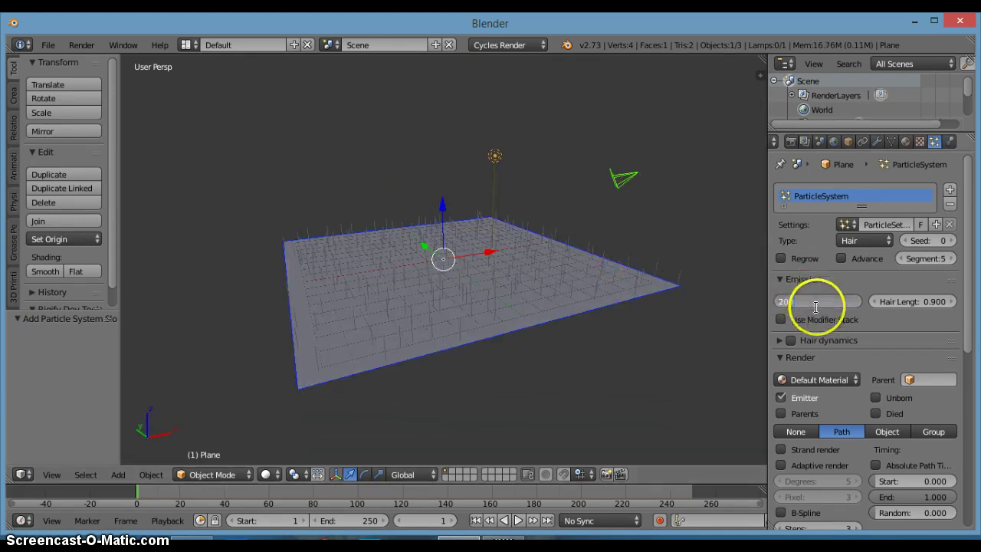
key("Return")
middle_click_drag(595, 298, 565, 298)
scroll(593, 326, "up", 3)
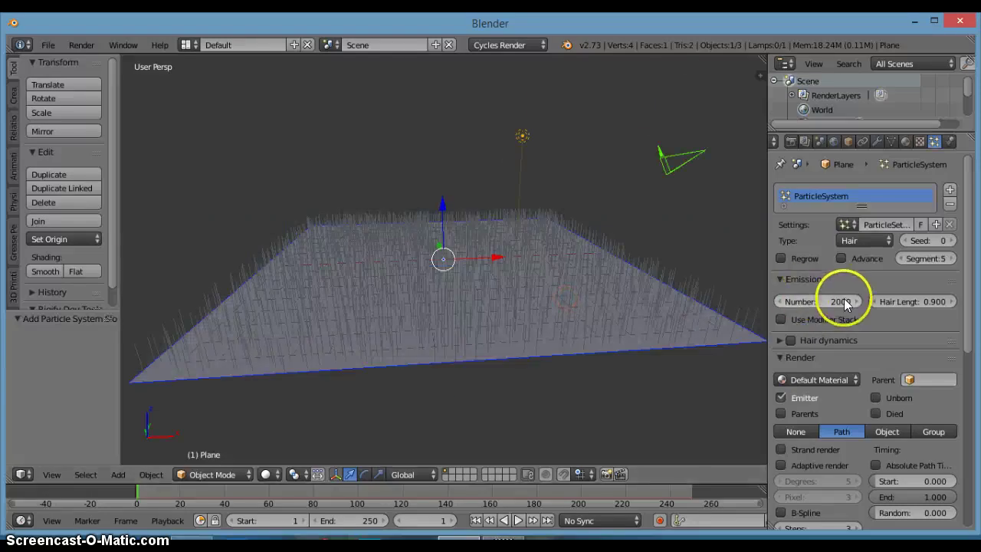
left_click_drag(838, 304, 838, 304)
type("100")
key("Return")
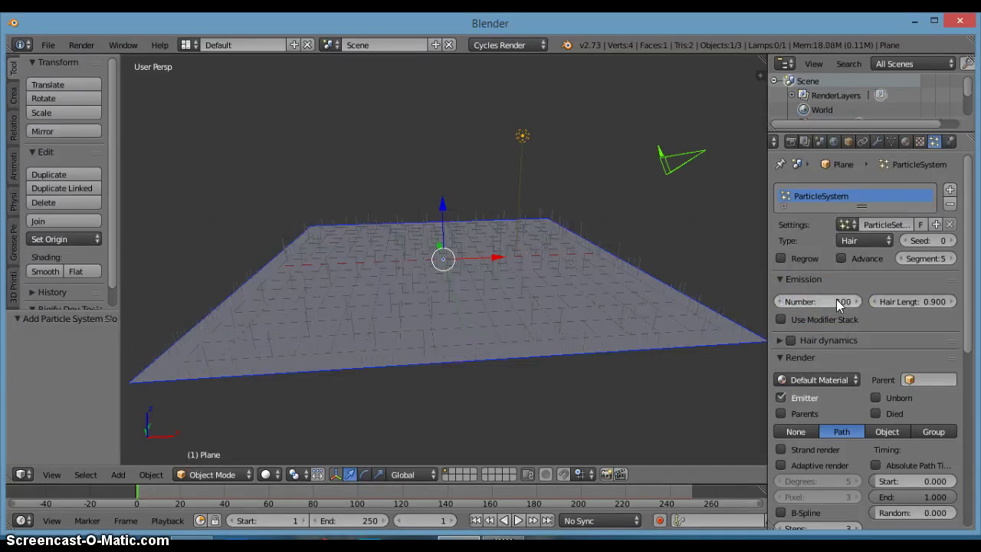
Set the number of emitted hairs to 1000.
left_click(831, 280)
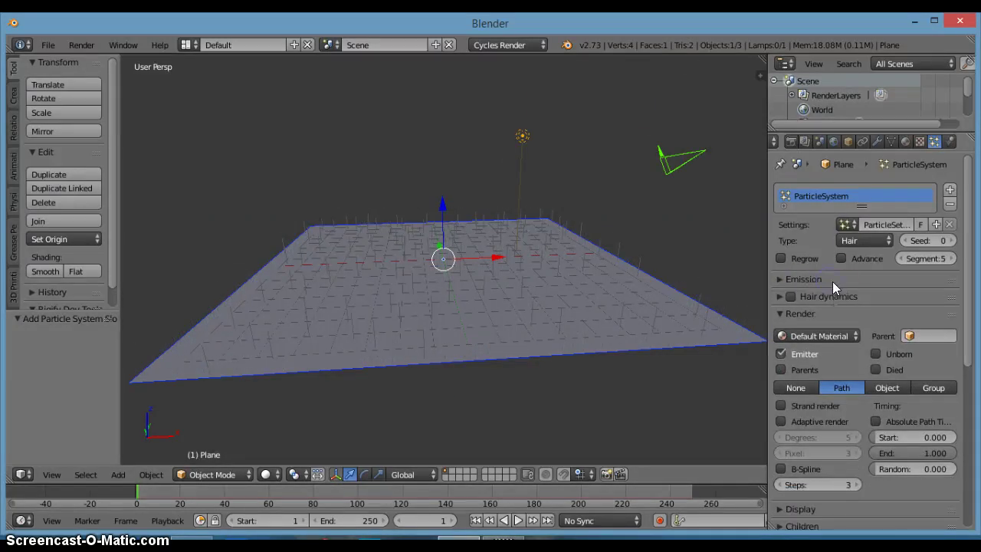
left_click(811, 279)
left_click(839, 301)
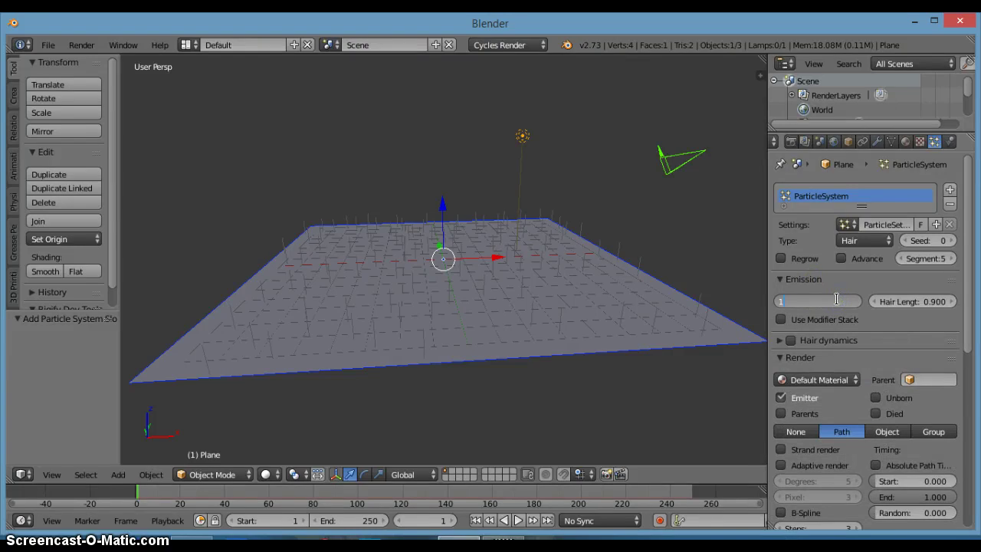
key("Return")
middle_click_drag(598, 330, 639, 309)
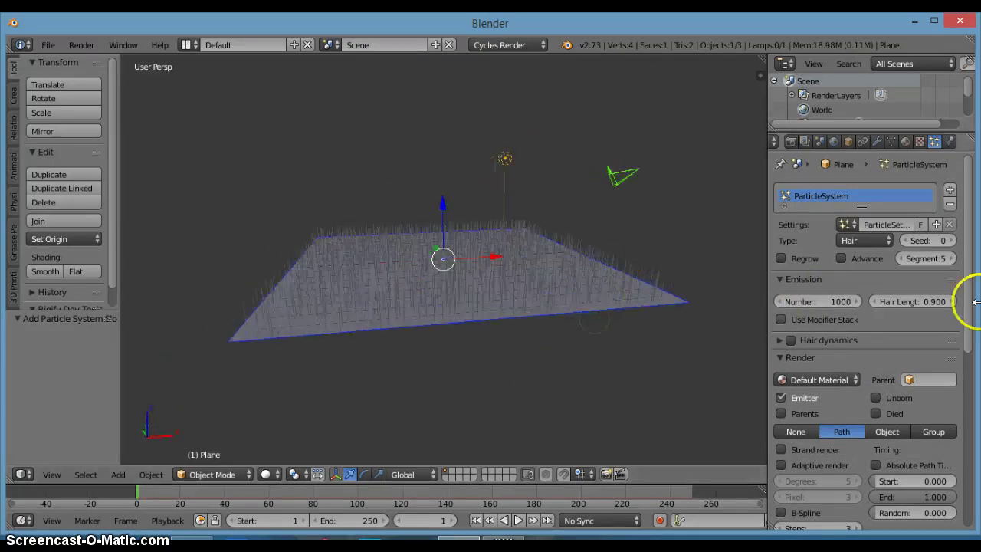
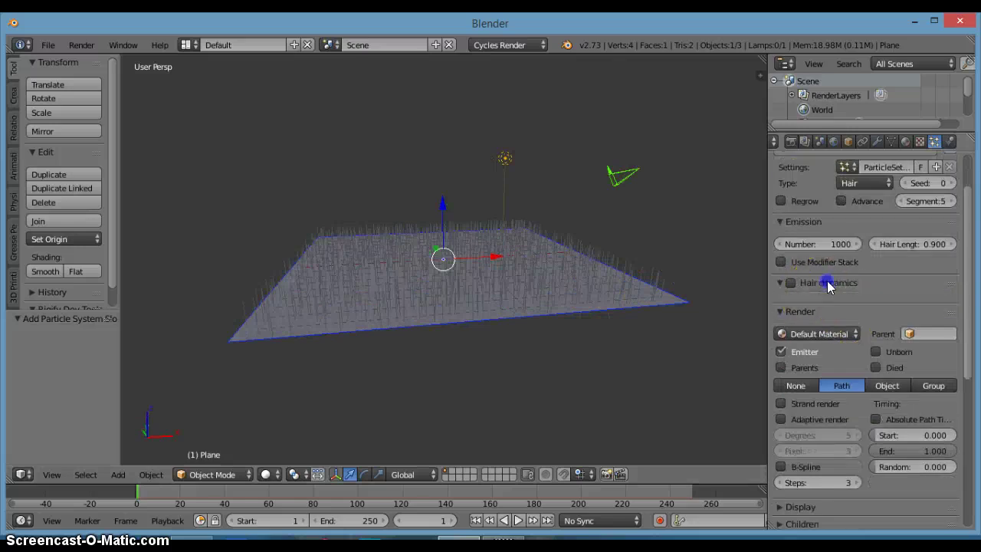
Enable hair dynamics to examine its material and damping settings, leaving the option switched off again.
left_click(791, 283)
left_click(828, 283)
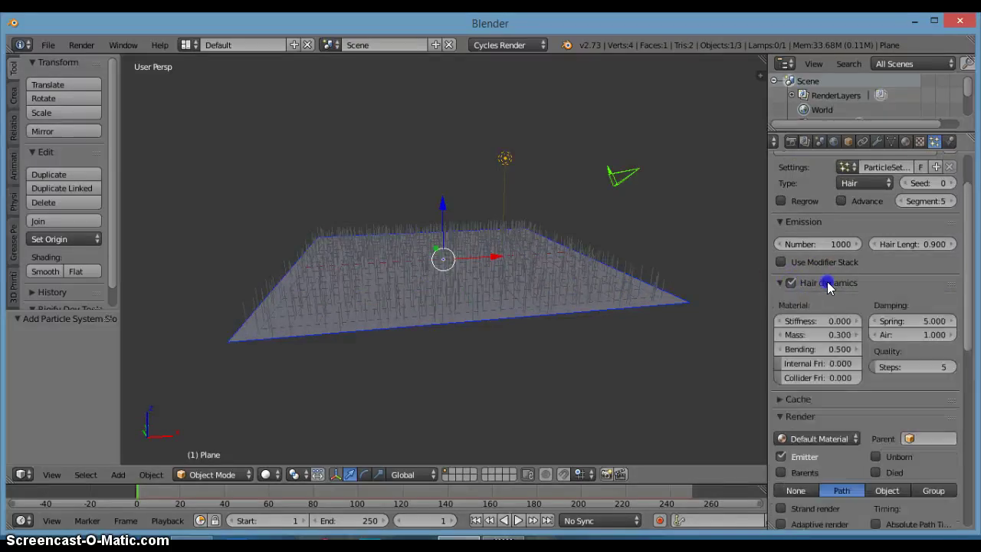
left_click(827, 283)
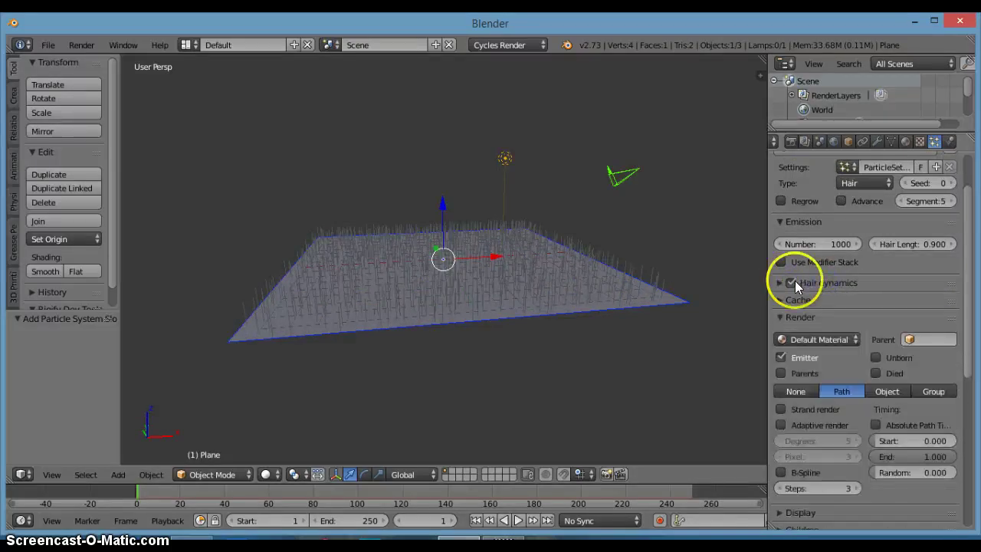
left_click(792, 282)
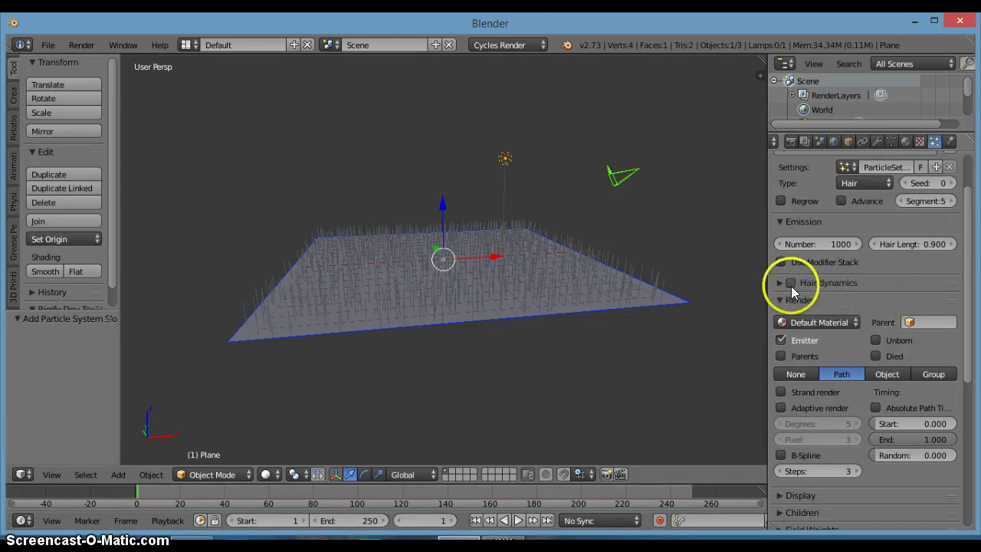
left_click(805, 283)
left_click(791, 283)
left_click(862, 354)
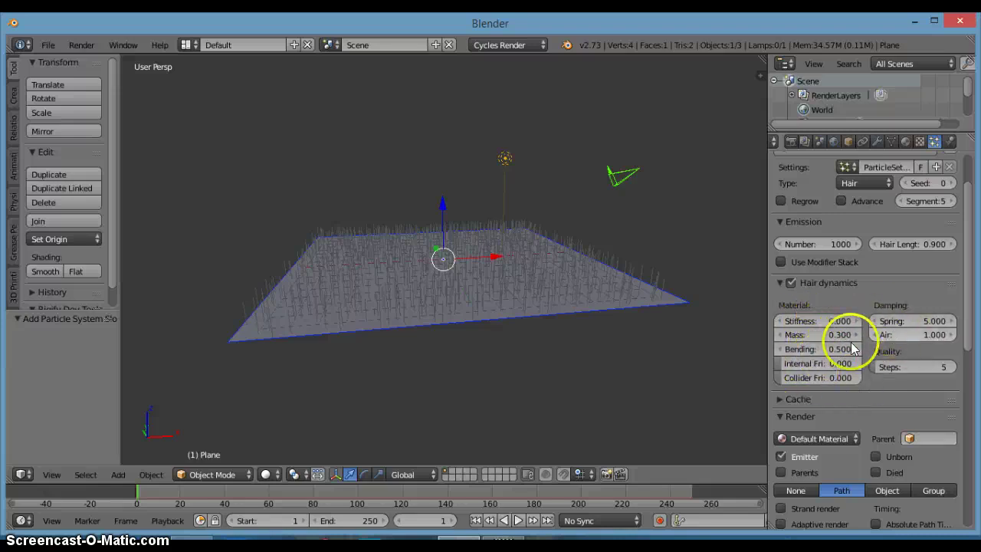
left_click(792, 282)
left_click(812, 282)
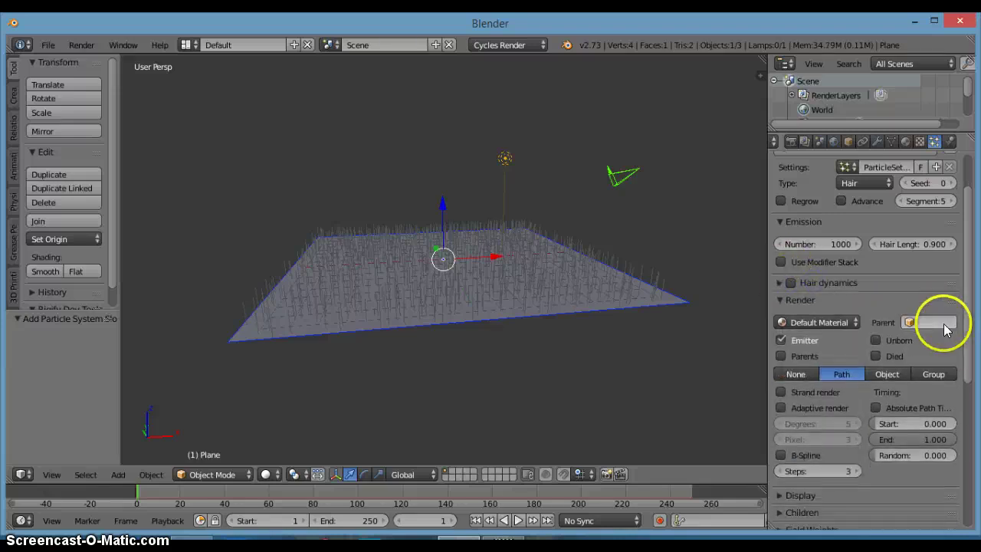
Try rendering the hair particles as Object and switch them back to Path.
scroll(901, 336, "down", 2)
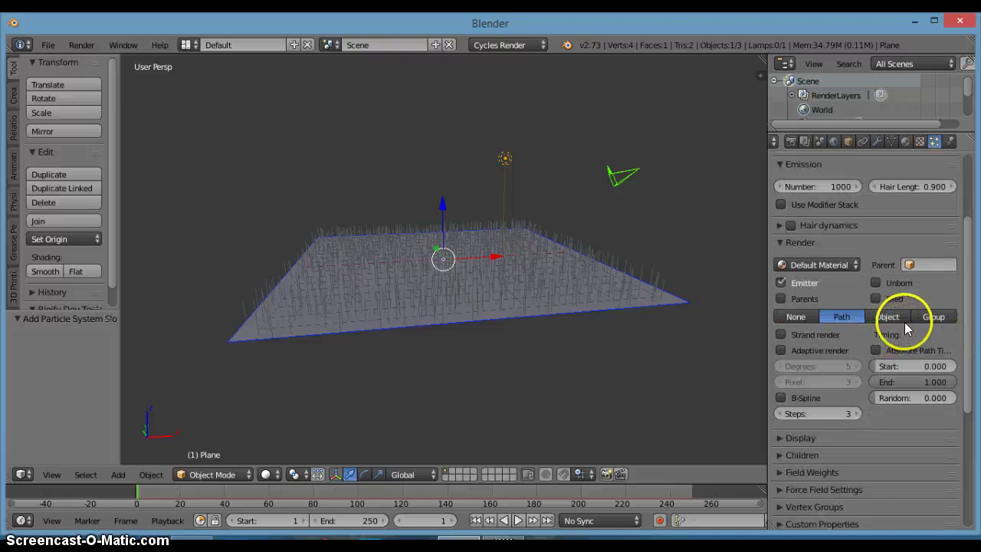
left_click(891, 317)
left_click(844, 317)
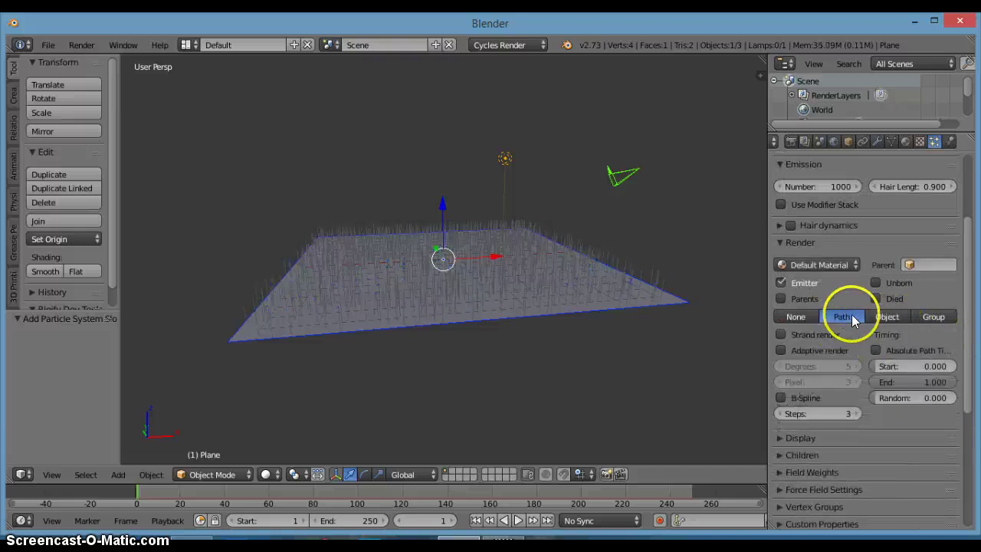
Expand the particle system's Display settings to examine the viewport options.
scroll(880, 343, "down", 3)
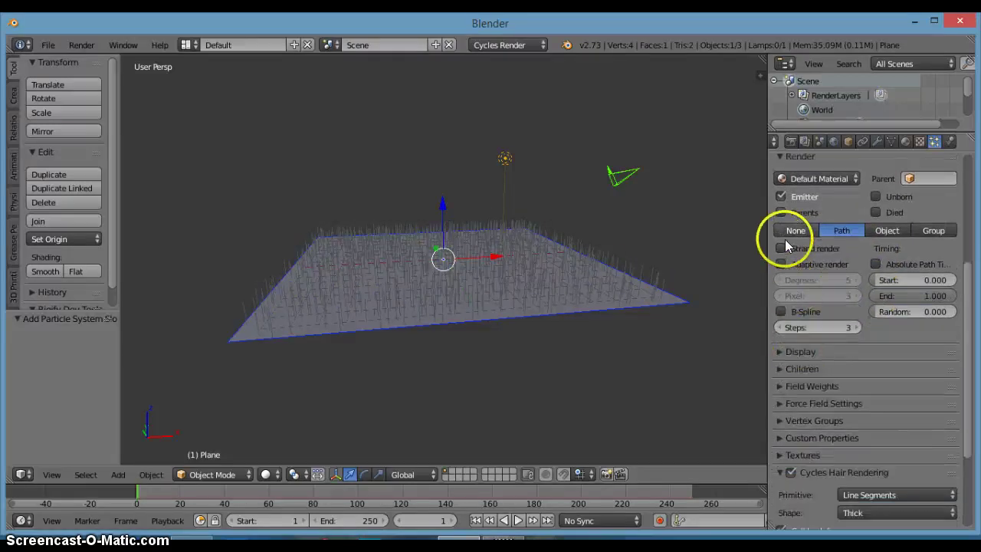
left_click(792, 353)
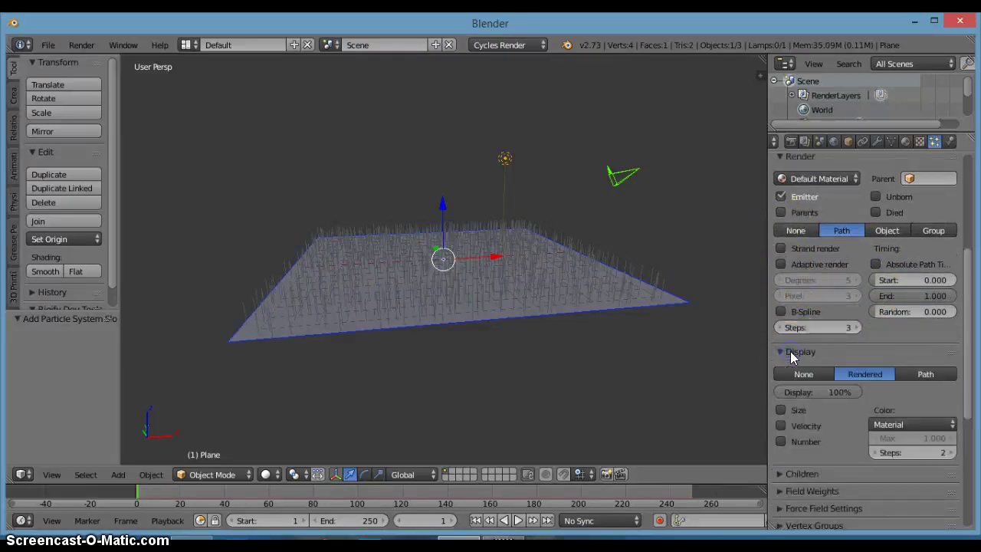
scroll(799, 347, "down", 1)
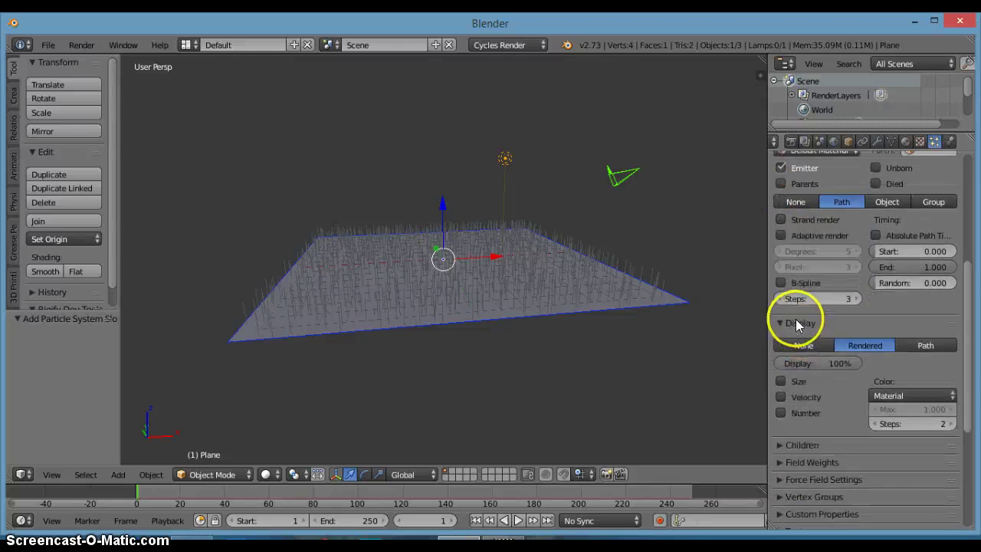
Collapse the particle system's Display settings and expand its Children settings.
left_click(798, 322)
left_click(813, 342)
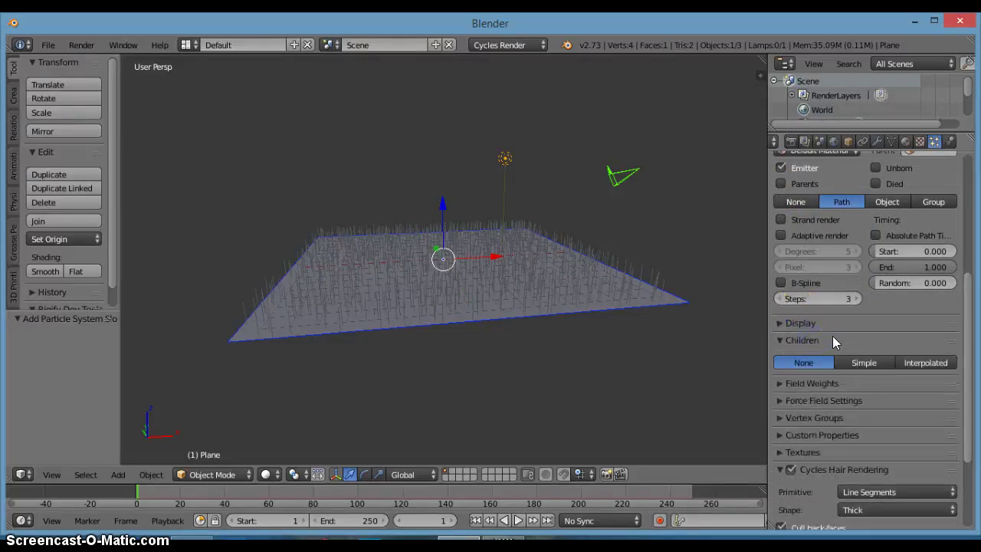
scroll(827, 342, "down", 1)
left_click(820, 342)
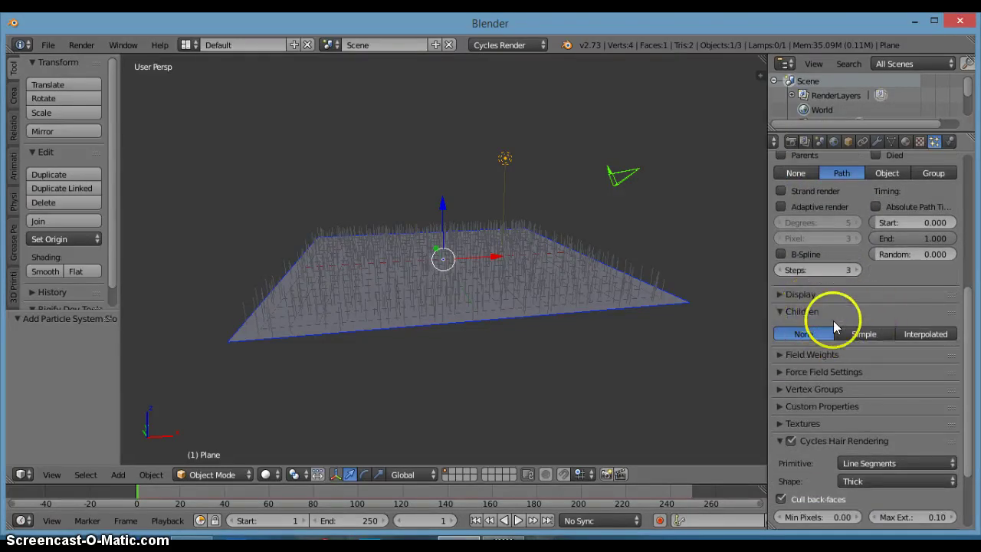
Try Simple children for the hair particles and set the child type to Interpolated.
middle_click_drag(635, 295, 597, 339)
scroll(598, 324, "up", 1)
left_click(865, 335)
mouse_move(692, 351)
middle_mouse_down()
mouse_move(697, 311)
mouse_move(684, 350)
middle_mouse_up()
left_click(933, 332)
scroll(684, 350, "down", 2)
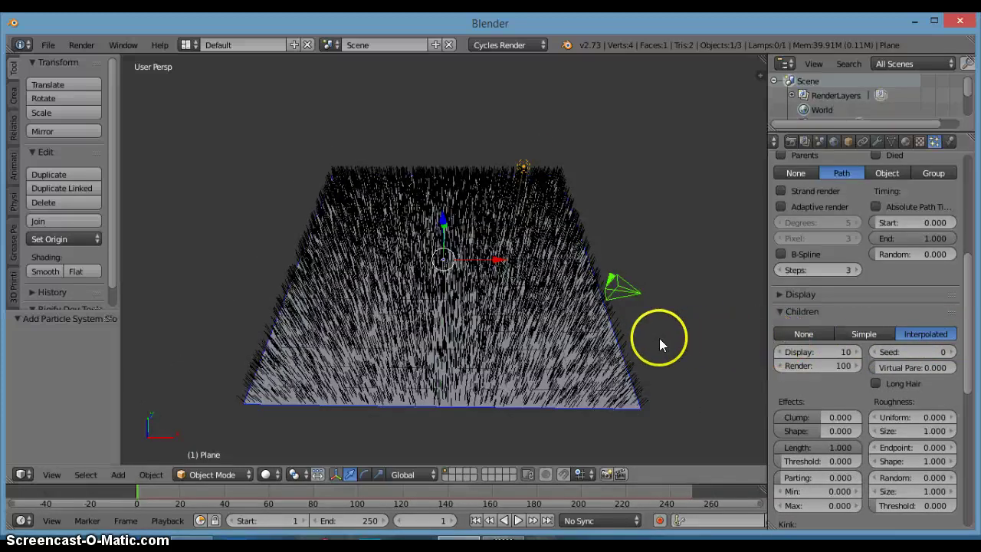
Examine the interpolated child hairs on the plane from several angles and distances.
mouse_move(673, 346)
middle_mouse_down()
mouse_move(685, 342)
mouse_move(701, 267)
mouse_move(661, 333)
middle_mouse_up()
middle_click_drag(423, 265, 471, 345)
scroll(470, 240, "up", 4)
scroll(472, 243, "down", 4)
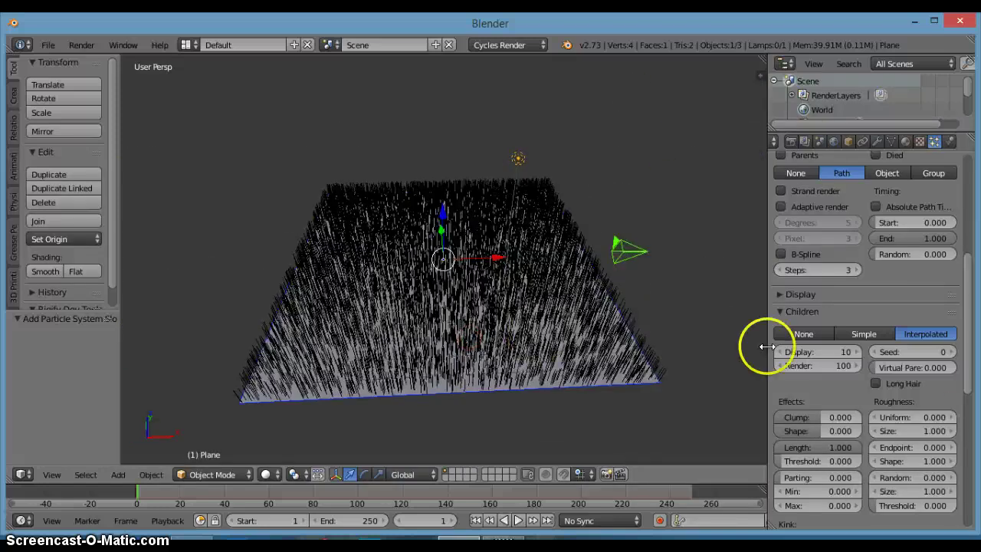
left_click(590, 310)
middle_click_drag(590, 310, 587, 346)
scroll(583, 327, "up", 3)
scroll(587, 346, "down", 3)
Try a viewport Display amount of 100 for the child hairs and inspect their density.
left_click(822, 351)
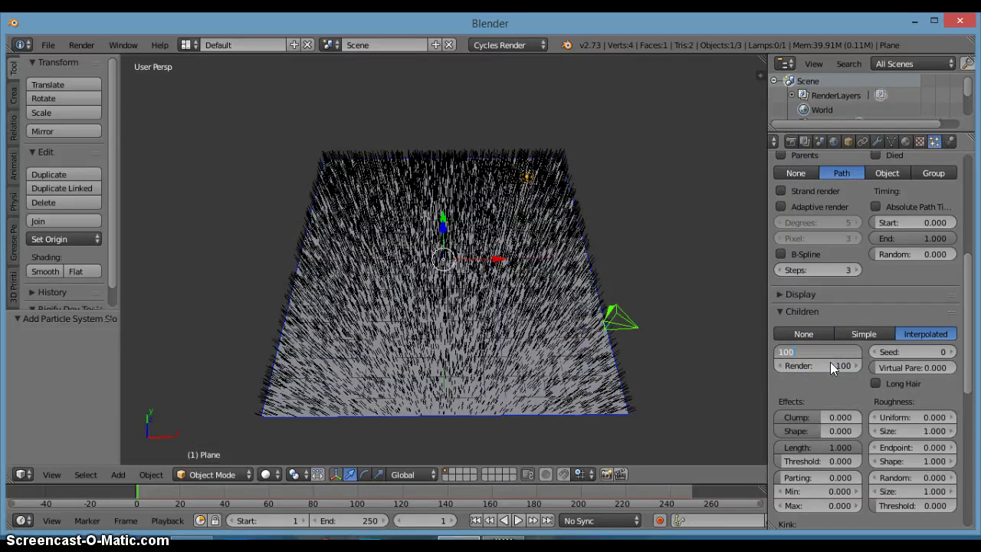
type("100")
key("Return")
mouse_move(510, 300)
middle_mouse_down()
mouse_move(514, 204)
mouse_move(519, 307)
mouse_move(493, 322)
mouse_move(499, 344)
mouse_move(512, 320)
middle_mouse_up()
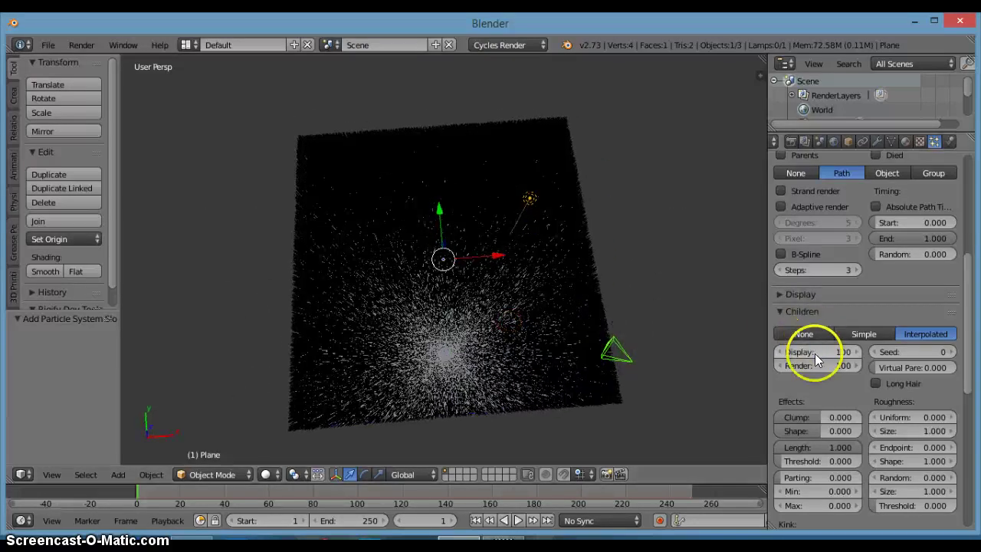
key("Return")
mouse_move(567, 306)
middle_mouse_down()
mouse_move(559, 296)
mouse_move(558, 316)
middle_mouse_up()
Set both the Display and Render amounts of the child hairs to 54.
left_click(926, 324)
left_click(833, 351)
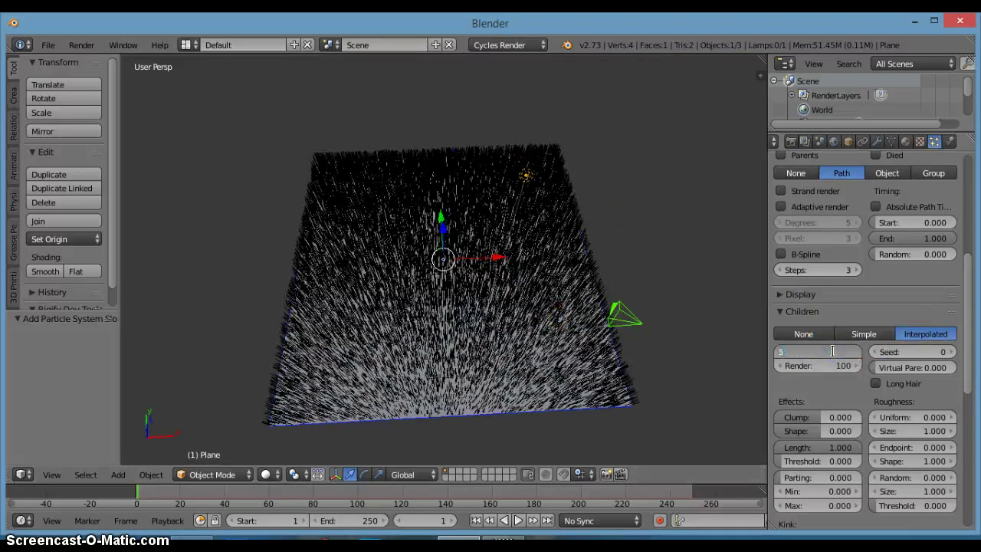
key("Return")
middle_click_drag(567, 344, 565, 304)
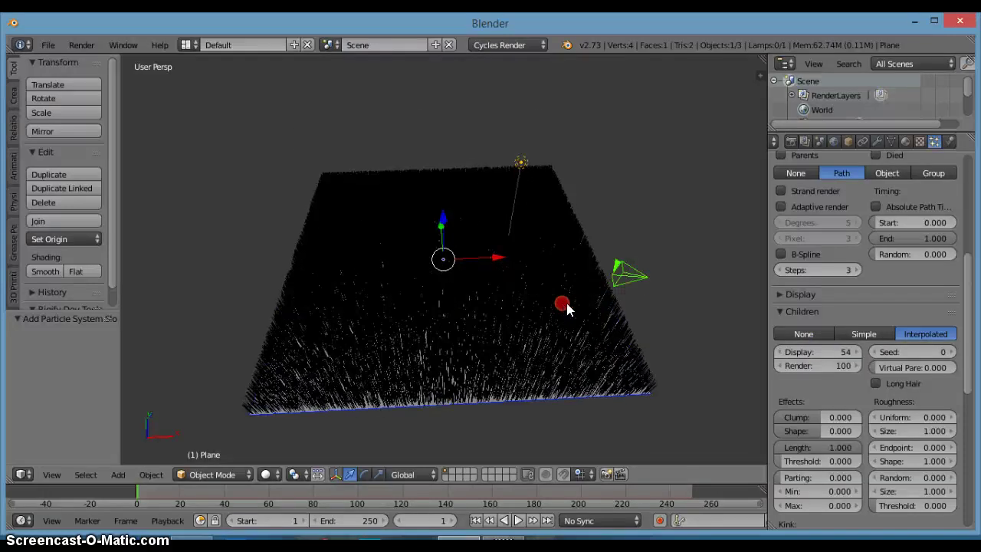
mouse_move(628, 365)
middle_mouse_down()
mouse_move(620, 376)
mouse_move(621, 291)
mouse_move(636, 366)
middle_mouse_up()
Set the child hairs' viewport Display amount to 10 and inspect the thinner coverage.
left_click(844, 354)
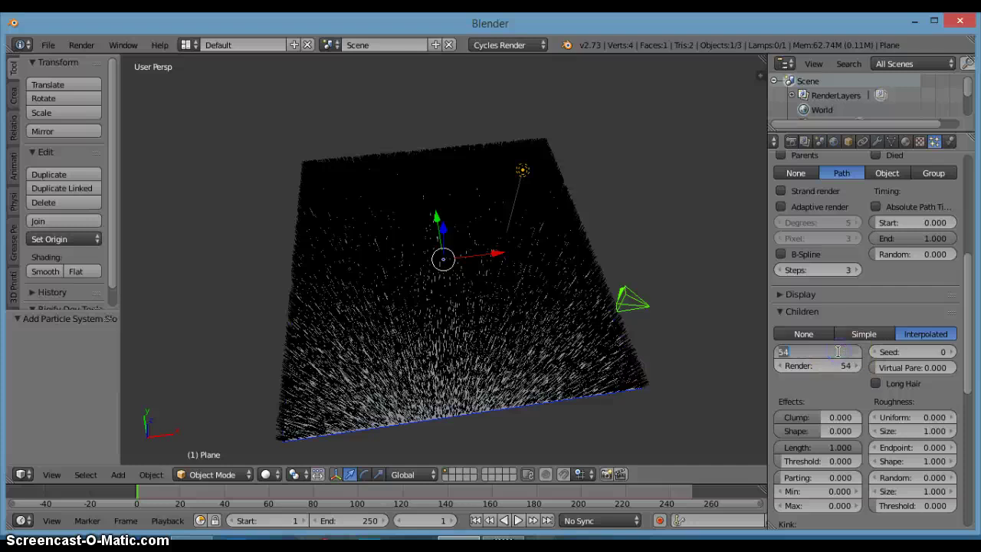
key("Return")
middle_click_drag(550, 357, 524, 266)
scroll(565, 372, "up", 3)
scroll(565, 373, "down", 2)
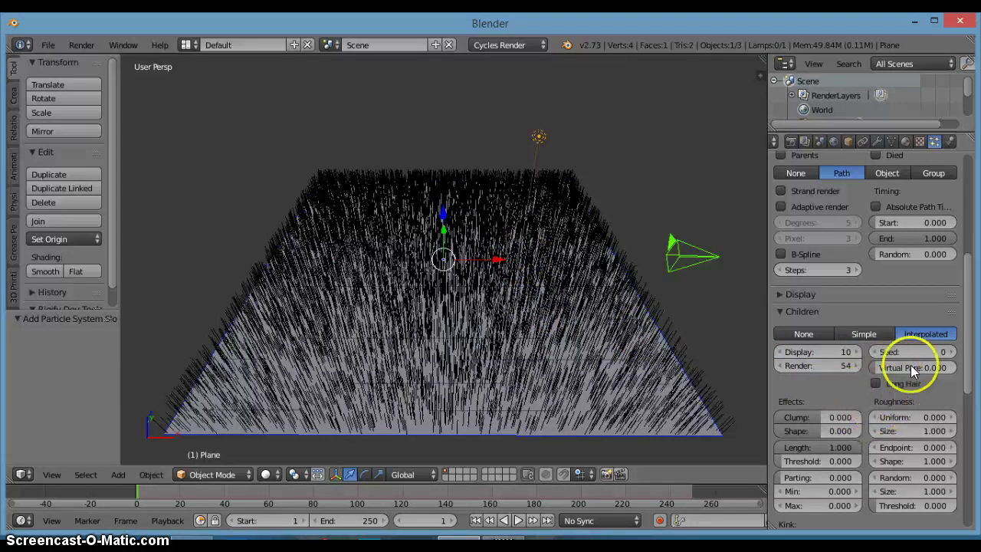
Try a Random roughness of 0.159 on the child hairs and reset it to 0.
mouse_move(916, 351)
left_mouse_down()
mouse_move(970, 351)
mouse_move(907, 354)
left_mouse_up()
scroll(917, 374, "down", 1)
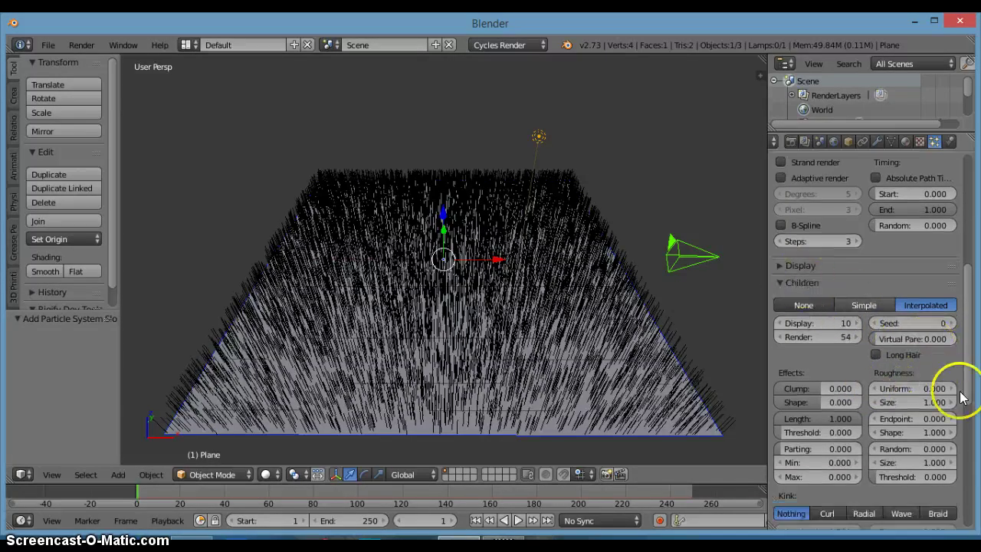
scroll(943, 387, "down", 2)
mouse_move(905, 391)
left_mouse_down()
mouse_move(961, 391)
mouse_move(23, 394)
mouse_move(966, 392)
mouse_move(897, 391)
left_mouse_up()
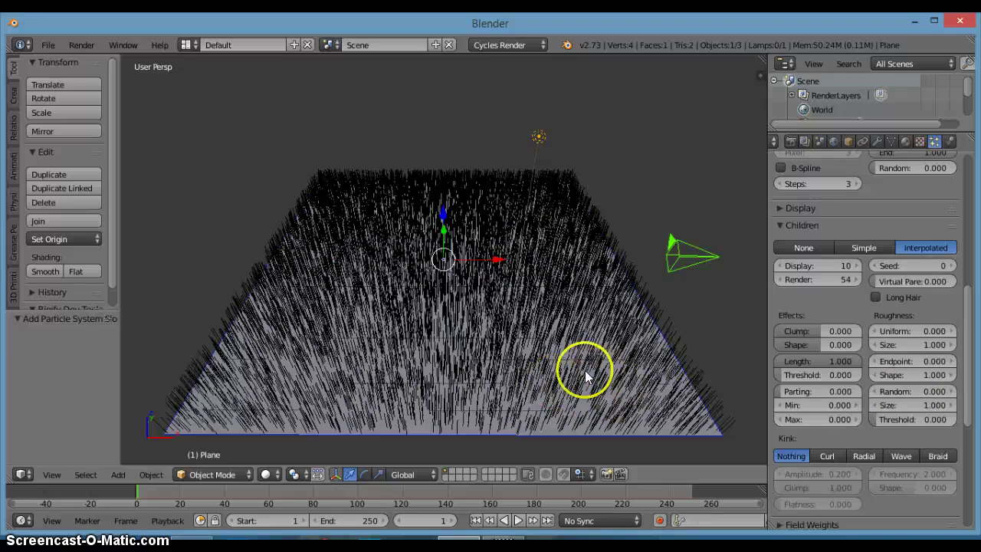
left_click_drag(898, 391, 978, 388)
middle_click_drag(677, 381, 675, 336)
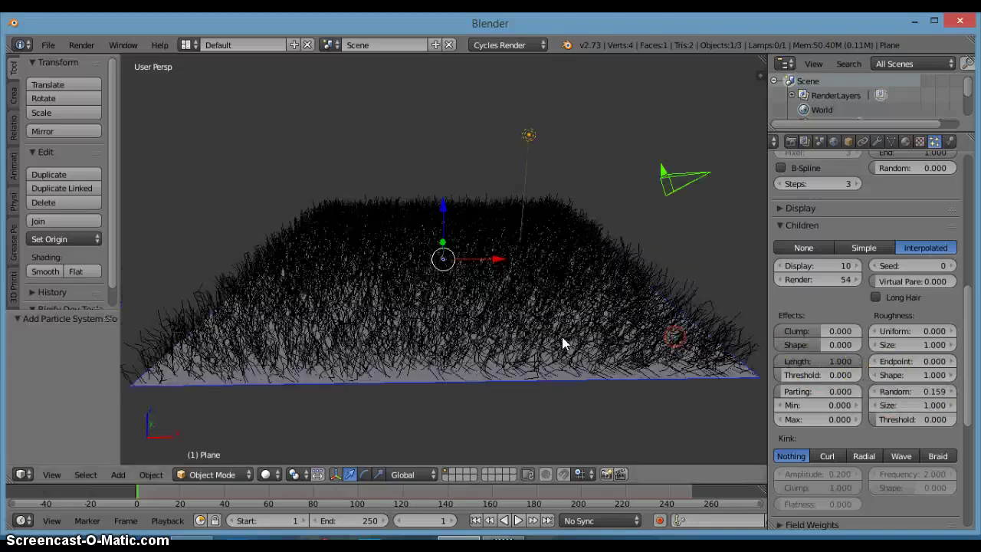
left_click_drag(920, 392, 779, 413)
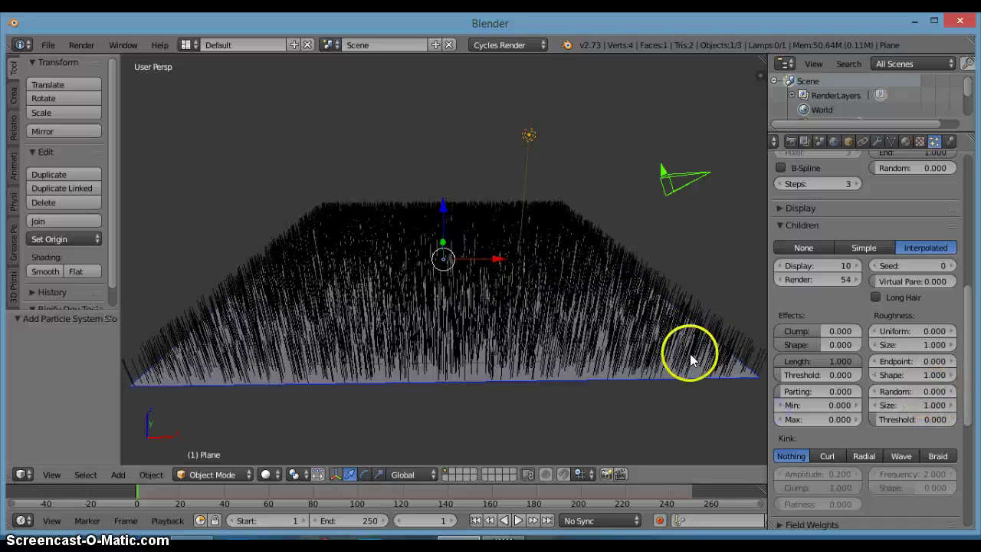
Set the Size of the child hairs' Random roughness to 0.830.
middle_click_drag(668, 335, 669, 348)
scroll(867, 386, "down", 1)
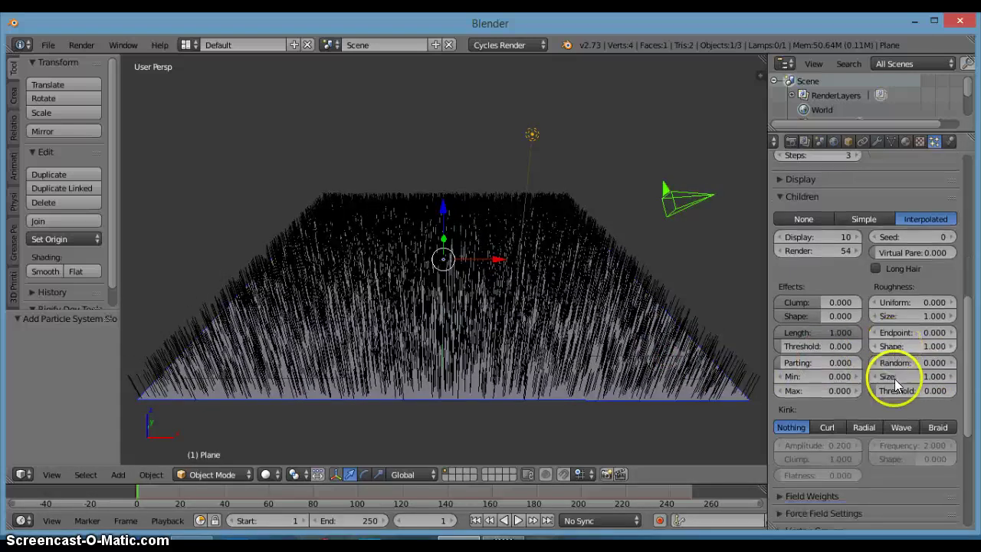
left_click_drag(905, 375, 948, 375)
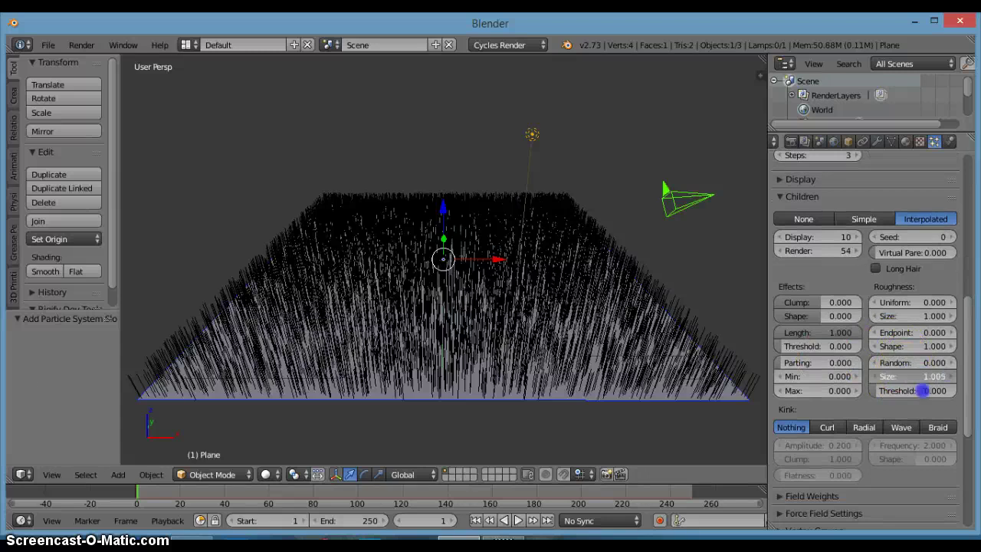
left_click_drag(843, 394, 843, 395)
left_click_drag(924, 373, 852, 369)
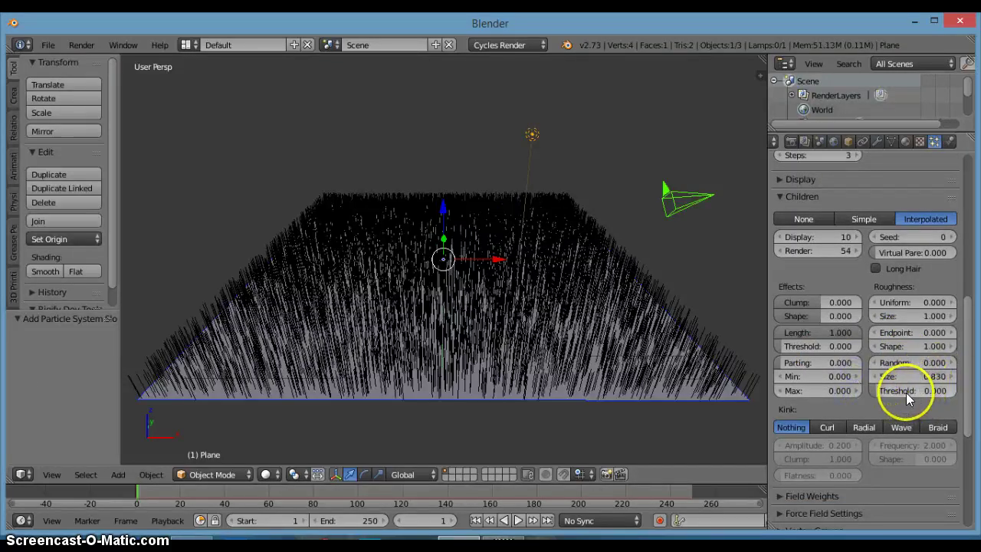
left_click_drag(967, 380, 868, 388)
Try the Curl kink on the child hairs and inspect its effect on the plane.
scroll(843, 322, "down", 2)
scroll(858, 334, "down", 1)
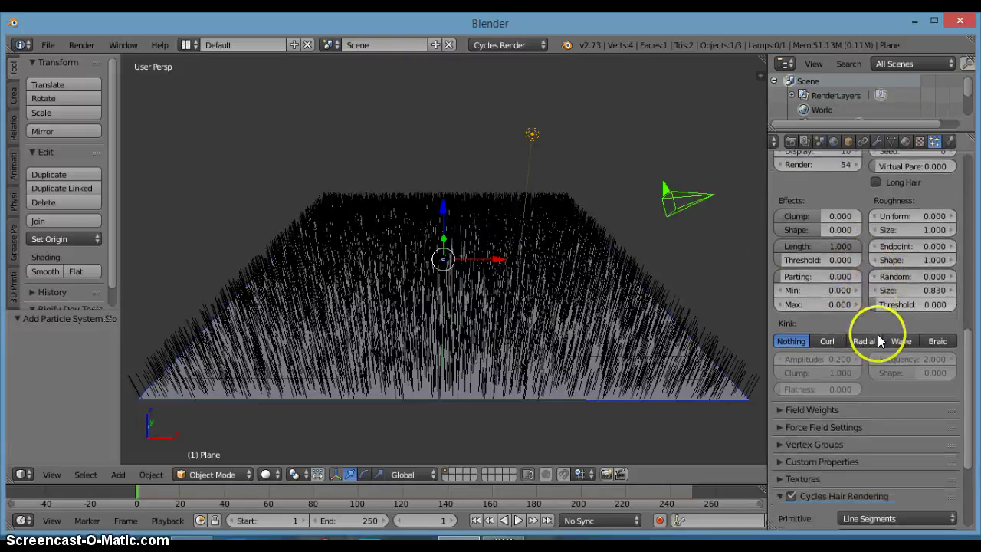
scroll(874, 340, "down", 3)
middle_click_drag(615, 270, 616, 322)
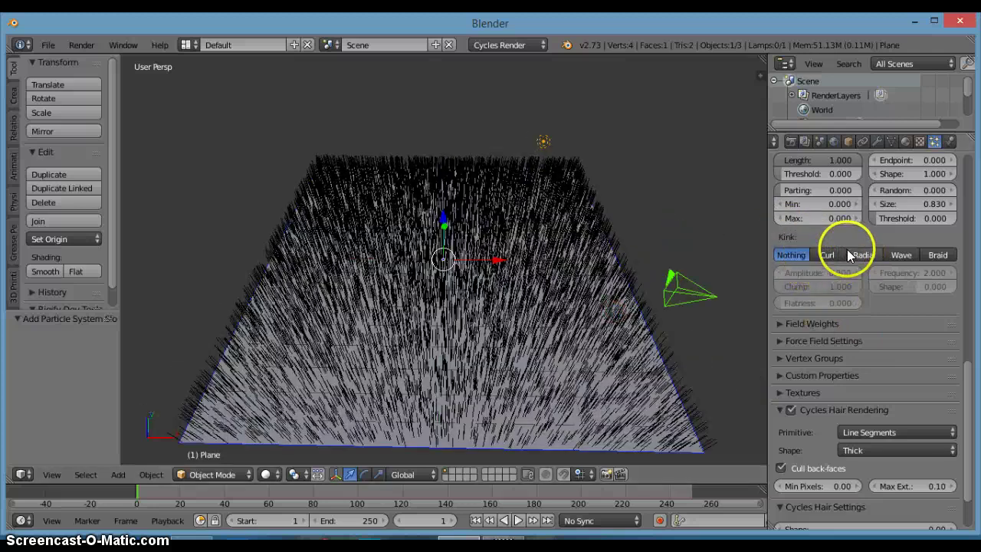
left_click(833, 258)
middle_click_drag(601, 421, 721, 306)
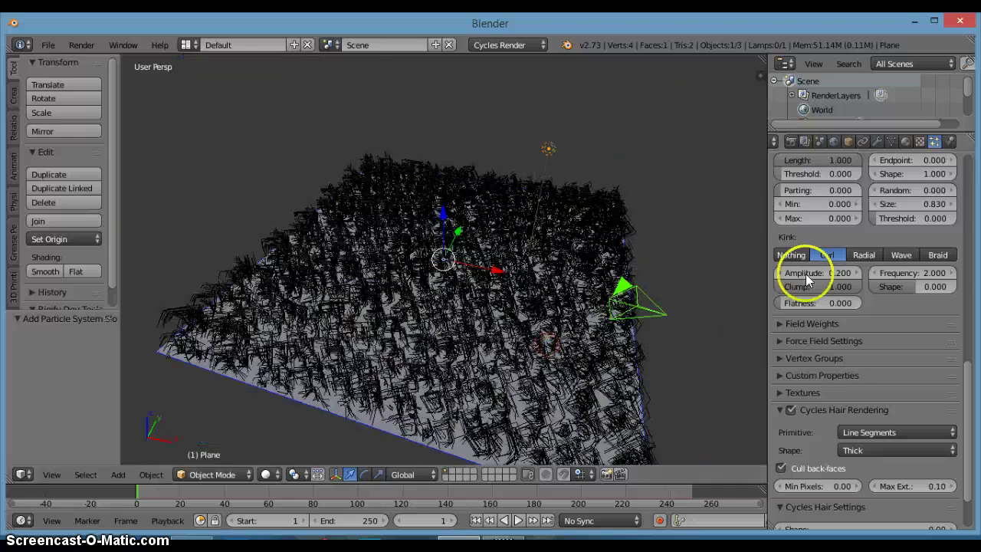
Try the Radial and Wave kinks on the child hairs, inspecting each one up close.
left_click(864, 256)
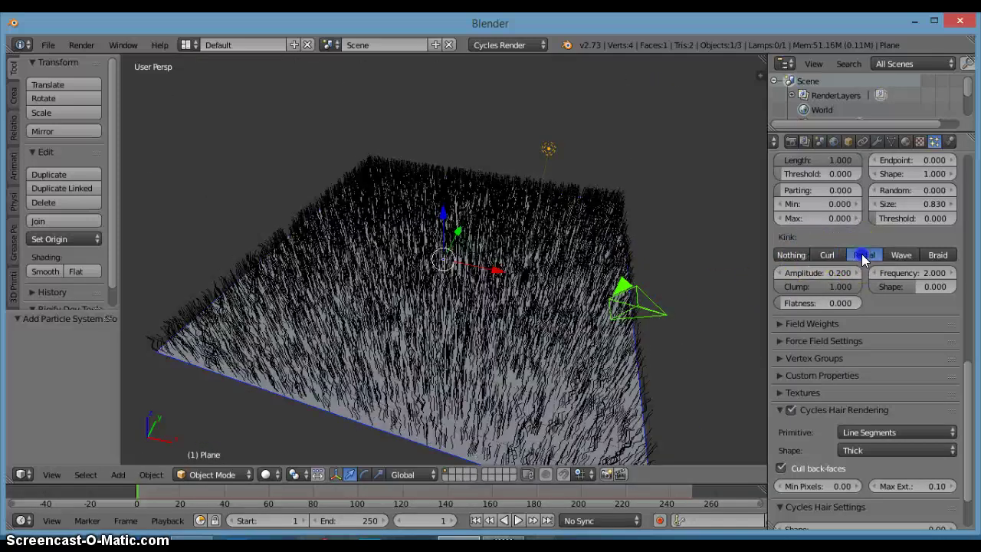
mouse_move(530, 327)
middle_mouse_down()
mouse_move(543, 383)
mouse_move(567, 314)
mouse_move(561, 407)
mouse_move(607, 289)
mouse_move(622, 291)
mouse_move(620, 281)
mouse_move(524, 329)
middle_mouse_up()
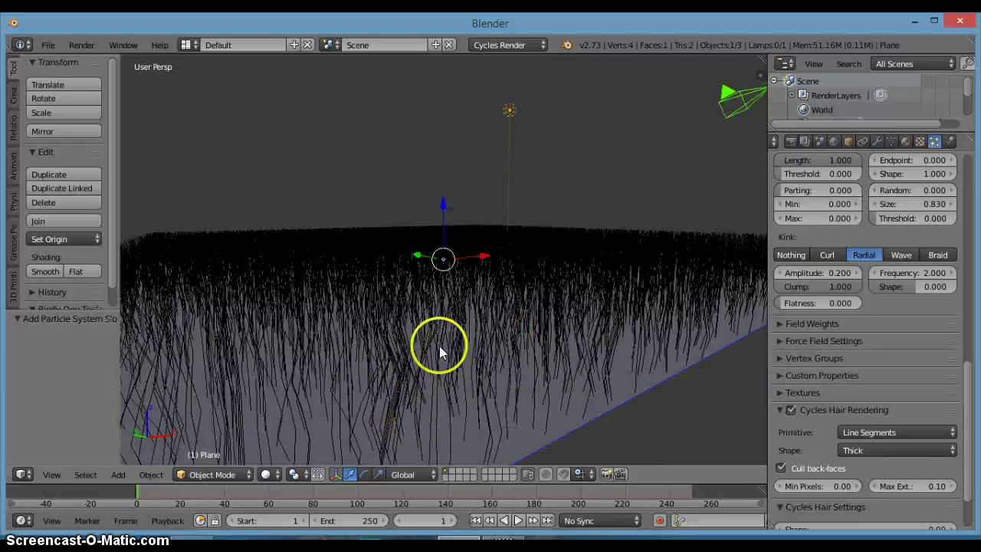
scroll(628, 307, "down", 3)
left_click(889, 255)
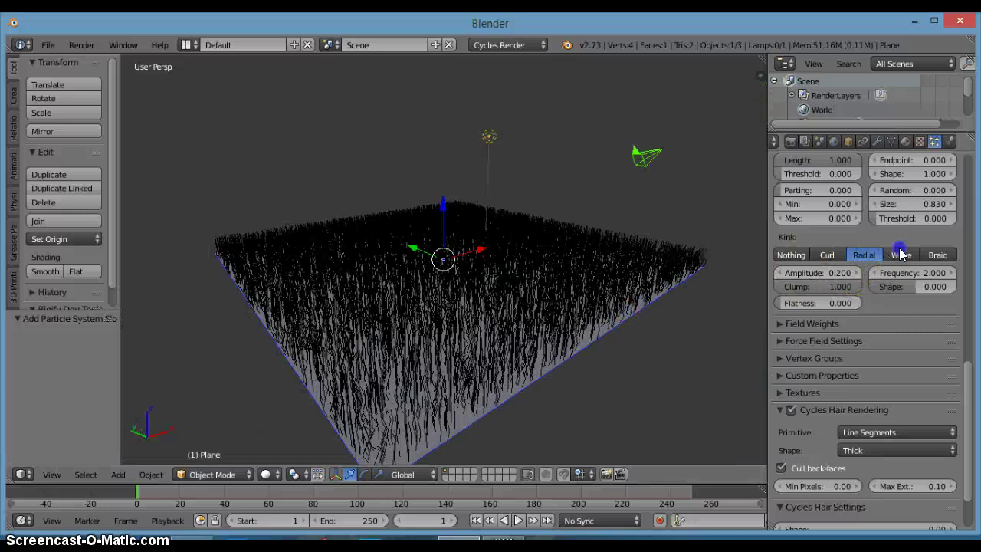
middle_click_drag(662, 333, 656, 397)
mouse_move(596, 342)
middle_mouse_down()
mouse_move(687, 335)
mouse_move(683, 292)
mouse_move(705, 274)
mouse_move(605, 366)
mouse_move(600, 340)
middle_mouse_up()
Try the Braid kink on the child hairs and set the kink back to Nothing.
left_click(939, 254)
scroll(592, 332, "up", 6)
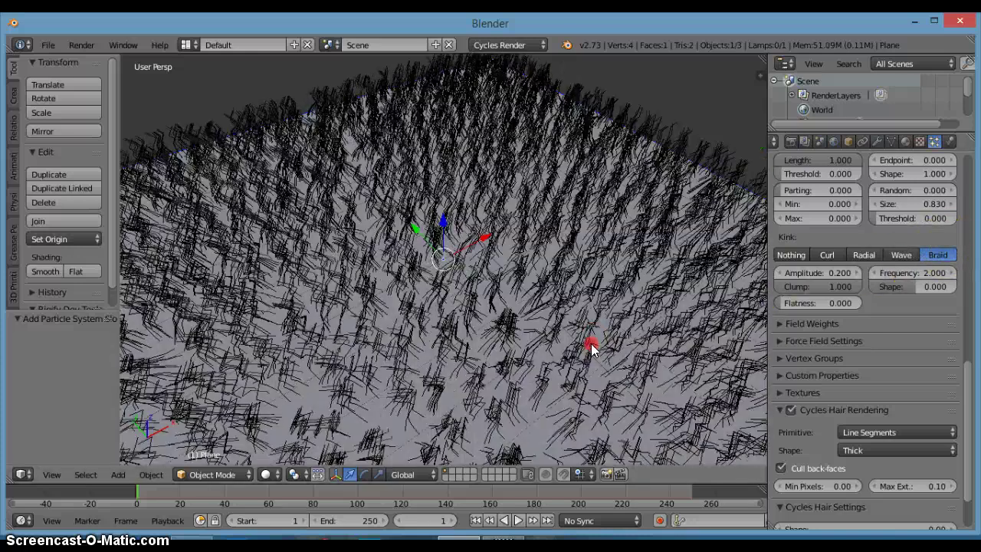
scroll(568, 288, "down", 8)
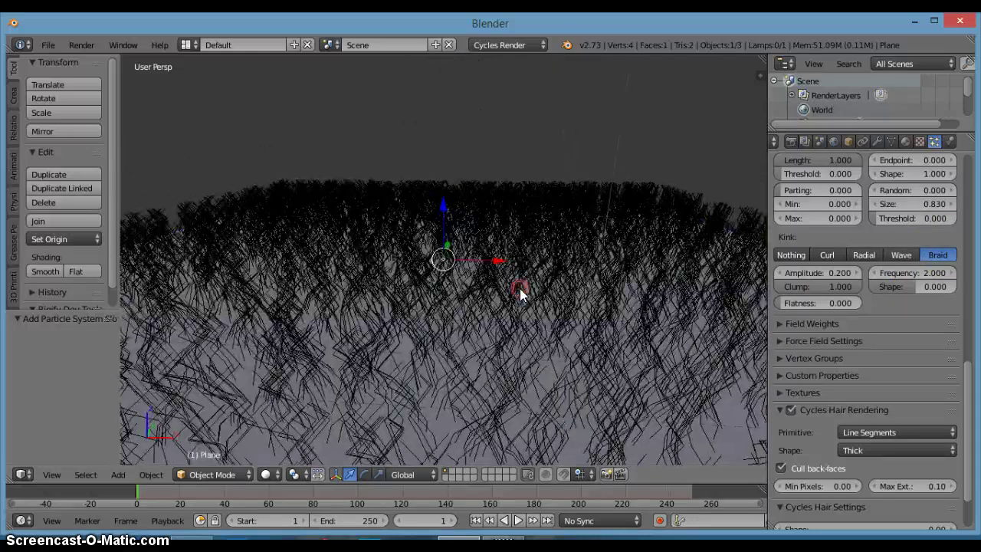
scroll(534, 317, "up", 4)
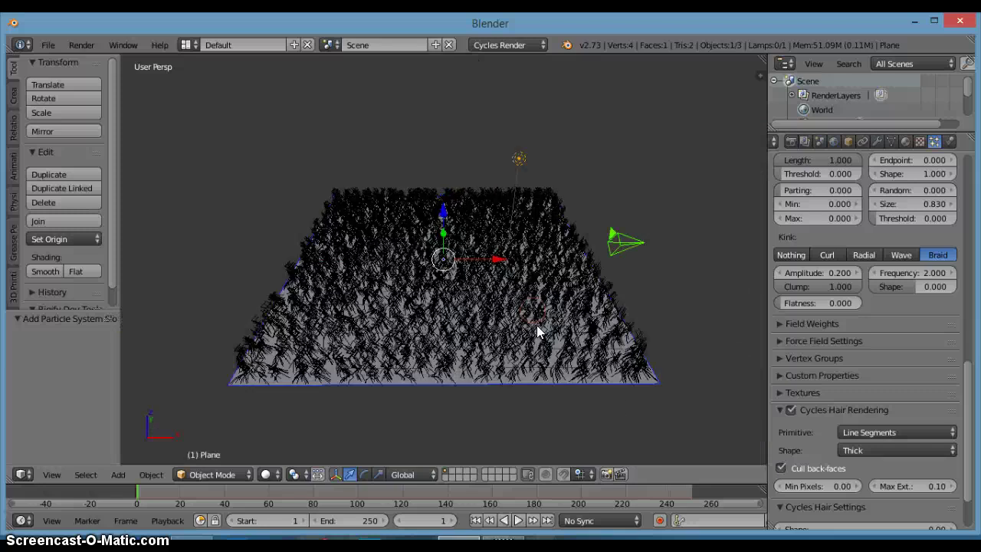
left_click(792, 254)
middle_click_drag(647, 312, 670, 263)
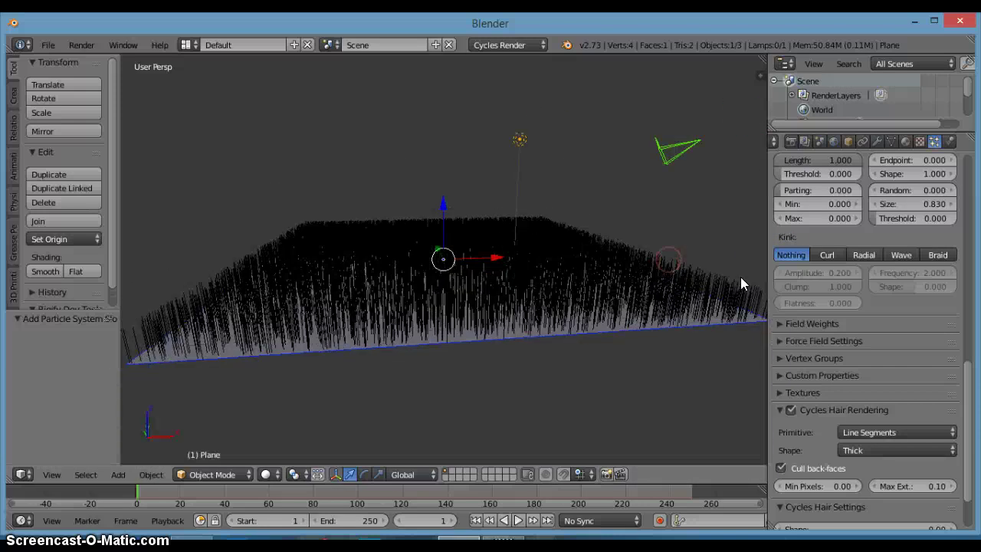
Expand the Field Weights settings to examine them and collapse them again.
scroll(815, 314, "down", 2)
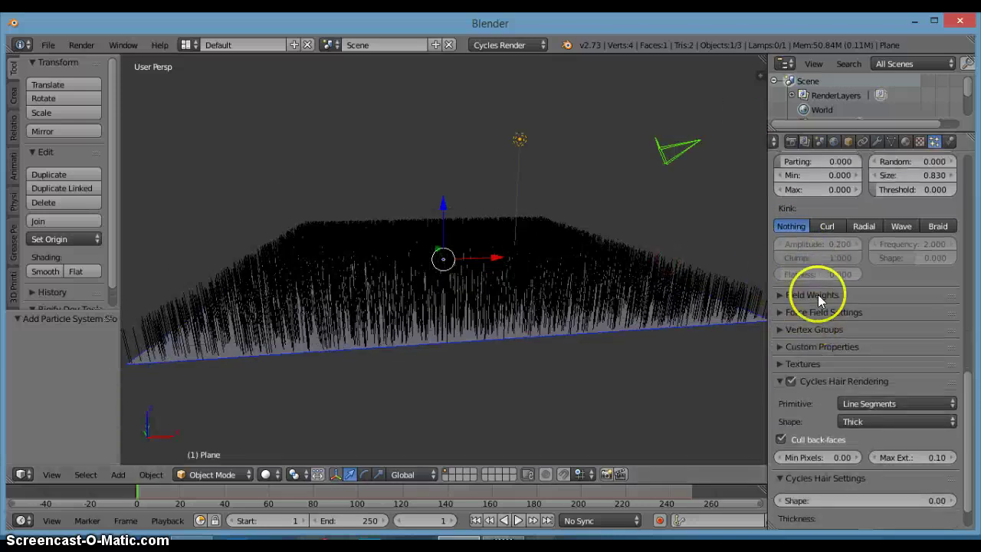
left_click(820, 295)
left_click(820, 295)
Enable Self Effect in the particle system's force field settings and set the first field type to Wind.
left_click(834, 313)
left_click(811, 331)
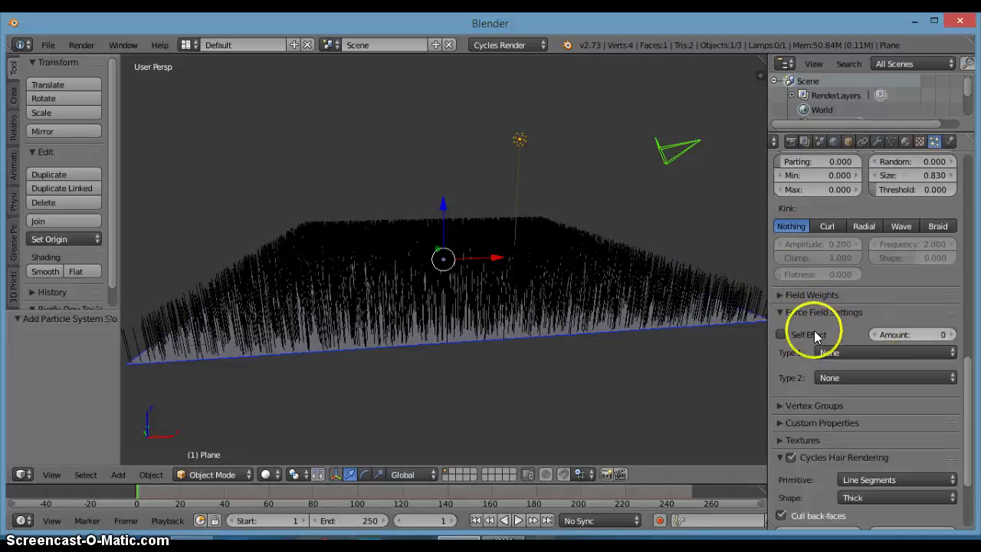
left_click(868, 357)
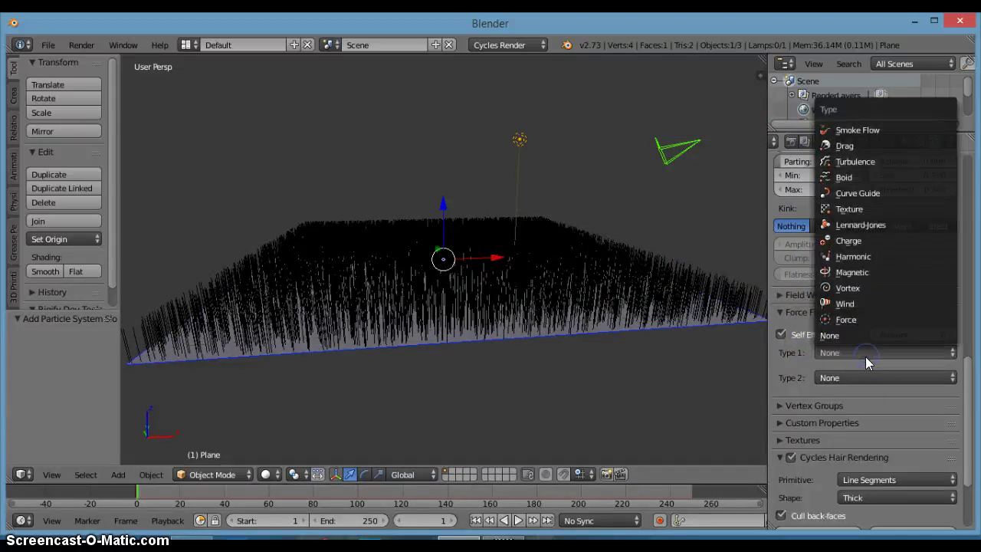
left_click(811, 355)
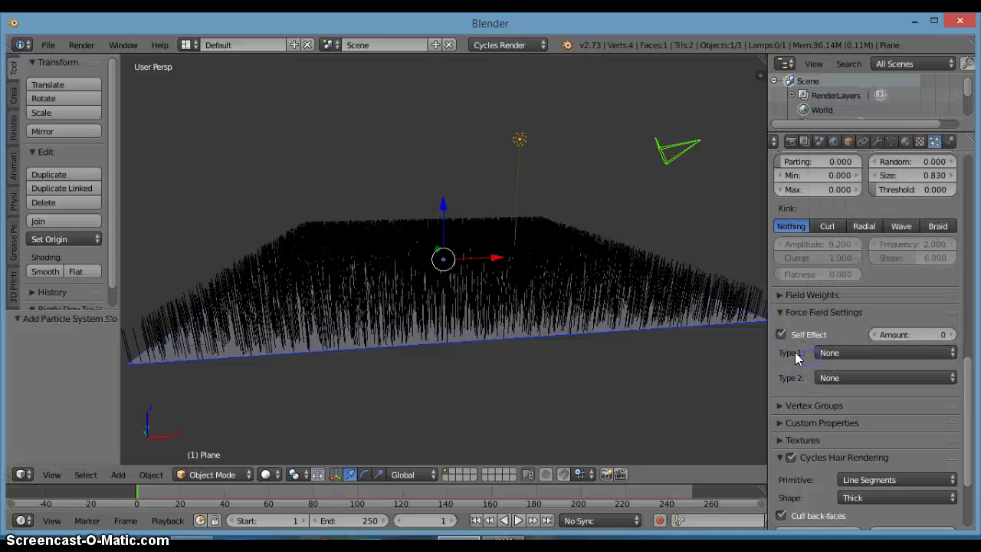
left_click(799, 338)
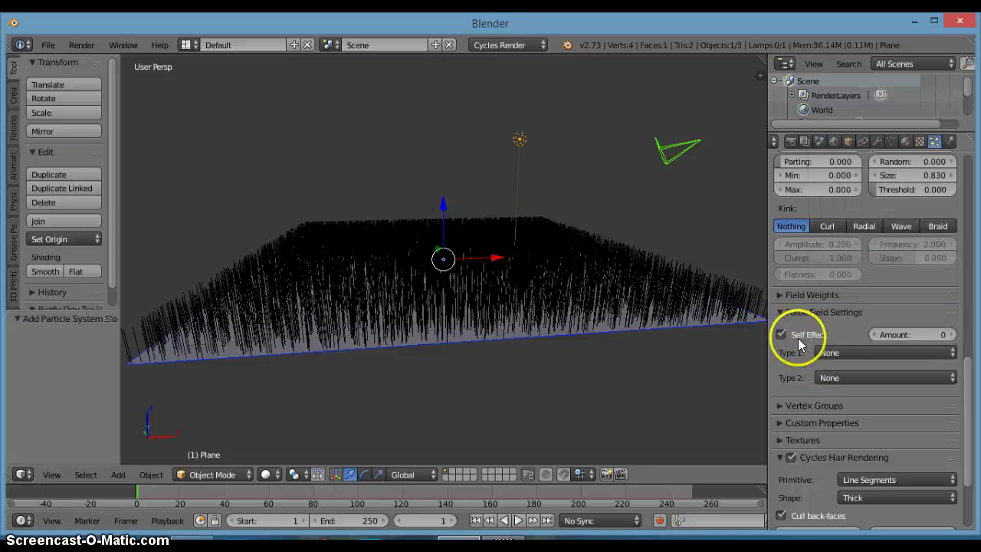
left_click(842, 355)
left_click(876, 355)
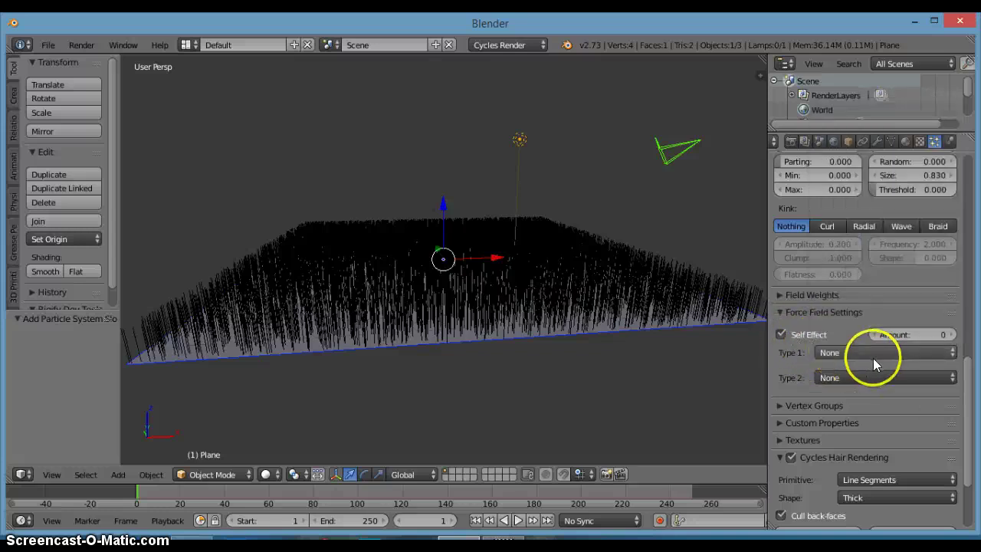
left_click(873, 351)
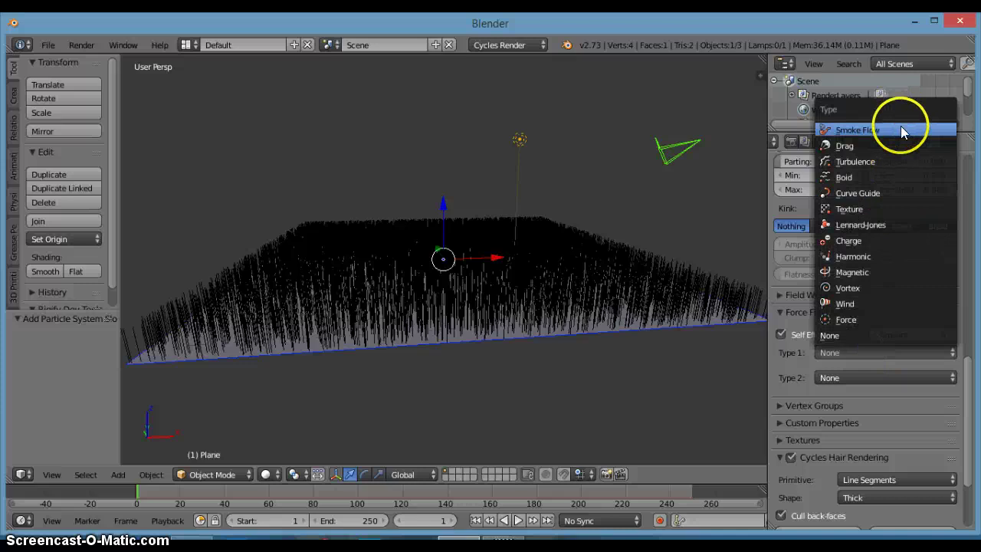
left_click(882, 302)
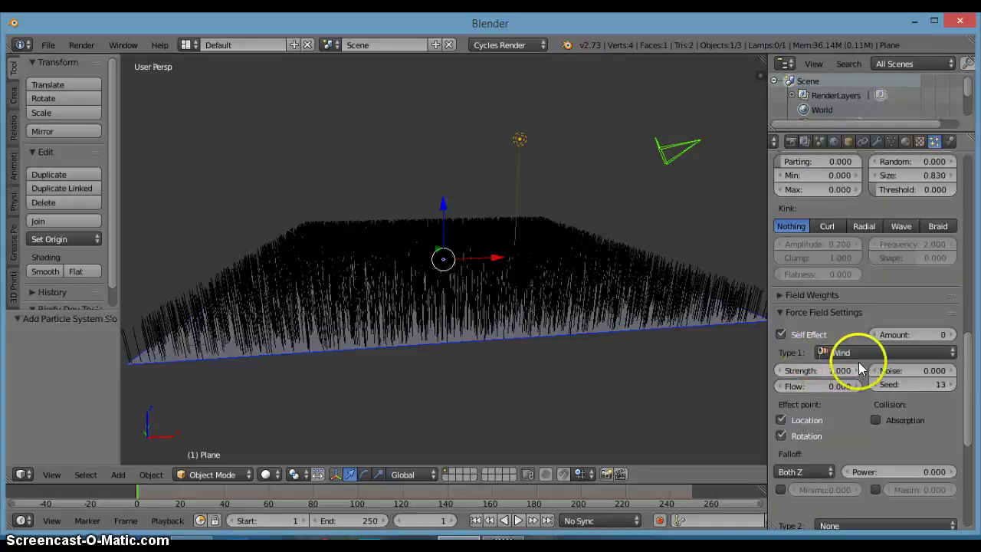
Try a negative wind strength of about -20.9 in the first force field and view the leaning hairs.
middle_click_drag(645, 341, 656, 370)
scroll(642, 383, "down", 3)
scroll(655, 345, "up", 3)
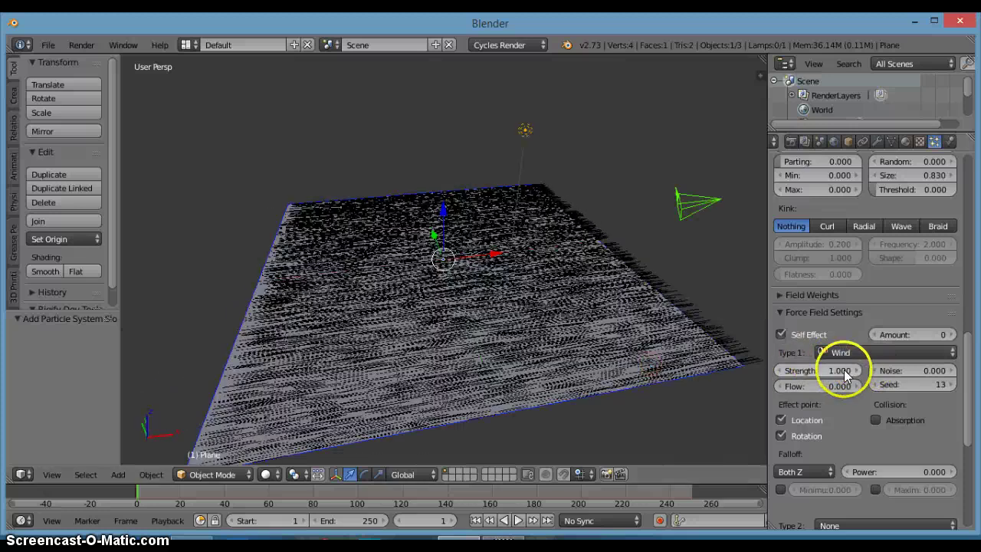
left_click(829, 370)
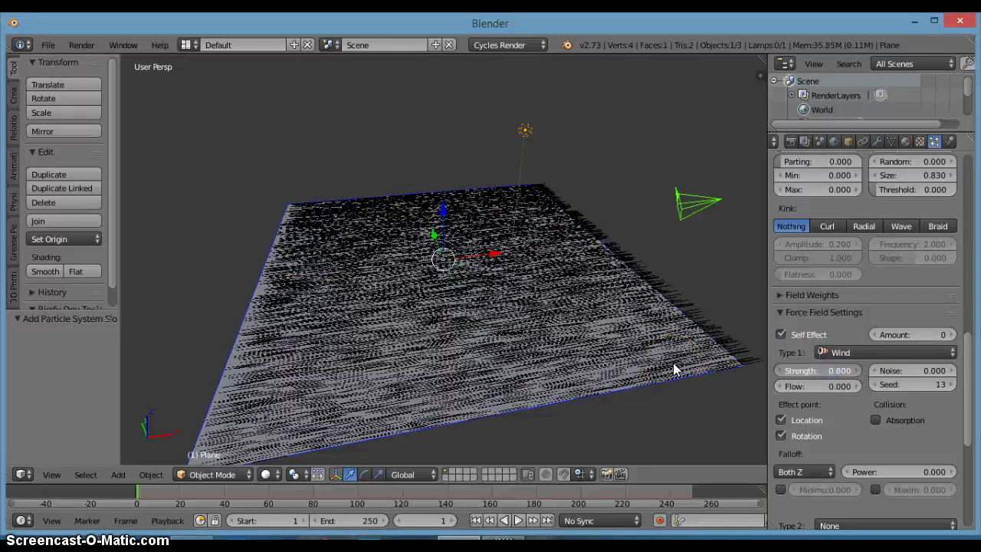
left_click_drag(673, 370, 537, 370)
Set the wind field's strength to 0 and inspect the hairs around the plane.
left_click(829, 371)
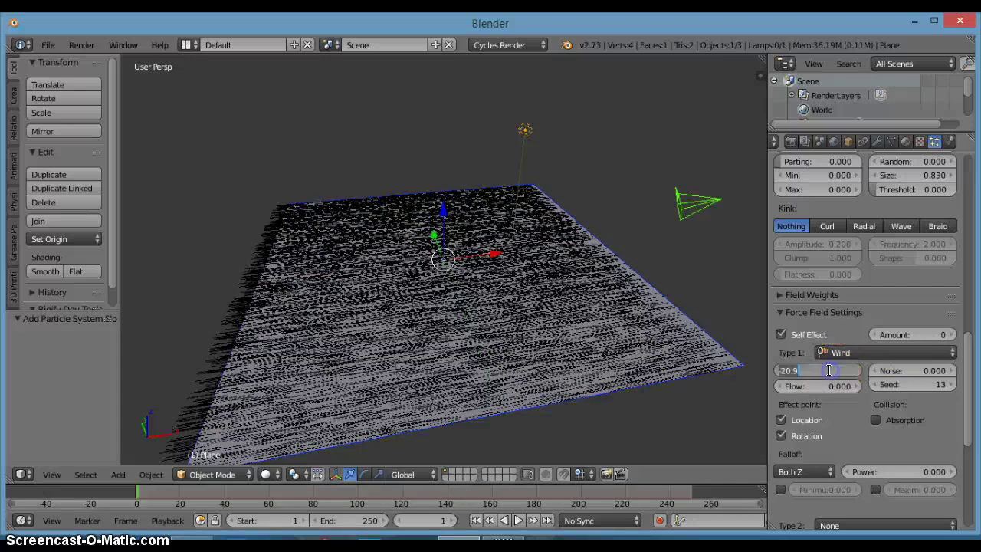
left_click(852, 358)
left_click(881, 268)
middle_click_drag(681, 220, 661, 241)
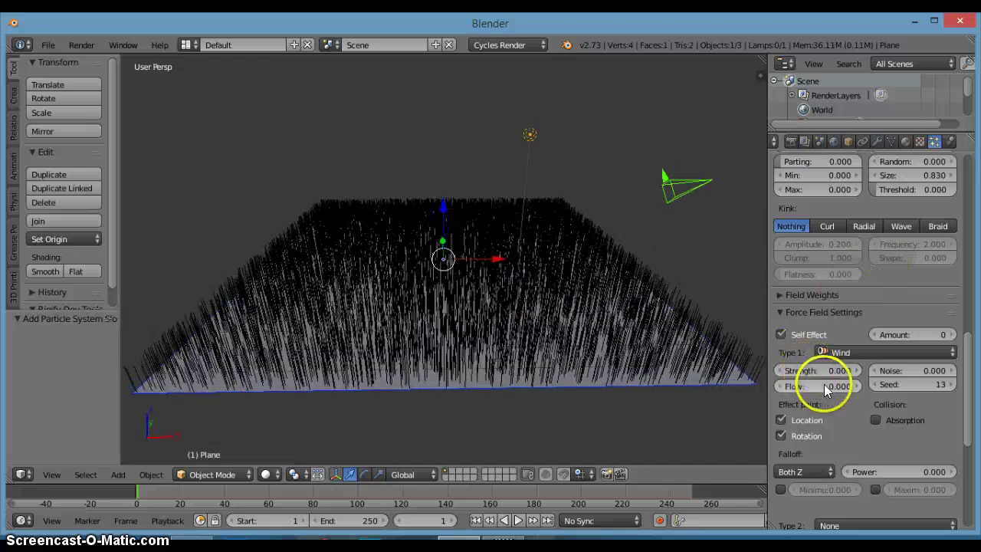
middle_click_drag(644, 380, 617, 337)
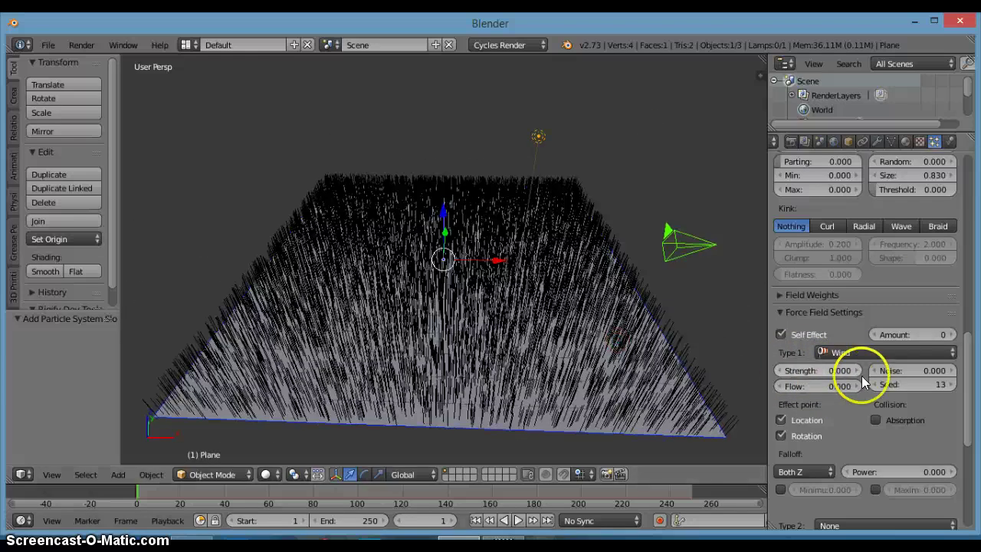
Disable Self Effect, set the first force field type to None, and collapse the Force Field Settings.
left_click(784, 334)
left_click(879, 351)
left_click(880, 351)
left_click(879, 351)
left_click(876, 336)
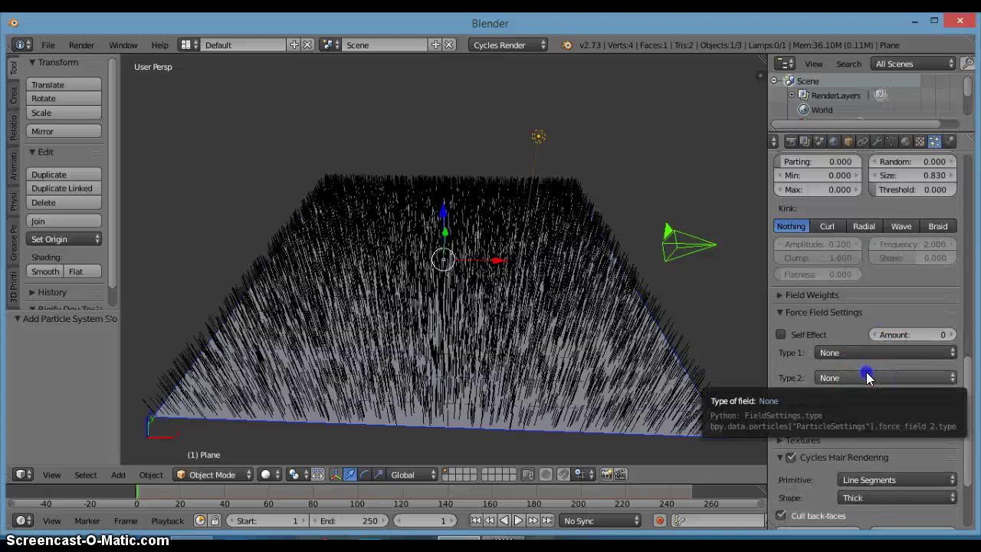
left_click(866, 376)
left_click(867, 376)
left_click(784, 312)
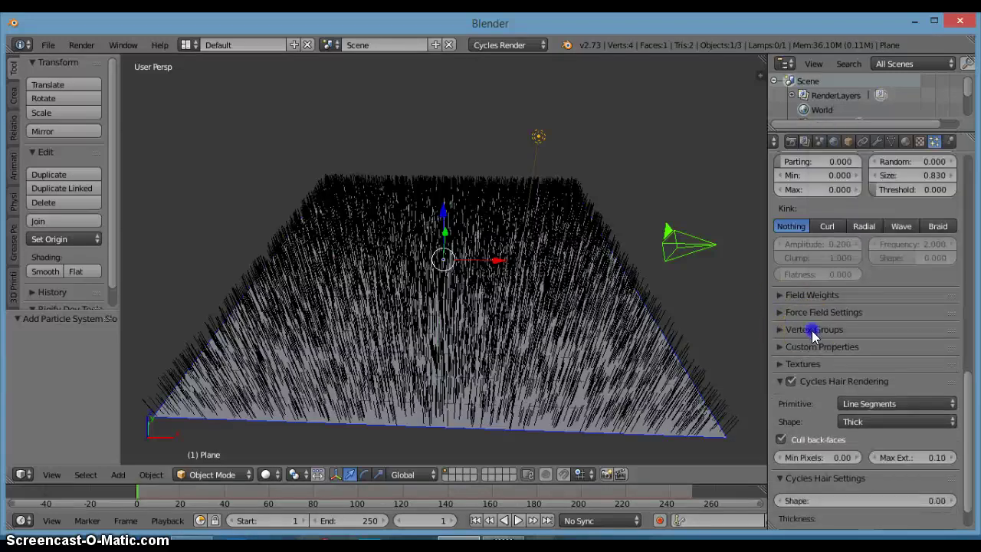
Examine the vertex groups, the Cycles hair primitive and shape options, and the particle render settings.
left_click(813, 332)
left_click(812, 331)
scroll(829, 345, "down", 2)
left_click(889, 366)
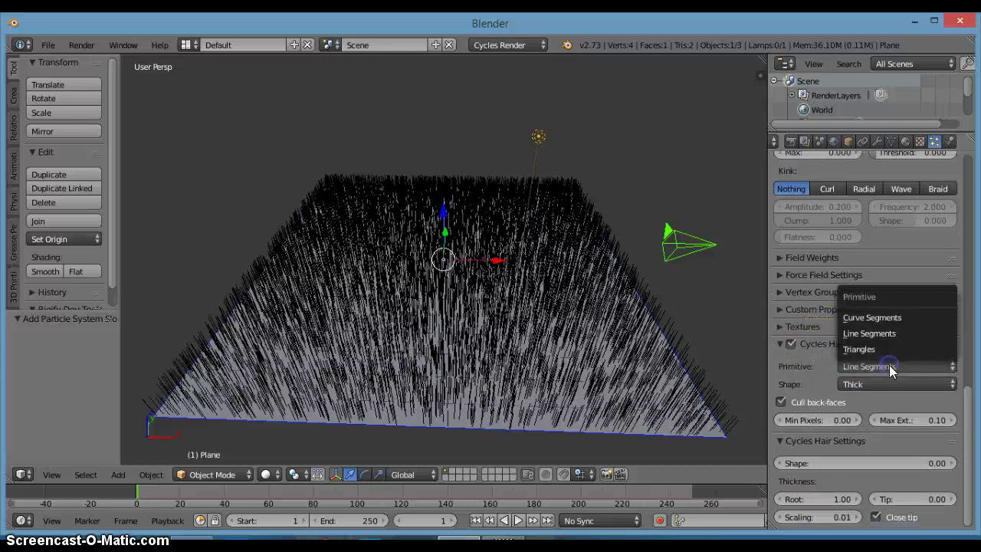
left_click(889, 366)
left_click(894, 382)
left_click(892, 378)
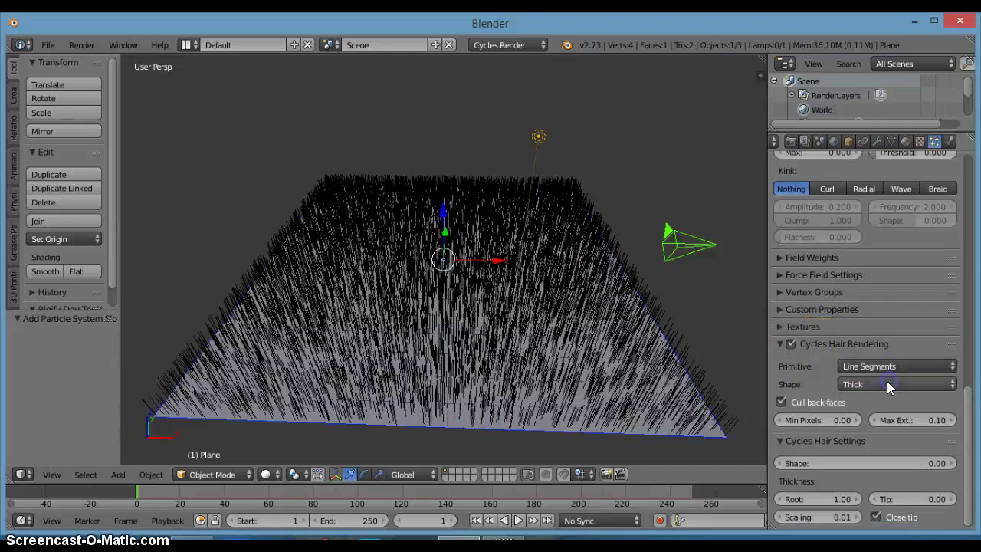
scroll(812, 384, "up", 4)
scroll(811, 384, "down", 3)
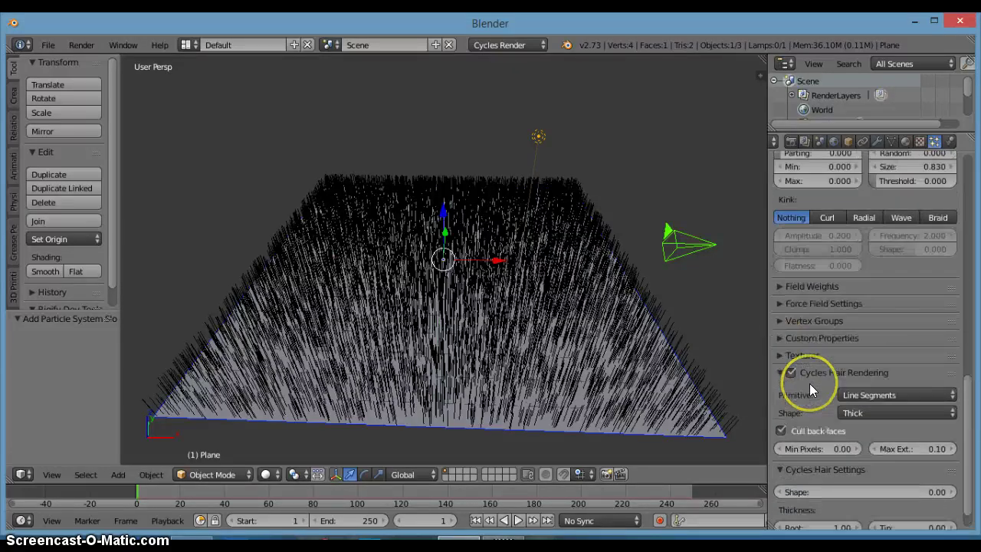
scroll(810, 383, "up", 7)
scroll(817, 386, "up", 8)
middle_click_drag(565, 376, 613, 315)
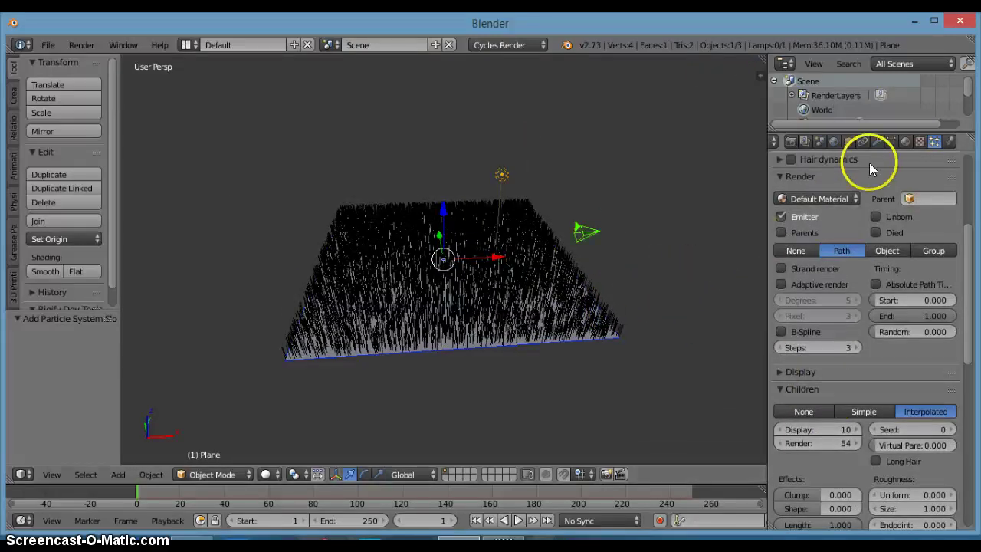
scroll(871, 162, "up", 1)
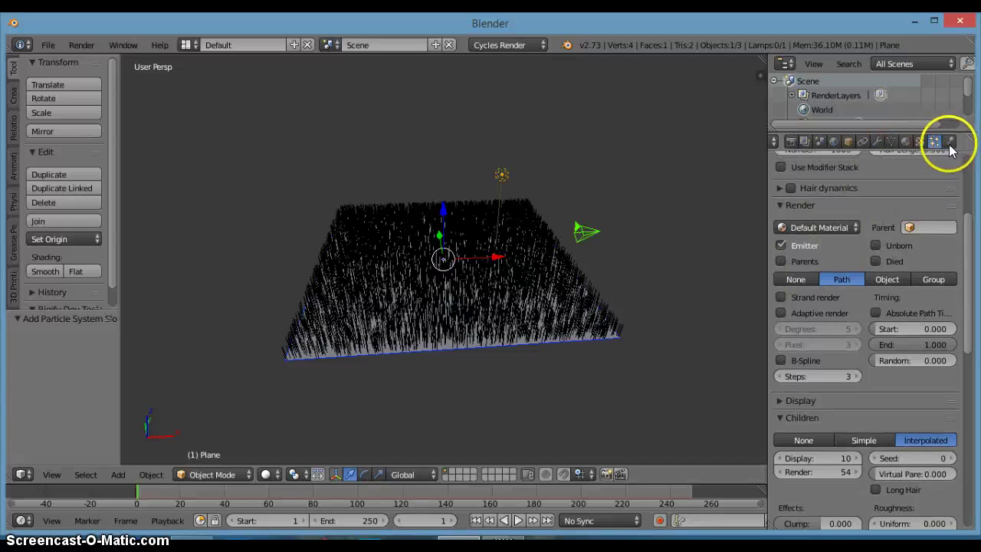
Add a new material to the plane and make its diffuse color dark brown, about R 0.058, G 0.014, B 0.008.
left_click(906, 142)
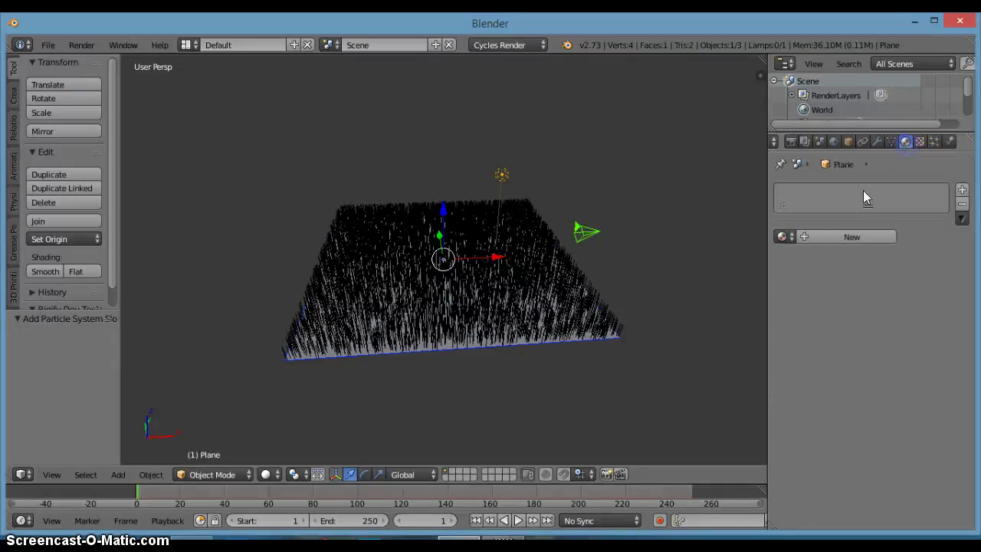
left_click(865, 237)
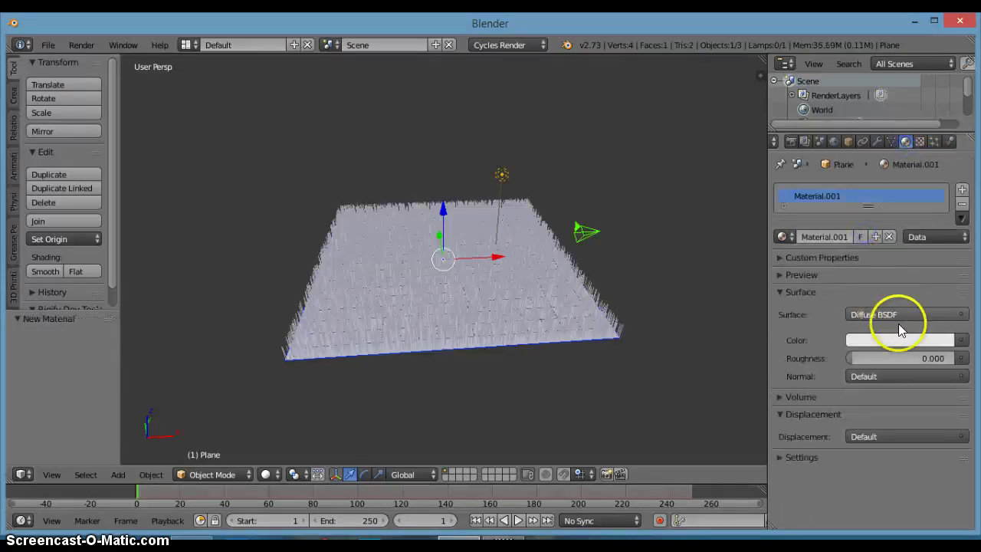
middle_click_drag(591, 332, 591, 332)
left_click(874, 340)
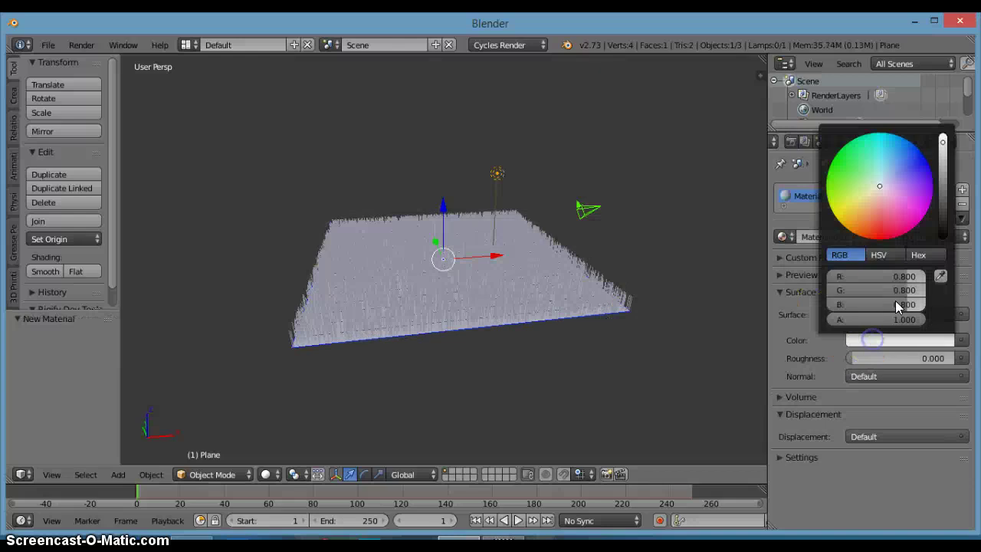
mouse_move(912, 183)
left_mouse_down()
mouse_move(924, 157)
mouse_move(879, 220)
left_mouse_up()
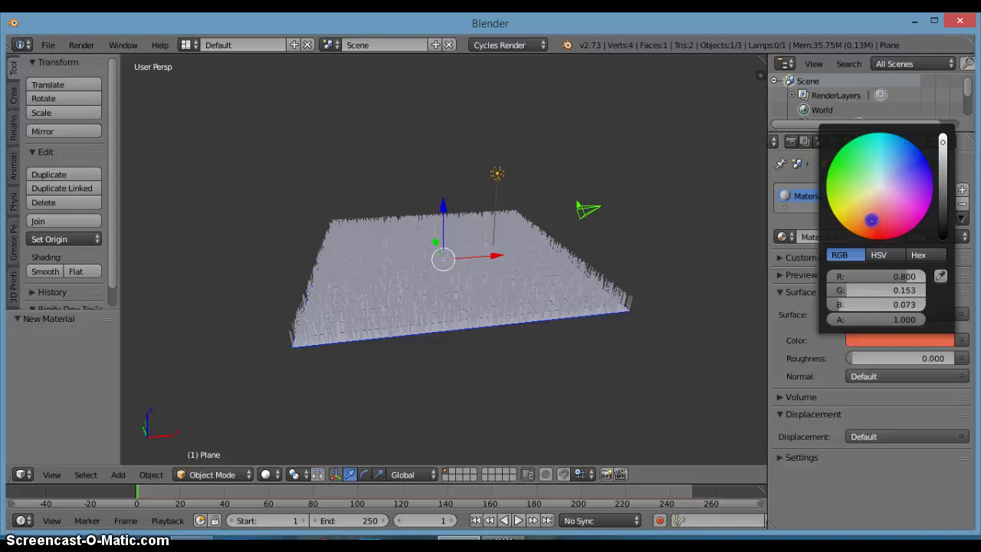
left_click_drag(943, 143, 943, 210)
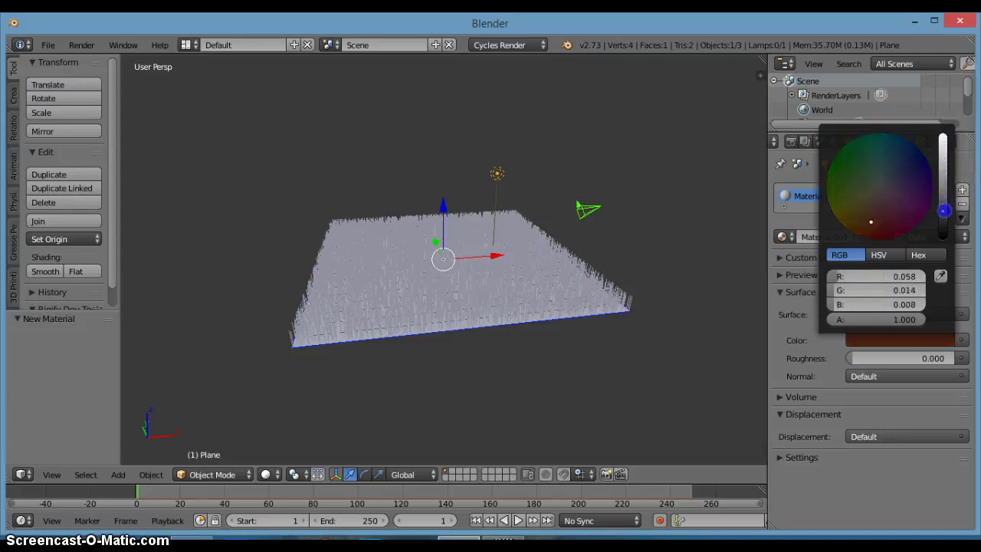
middle_click_drag(657, 352, 640, 329)
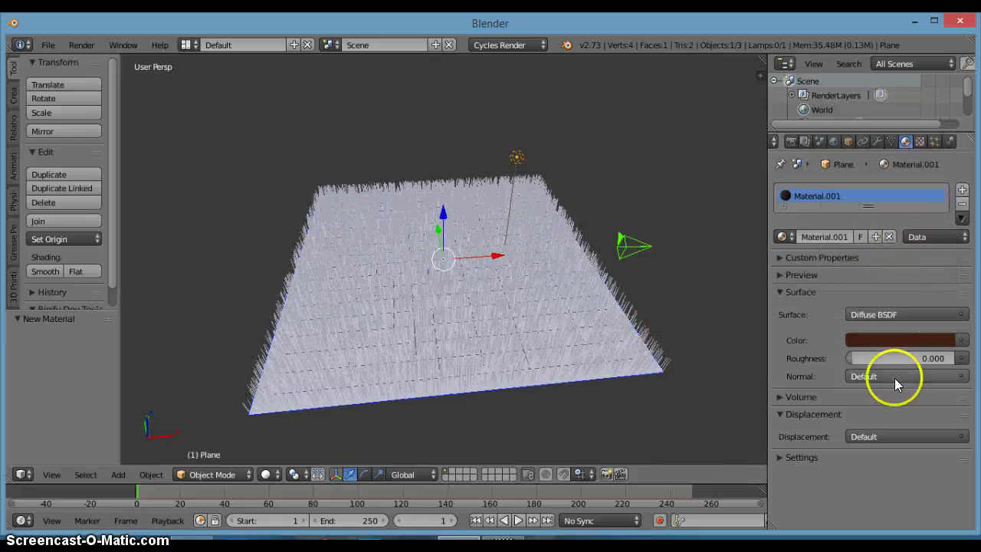
Set the brown material's viewport color to dark brown, about R 0.084, G 0.025, B 0.010.
left_click(811, 459)
scroll(843, 421, "down", 3)
left_click(783, 484)
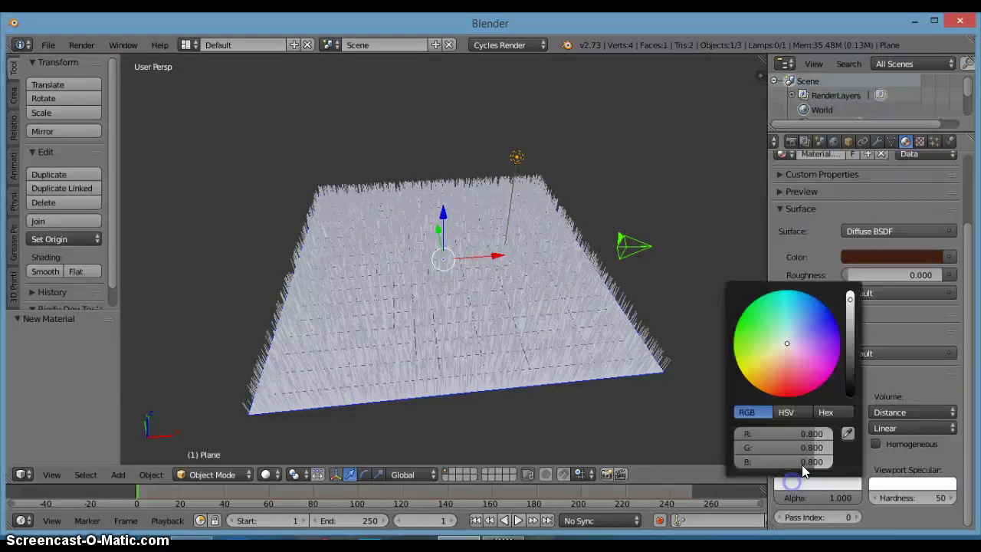
left_click(779, 375)
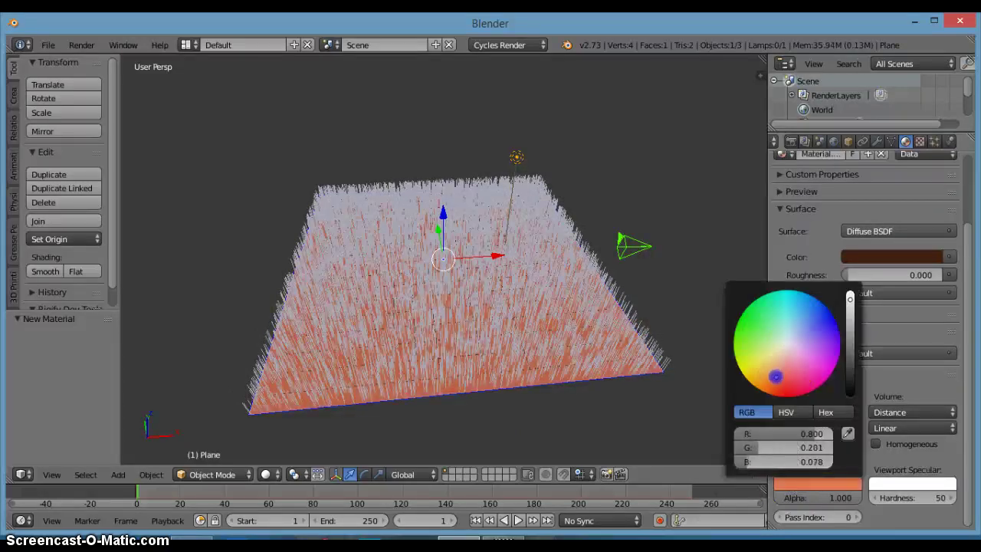
left_click_drag(850, 301, 846, 359)
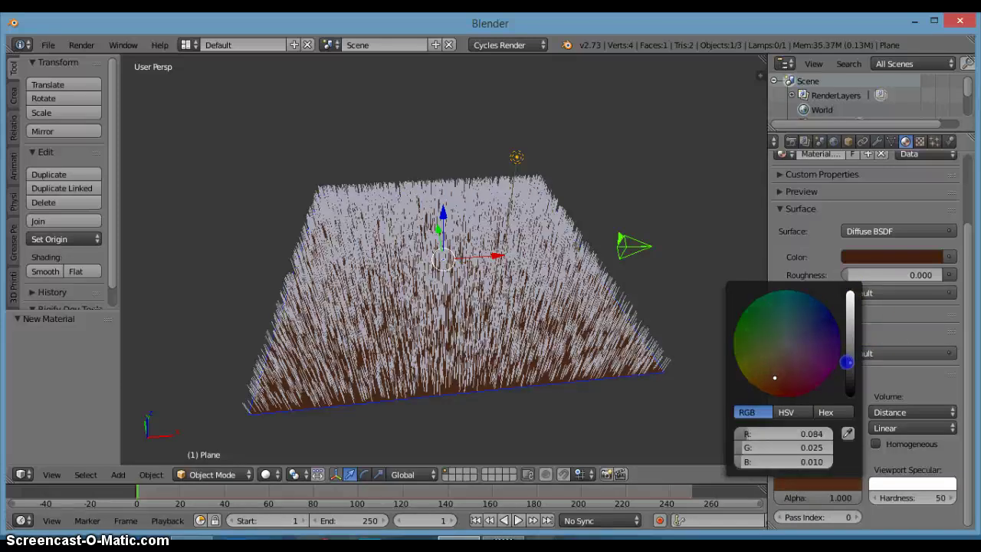
middle_click_drag(519, 362, 500, 375)
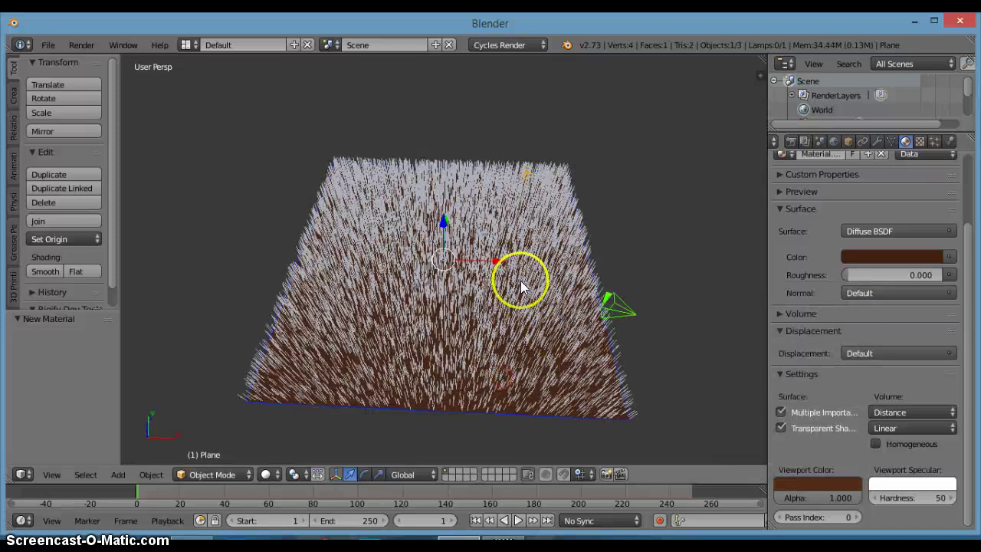
Add a second material slot with a new material on the plane and give it a bright green diffuse color.
scroll(904, 285, "up", 4)
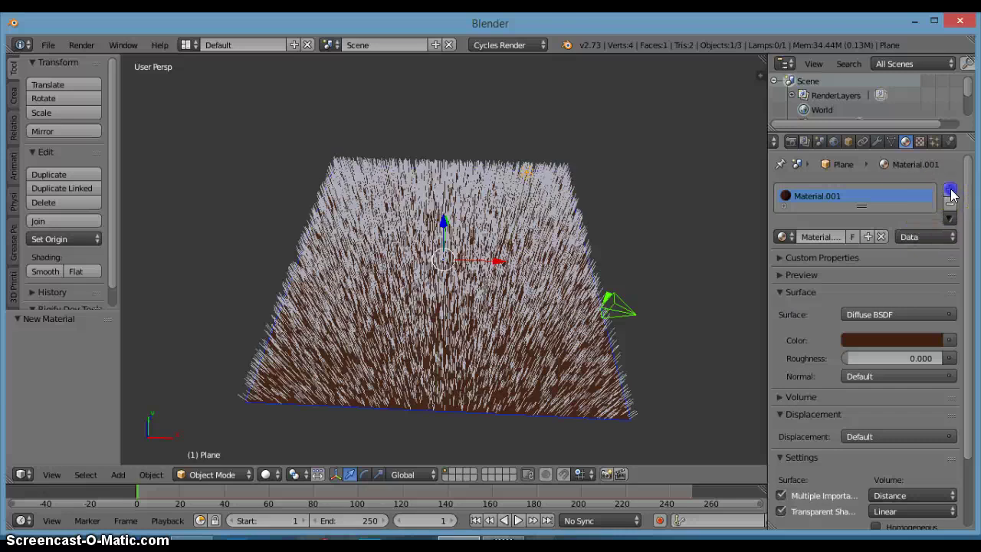
left_click(951, 192)
left_click(872, 235)
scroll(871, 261, "down", 4)
mouse_move(644, 306)
middle_mouse_down()
mouse_move(655, 265)
mouse_move(652, 299)
middle_mouse_up()
left_click(877, 257)
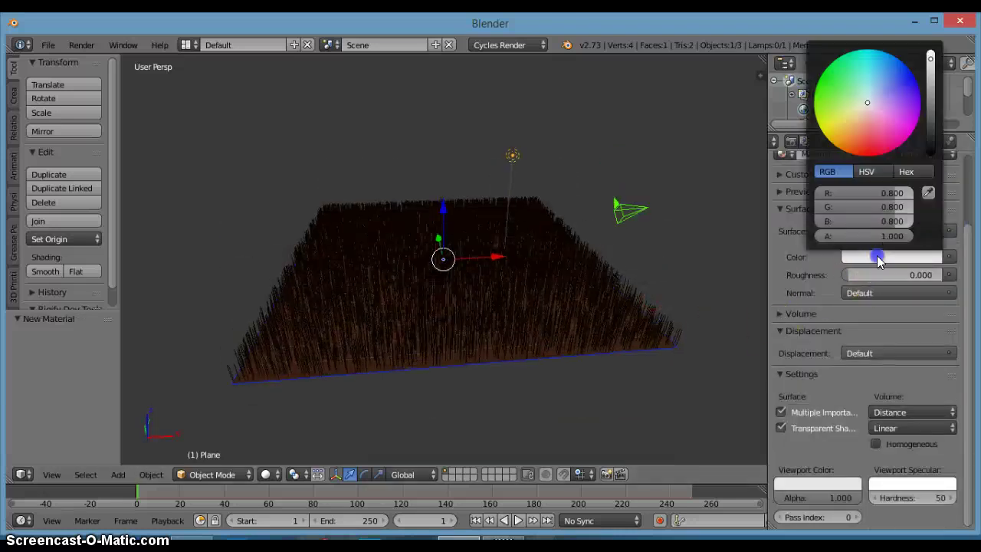
left_click(830, 92)
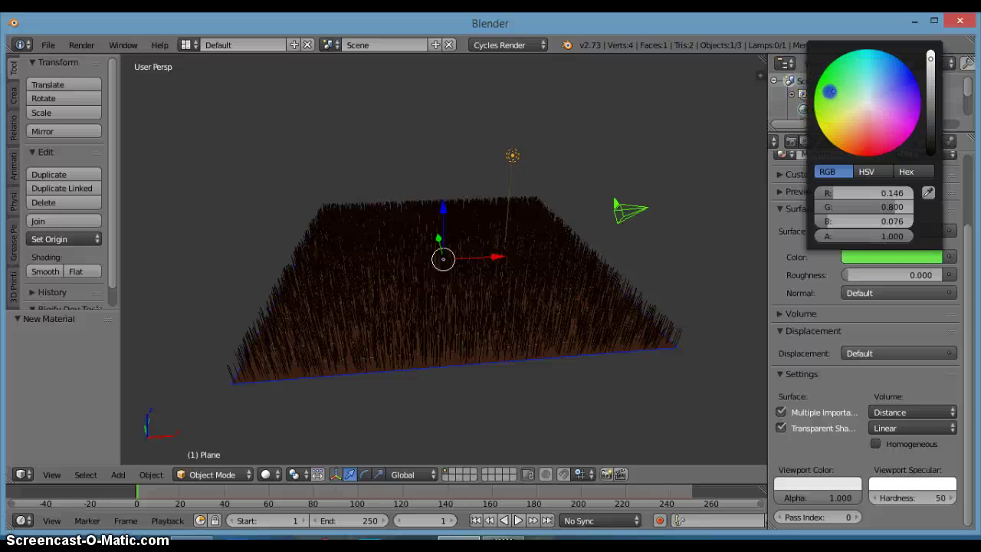
Set the second material's viewport color to about R 0.046, G 0.800, B 0.023 and rename the material green.
left_click(814, 480)
left_click(752, 325)
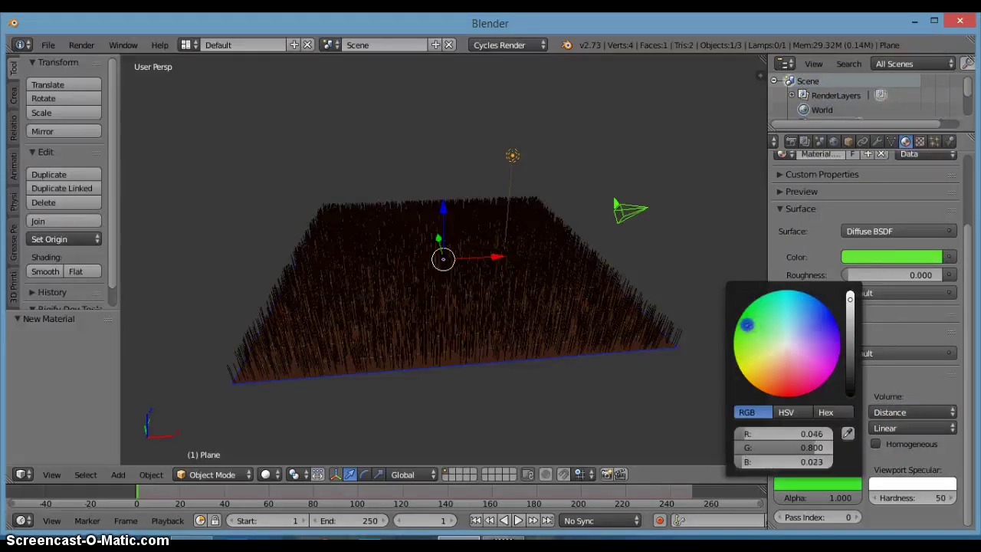
scroll(894, 348, "up", 3)
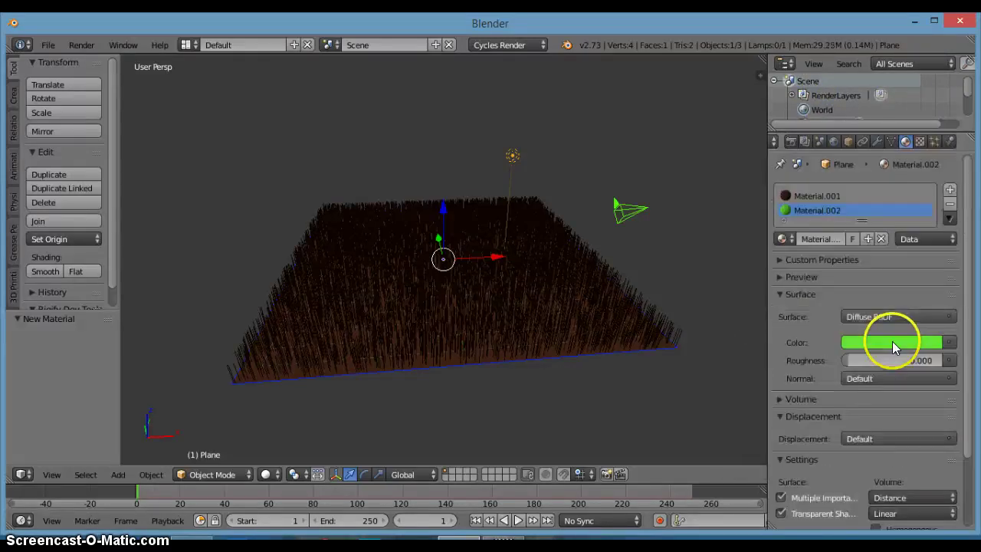
double_click(826, 238)
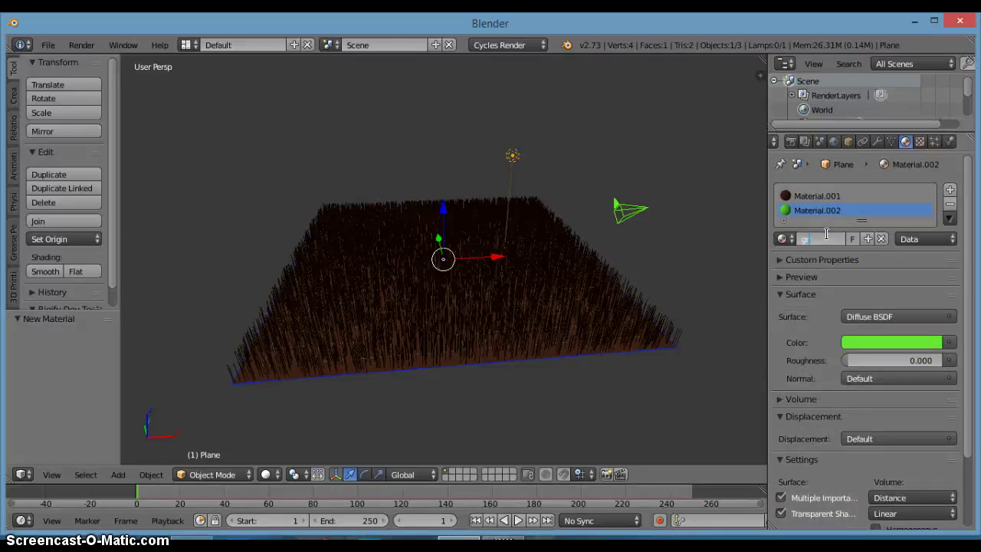
type("green")
key("Return")
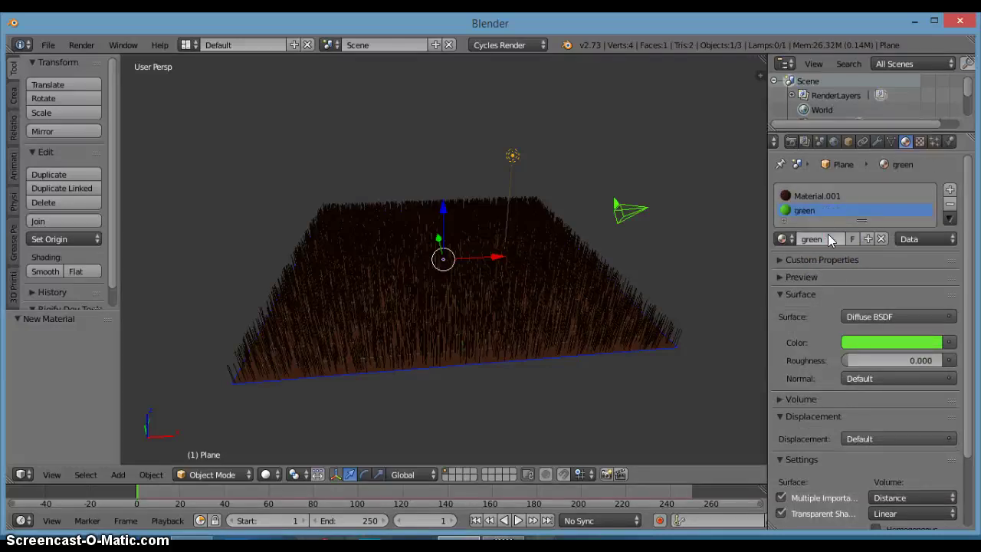
Assign the green material to the hair particles in the particle render settings and inspect the colored hairs.
left_click(936, 142)
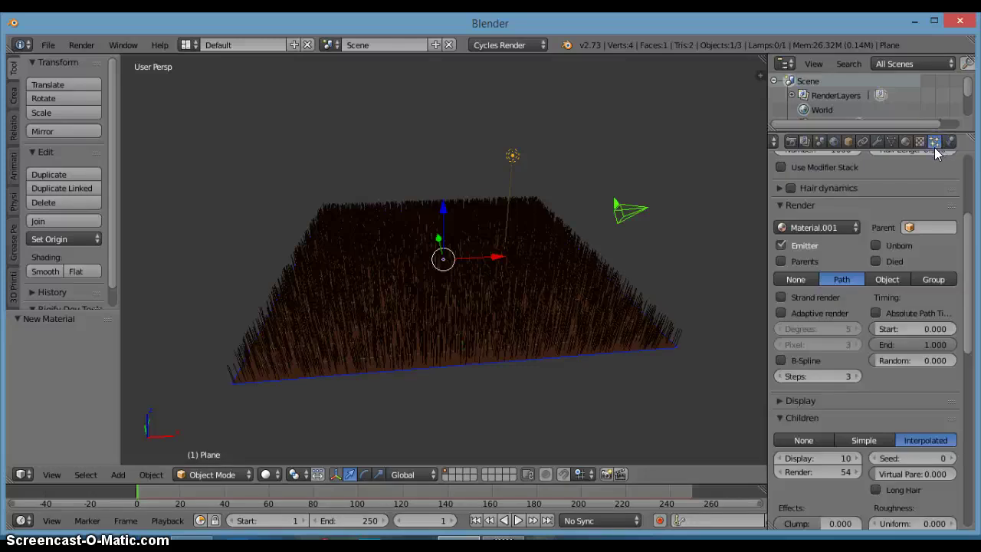
left_click(813, 229)
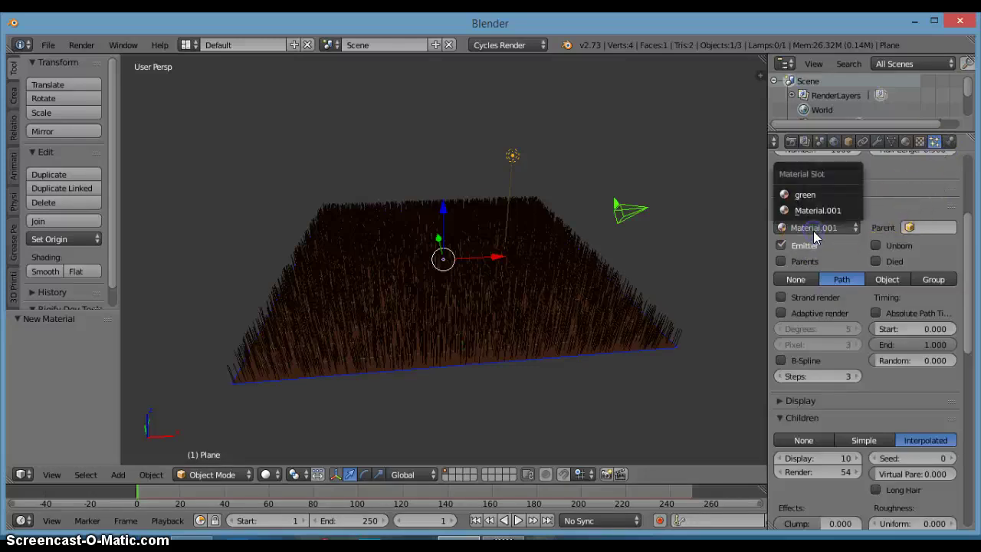
left_click(818, 195)
middle_click_drag(708, 245, 653, 340)
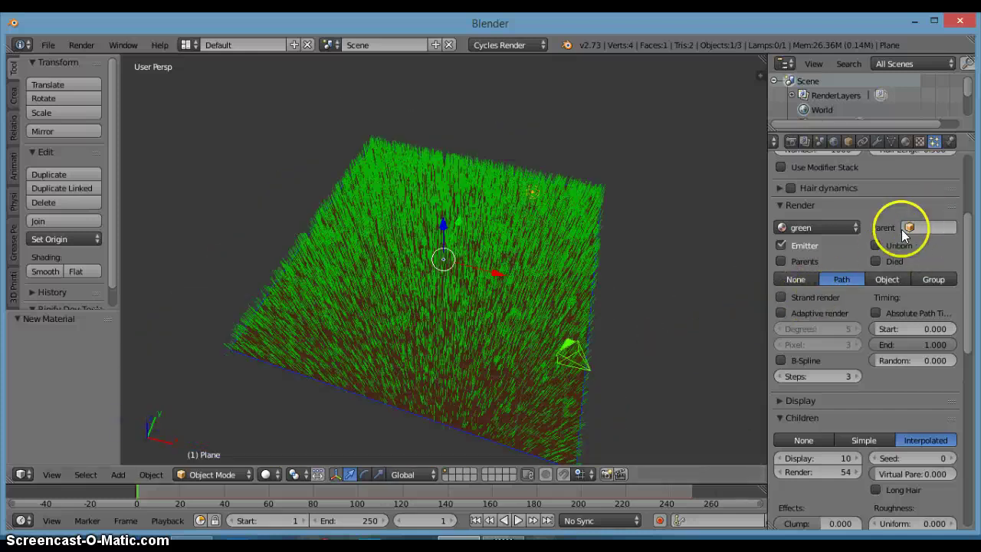
middle_click_drag(683, 253, 716, 170)
scroll(696, 299, "up", 4)
scroll(690, 177, "down", 5)
middle_click_drag(542, 204, 565, 255)
scroll(824, 270, "down", 3)
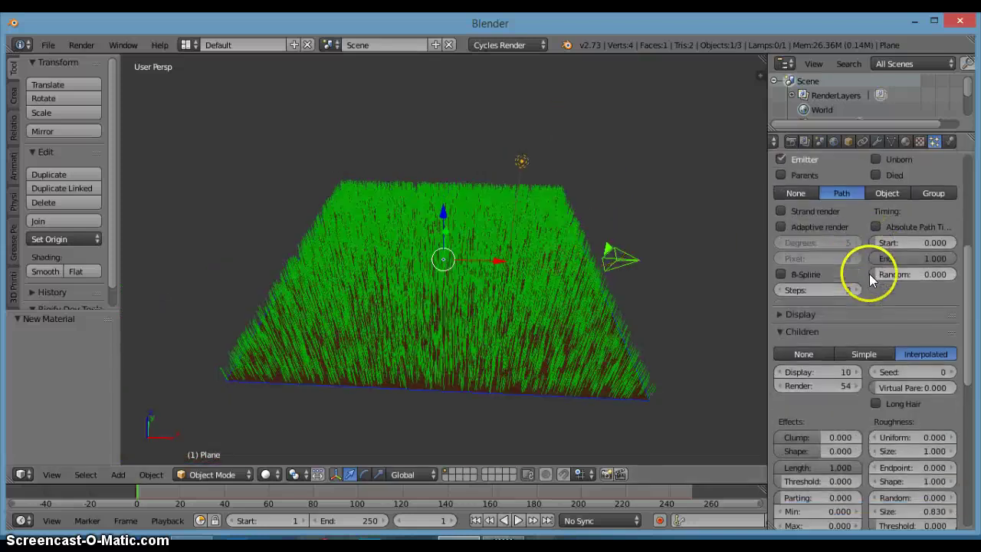
mouse_move(596, 318)
middle_mouse_down()
mouse_move(600, 342)
mouse_move(625, 278)
mouse_move(616, 263)
mouse_move(591, 296)
mouse_move(611, 321)
middle_mouse_up()
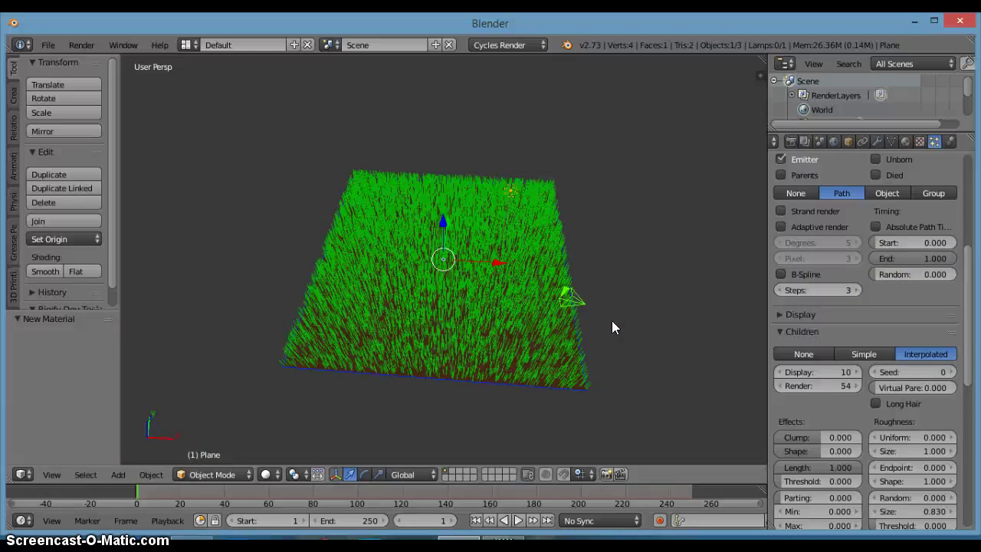
Add a cube to the scene and move it about -15.18 along X, clear of the grass plane's centre.
middle_click_drag(534, 321, 573, 268)
key("shift+a")
mouse_move(573, 267)
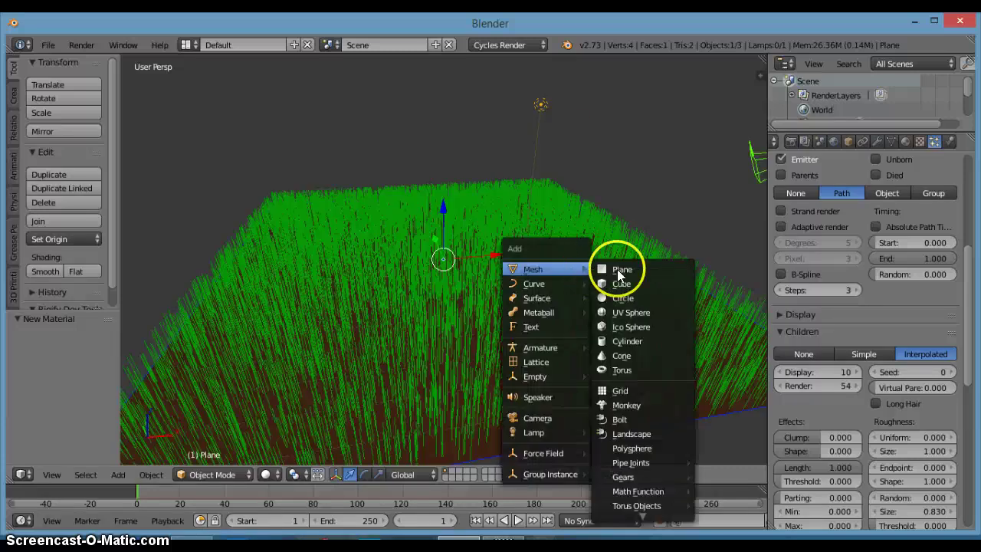
left_click(624, 284)
middle_click_drag(600, 289, 528, 284)
scroll(525, 291, "down", 4)
left_click_drag(567, 366, 443, 360)
middle_click_drag(595, 343, 502, 355)
left_click(400, 250)
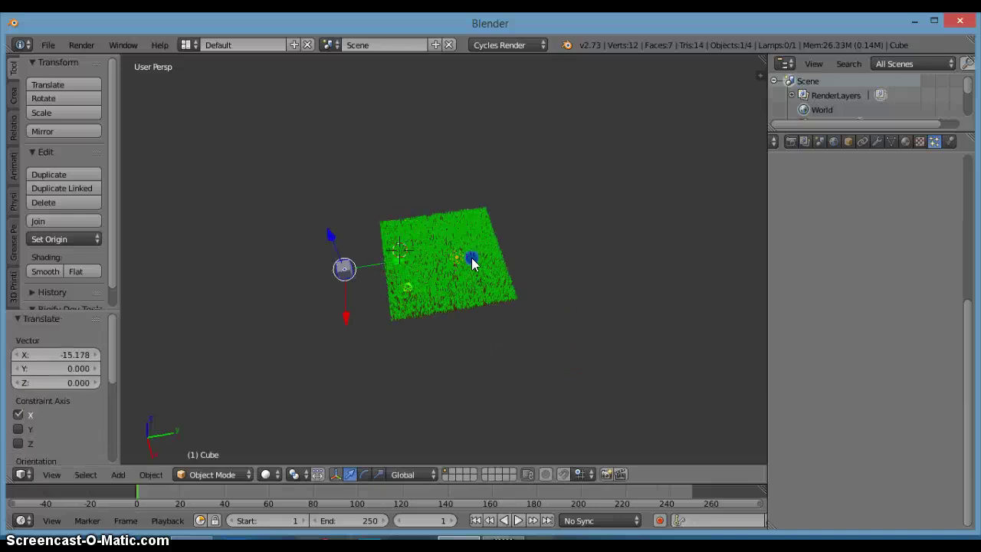
Move the cube along Y over the grass plane and raise it about 3.6 along Z.
left_click_drag(396, 263, 501, 262)
middle_click_drag(502, 263, 655, 172)
left_click_drag(424, 222, 432, 197)
middle_click_drag(467, 238, 523, 266)
scroll(475, 265, "up", 2)
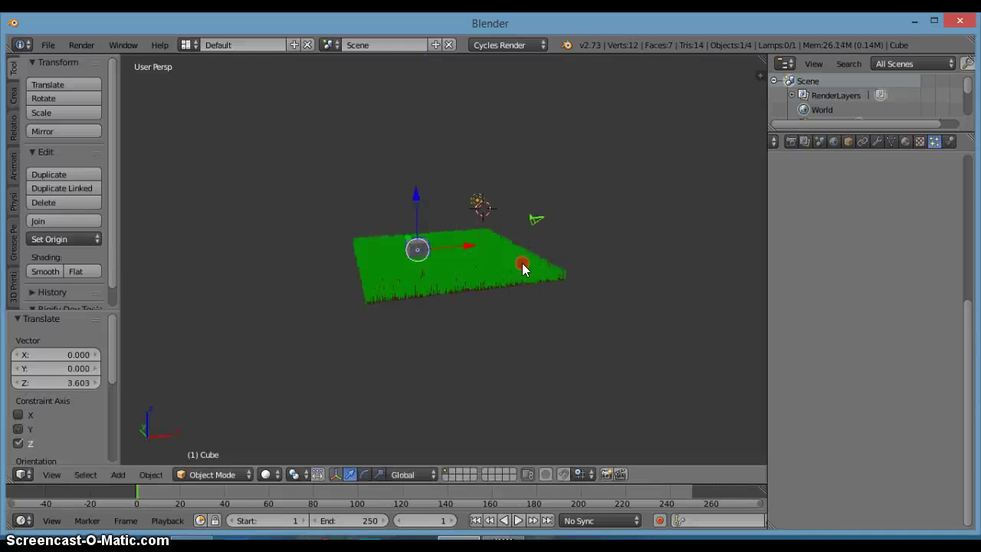
Using the front view, move the cube along X to the middle of the grass and lower it about 0.04 along Z.
key("KP_1")
scroll(528, 193, "up", 5)
scroll(526, 201, "up", 2)
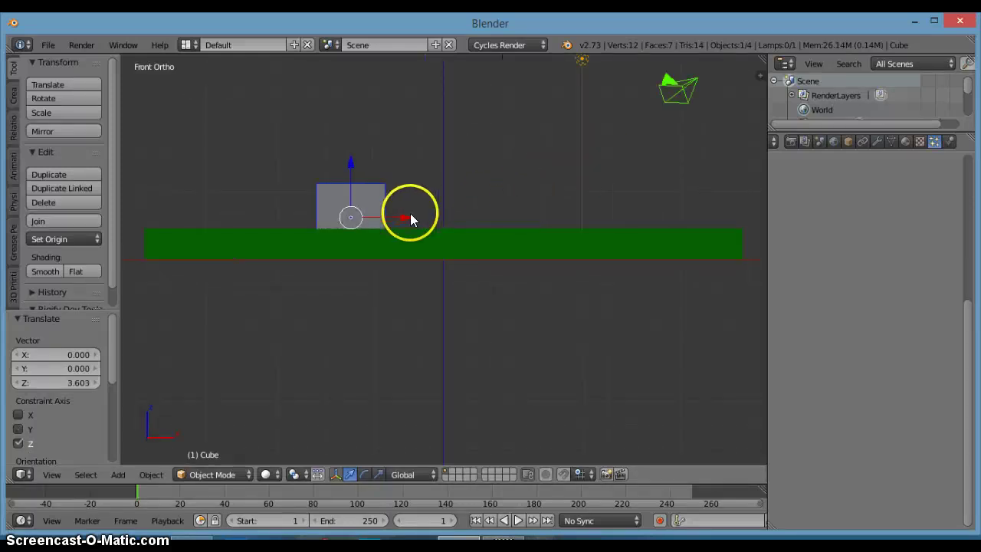
key("g")
key("x")
left_click_drag(518, 216, 517, 216)
left_click_drag(460, 164, 455, 165)
middle_click_drag(523, 219, 561, 242)
scroll(520, 261, "down", 2)
scroll(520, 262, "down", 3)
scroll(561, 241, "up", 7)
middle_click_drag(596, 170, 585, 200)
Scale the cube by about 3.77 along X and make it taller along Z.
key("s")
key("x")
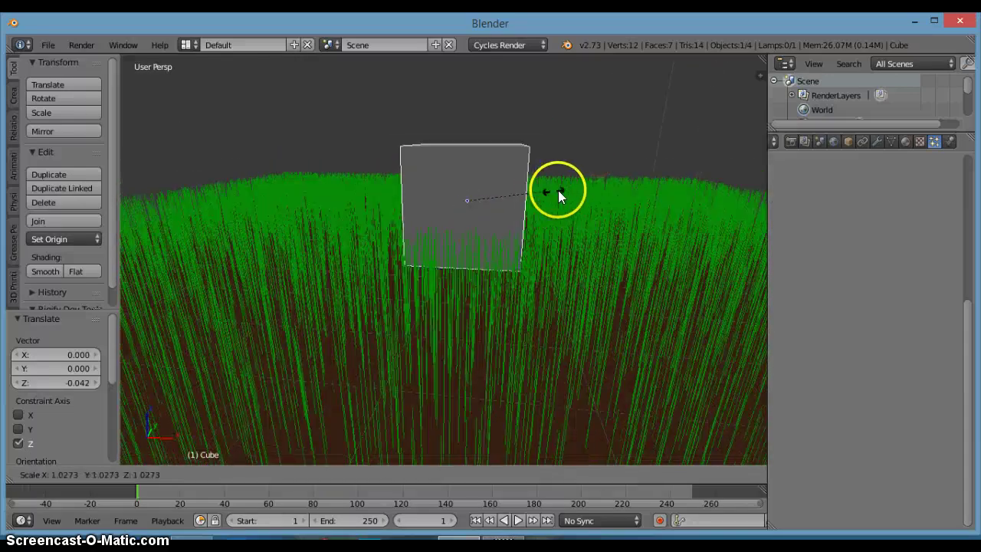
left_click(743, 227)
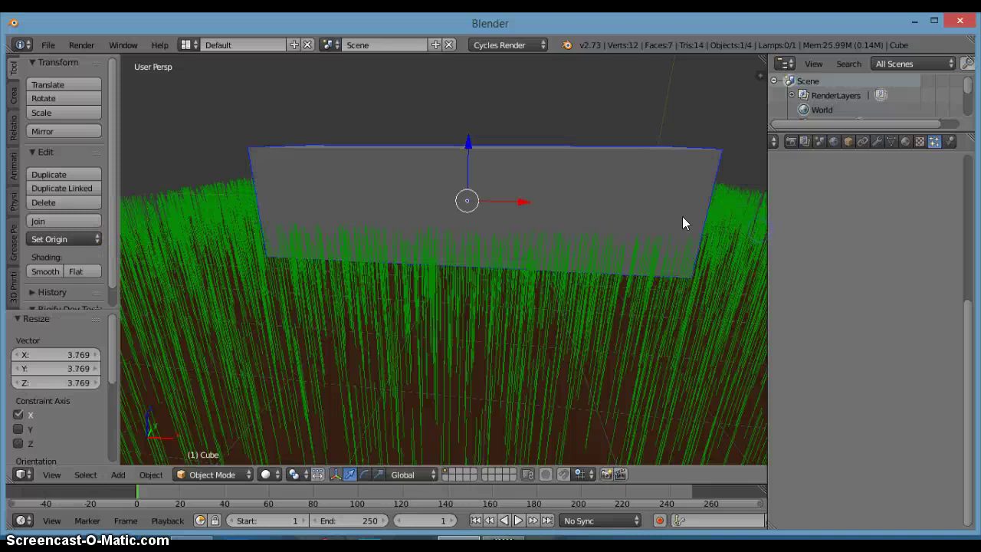
key("s")
key("z")
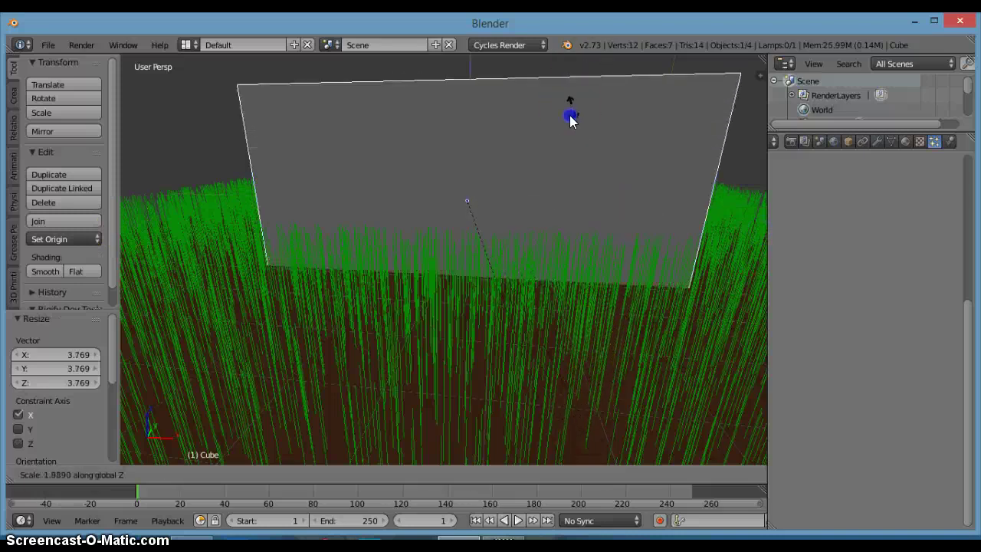
left_click(598, 95)
Scale the cube by about 0.62 along X and raise it about 0.66 along Z.
middle_click_drag(598, 95, 636, 110)
key("s")
key("x")
left_click(551, 201)
middle_click_drag(551, 201, 534, 171)
key("g")
key("z")
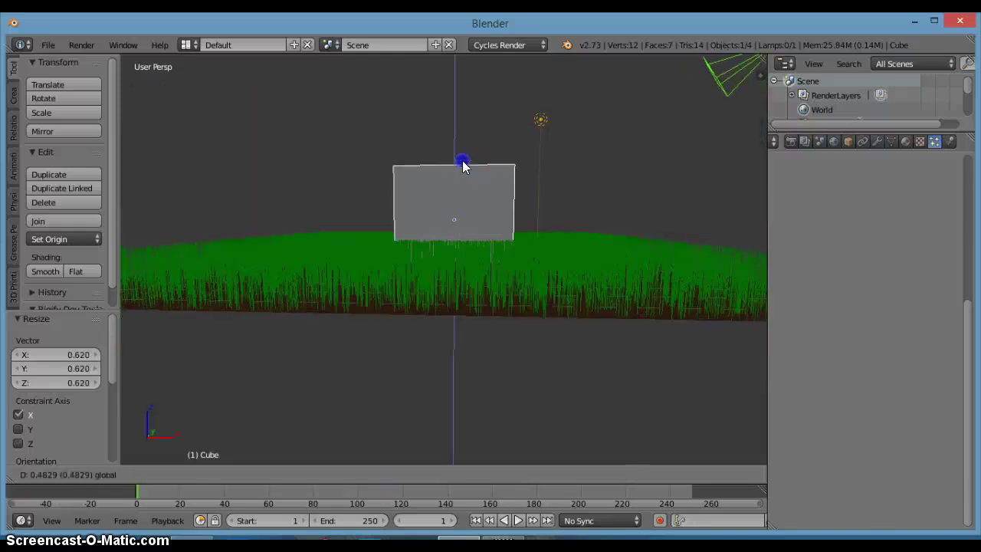
left_click(473, 158)
Fine-tune the cube's height from below the plane, moving it up about 0.25 and down about 0.03 along Z.
mouse_move(473, 158)
middle_mouse_down()
mouse_move(482, 125)
mouse_move(456, 160)
middle_mouse_up()
key("g")
key("z")
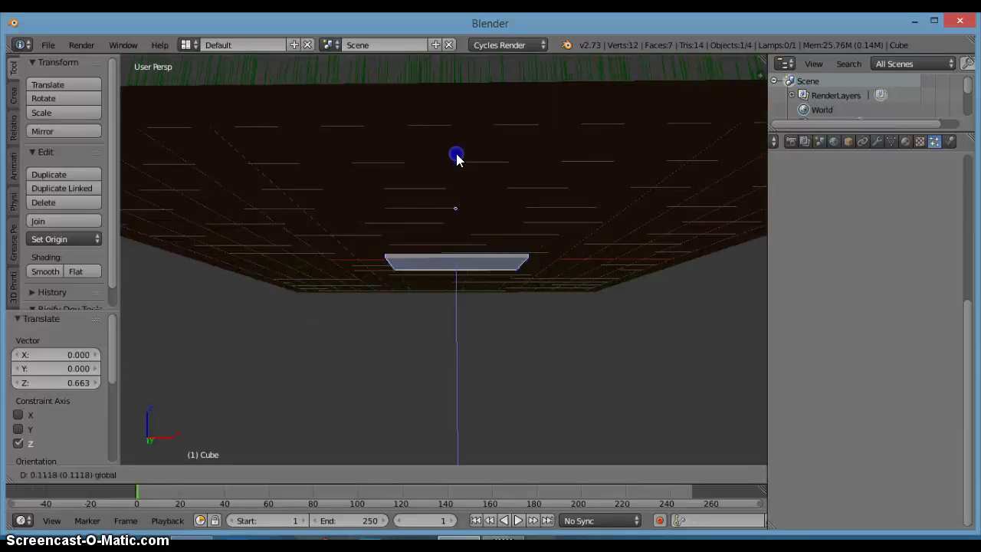
left_click(459, 153)
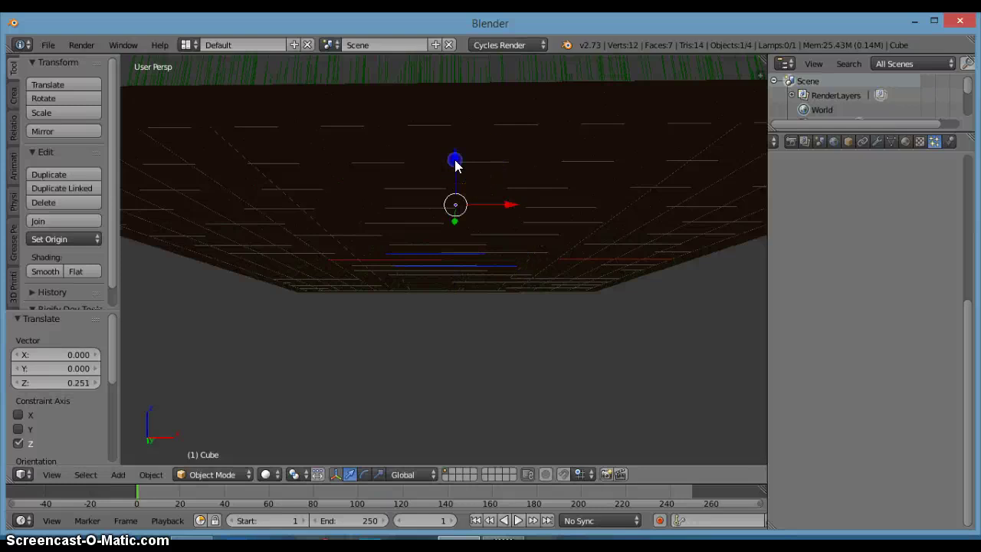
left_click_drag(454, 160, 455, 164)
Scale the cube by about 1.59 along Y.
scroll(561, 166, "down", 5)
middle_click_drag(560, 166, 453, 260)
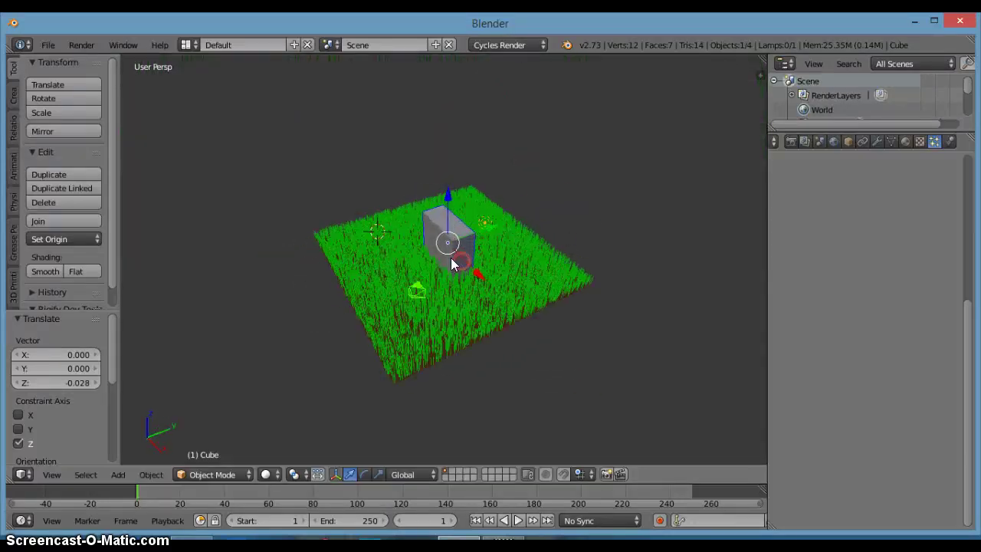
key("s")
key("y")
left_click(617, 189)
middle_click_drag(503, 217, 594, 161)
scroll(544, 256, "up", 4)
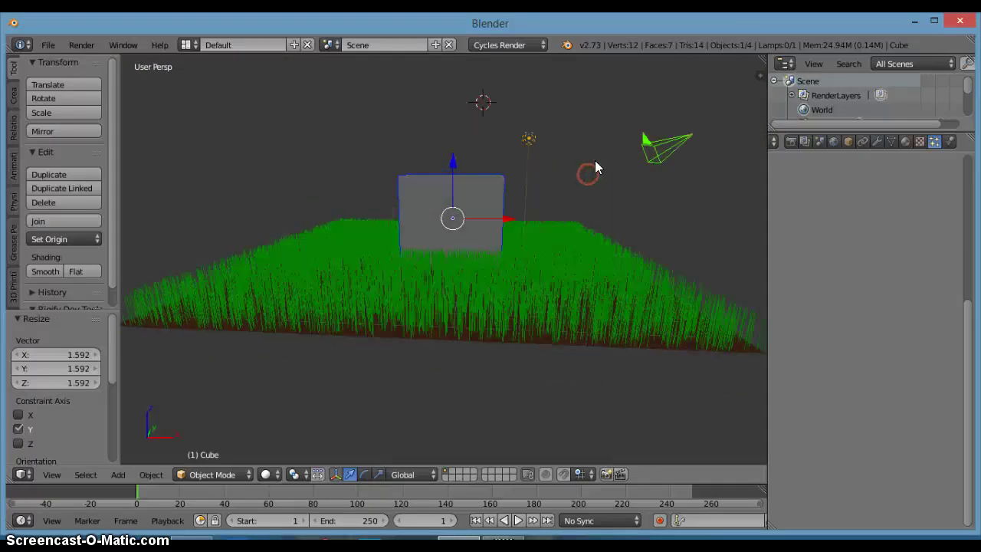
Add a new material to the cube with a magenta diffuse color and a viewport color of about R 0.800, G 0.006, B 0.684.
left_click(907, 141)
left_click(844, 236)
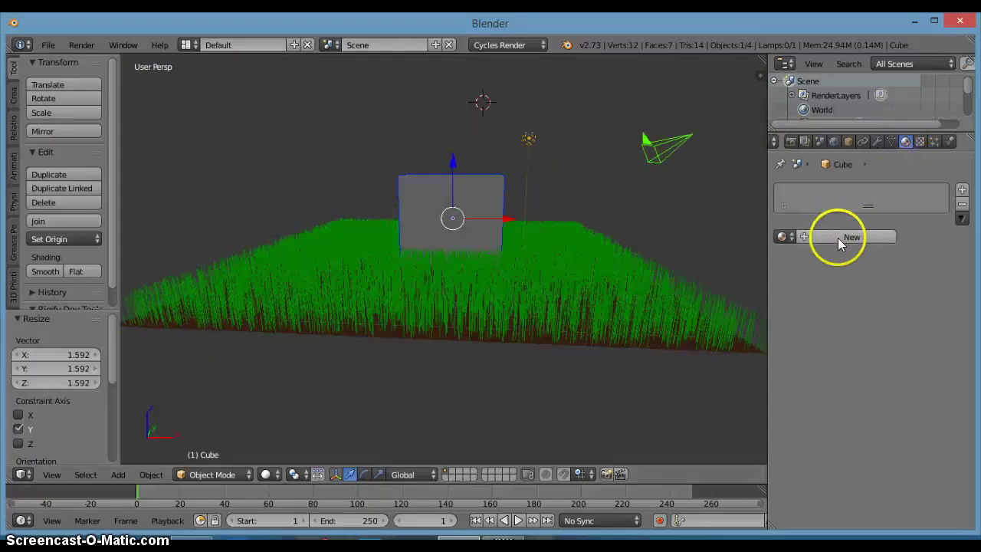
left_click(893, 340)
left_click_drag(867, 207, 915, 221)
scroll(842, 443, "down", 3)
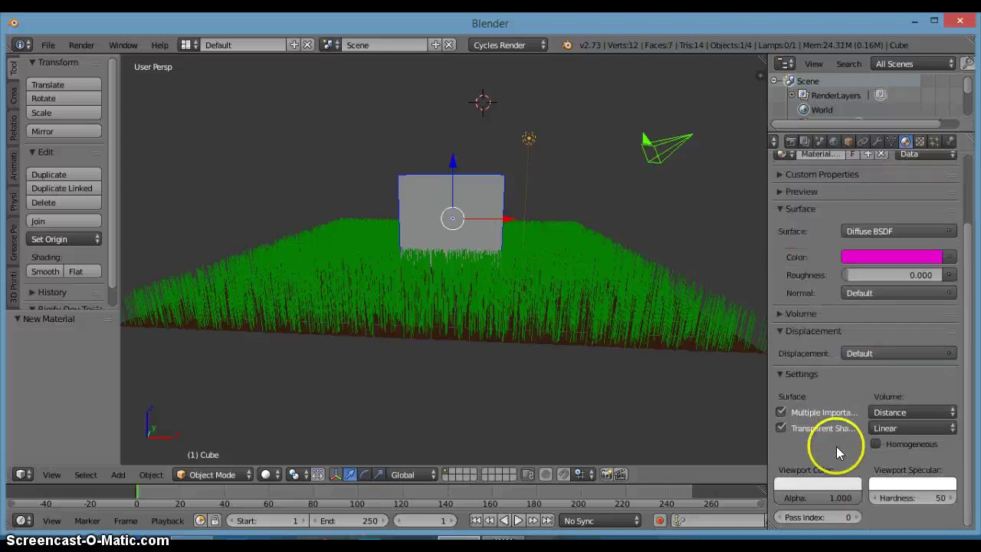
left_click(810, 483)
left_click_drag(839, 351, 831, 368)
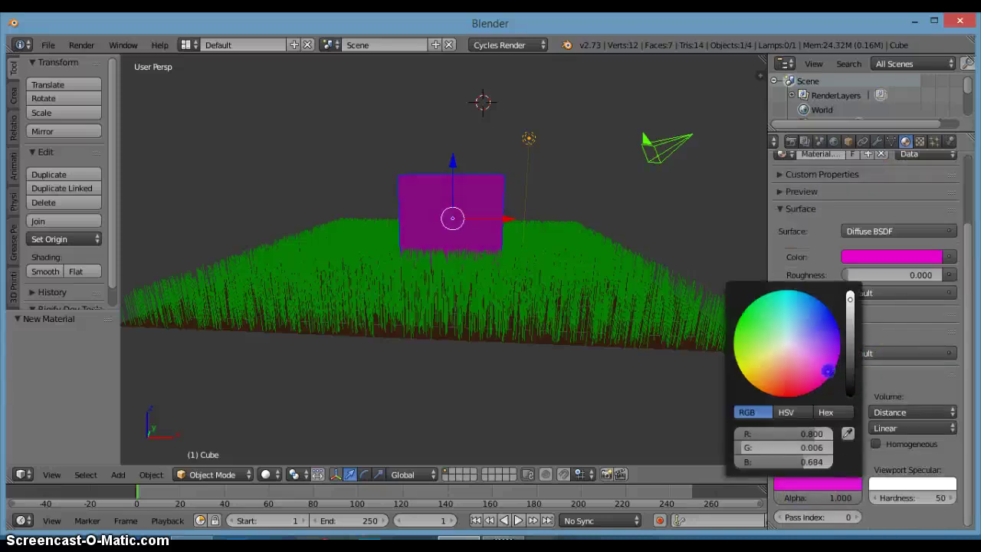
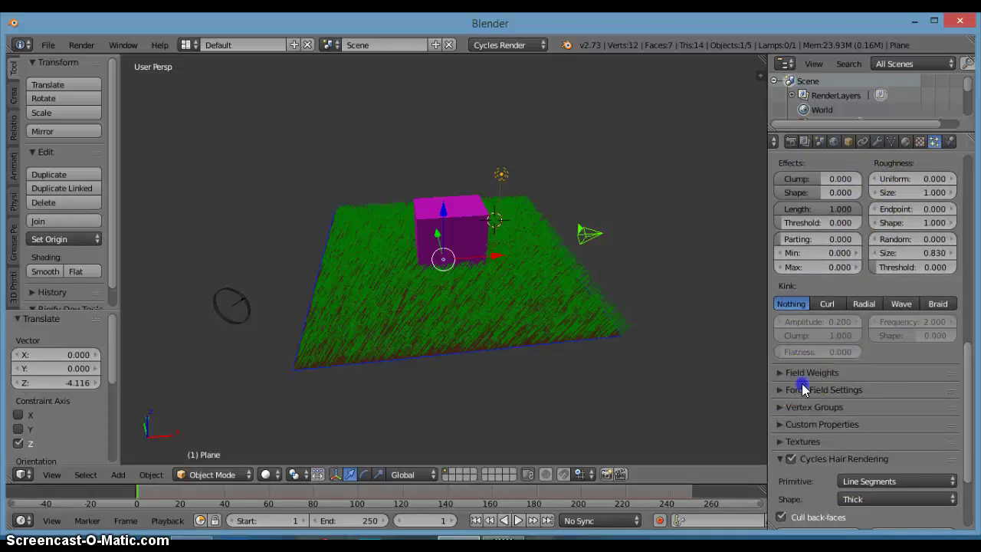
Expand the hair particles' field weights and lower the wind weight to about 0.404.
left_click(803, 390)
scroll(882, 326, "down", 3)
left_click(819, 305)
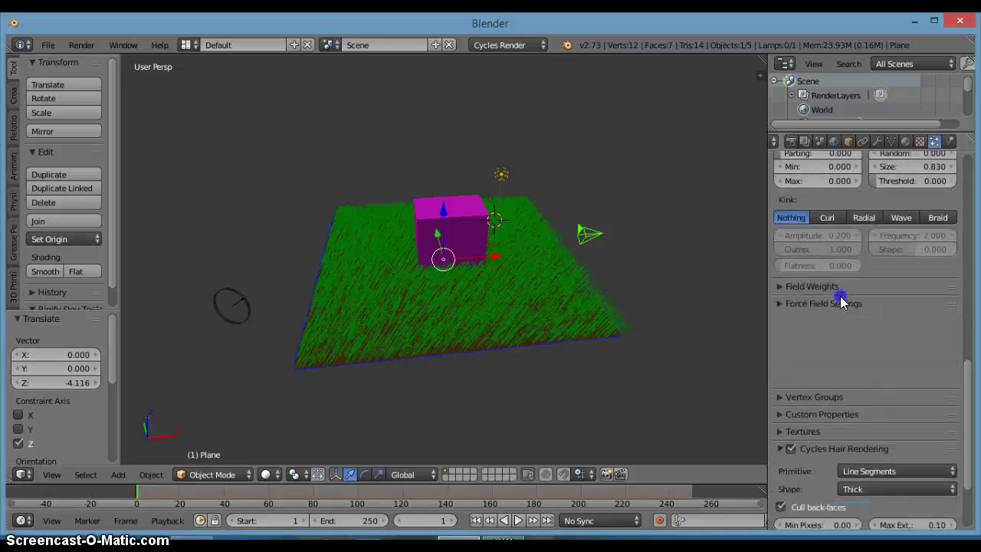
left_click(835, 286)
scroll(852, 285, "down", 2)
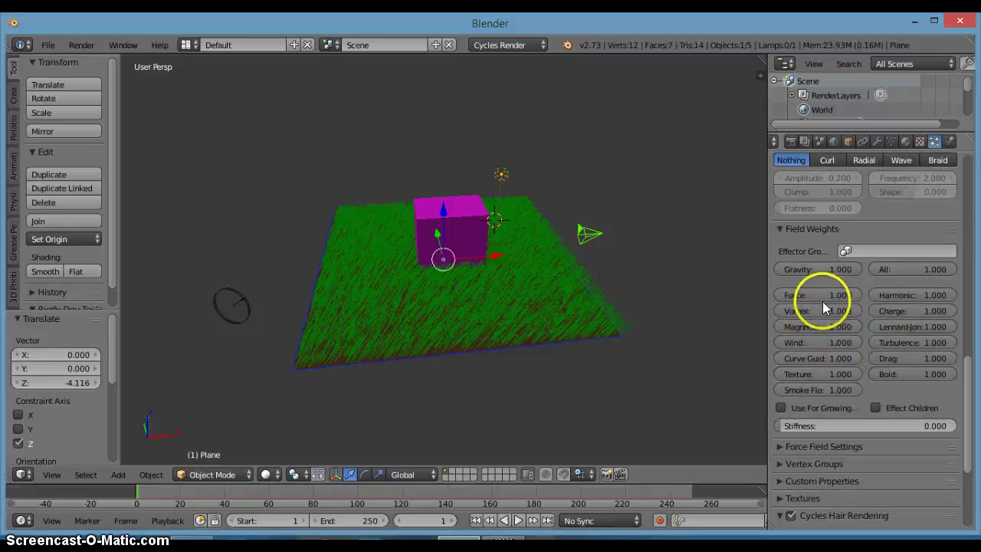
left_click_drag(821, 341, 758, 353)
middle_click_drag(526, 281, 517, 240)
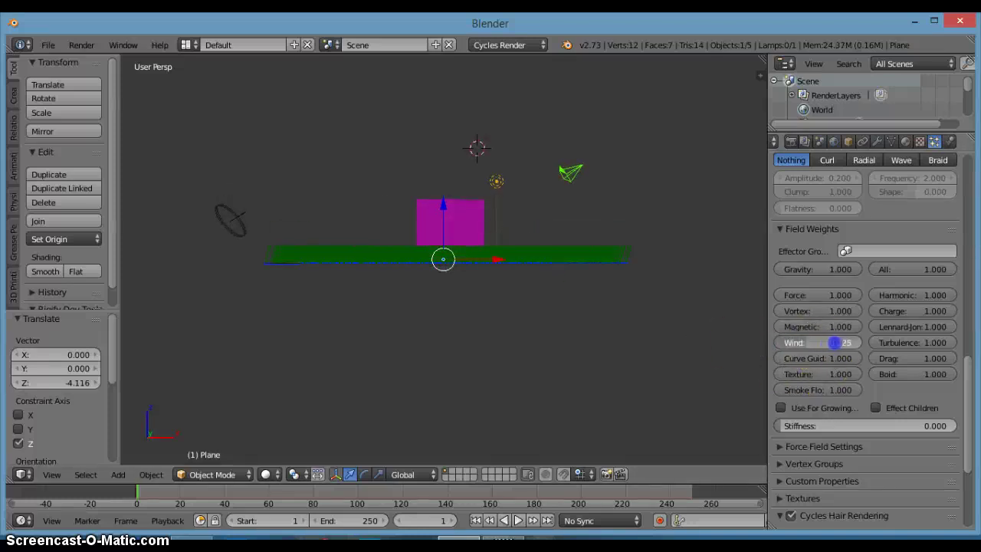
left_click_drag(842, 343, 846, 343)
middle_click_drag(557, 291, 562, 315)
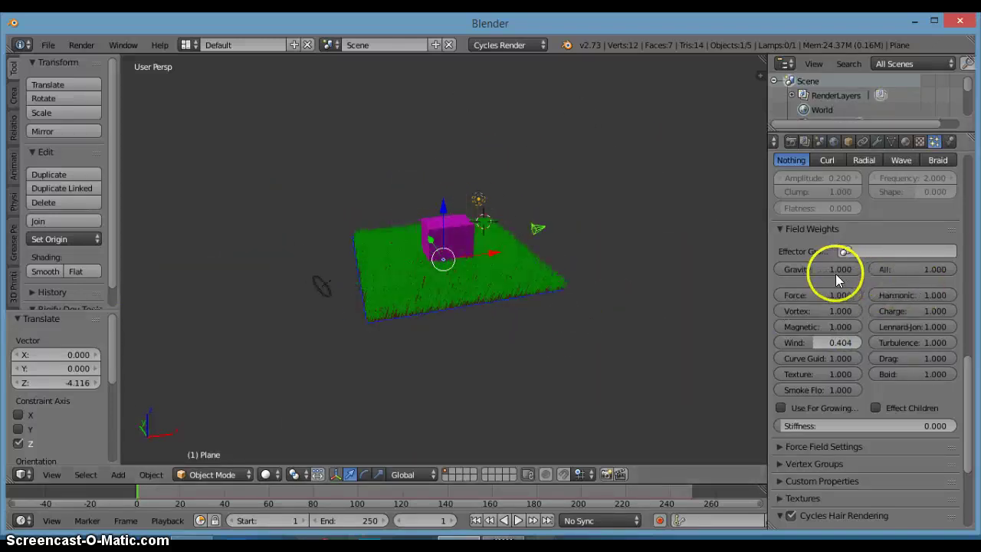
Try out the gravity weight and the Use For Growing Hair option, then restore both.
left_click_drag(835, 274, 790, 278)
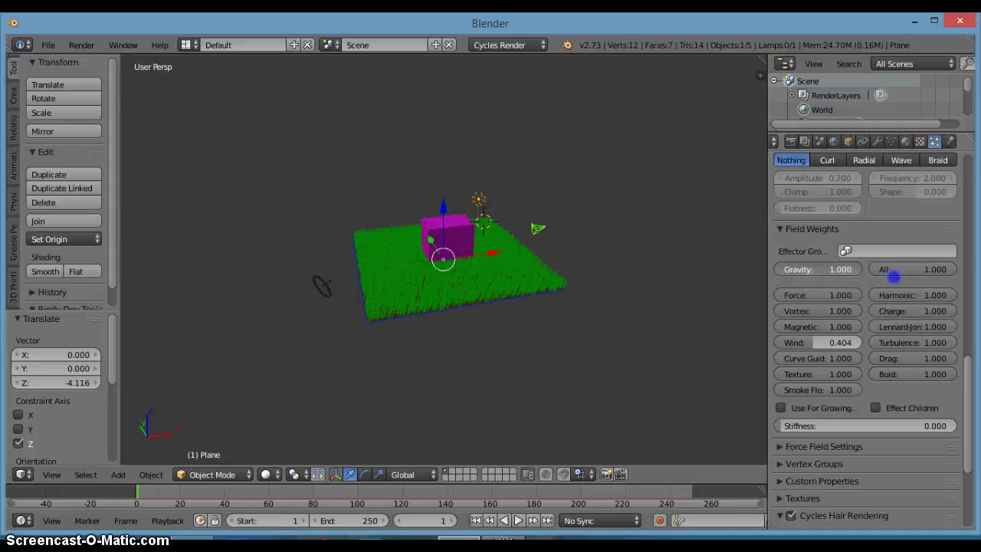
scroll(943, 296, "down", 4)
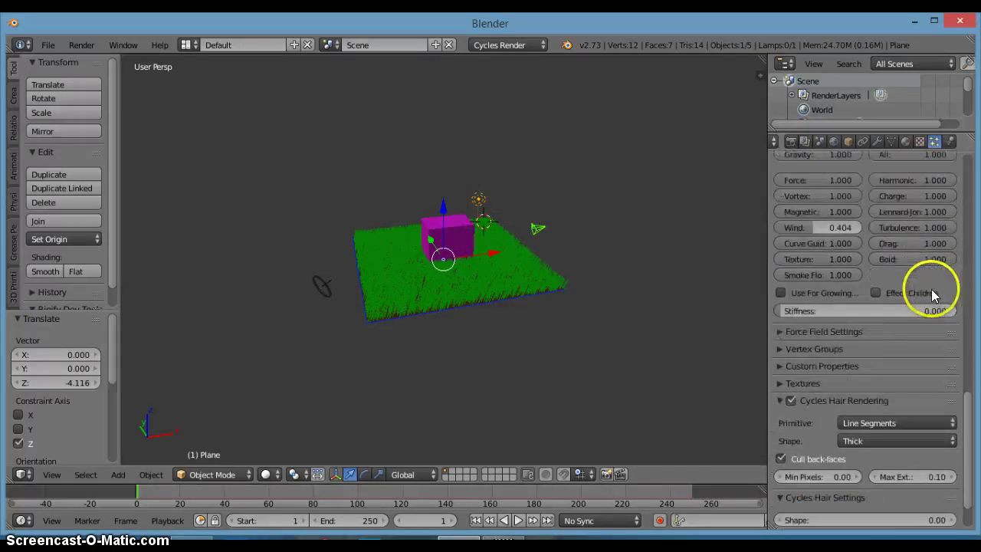
left_click(833, 292)
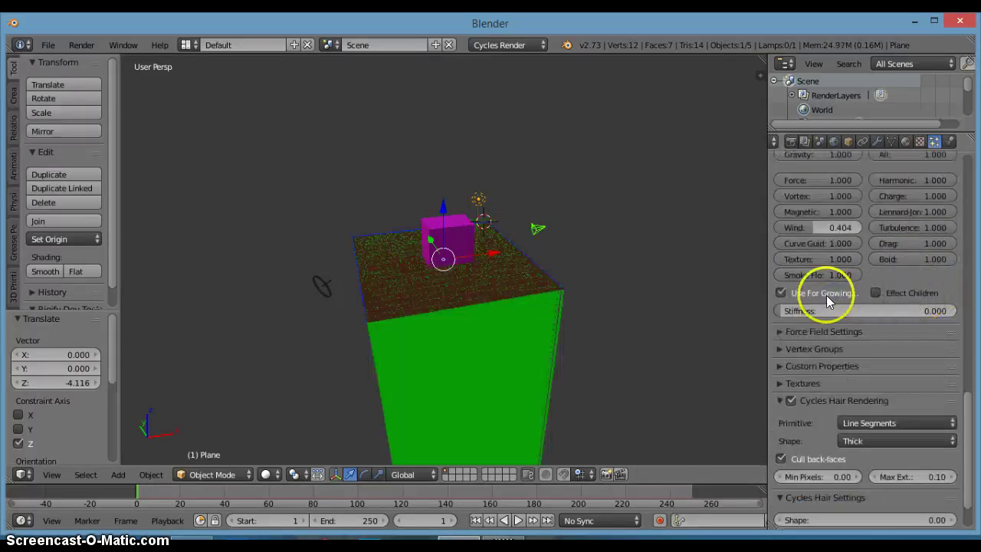
middle_click_drag(616, 237, 600, 288)
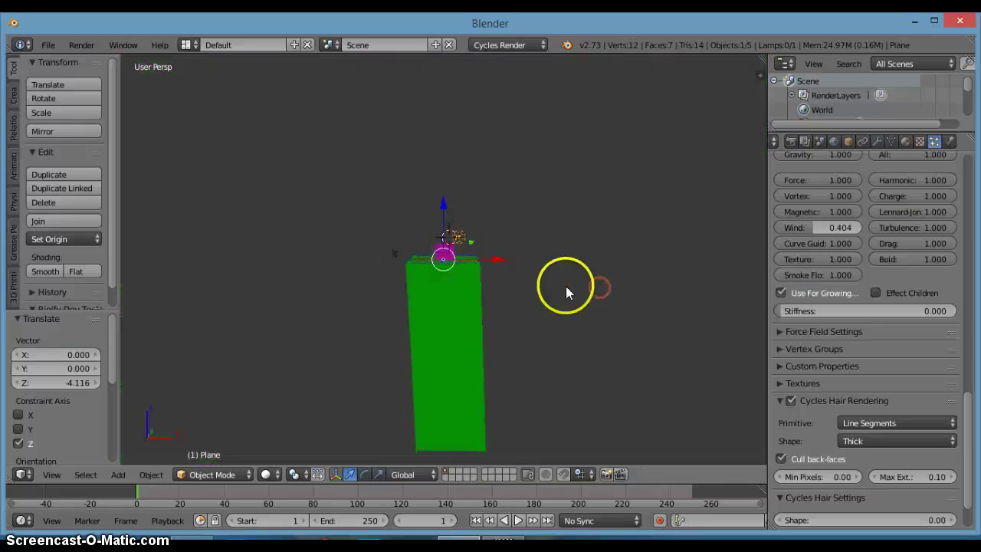
left_click(782, 293)
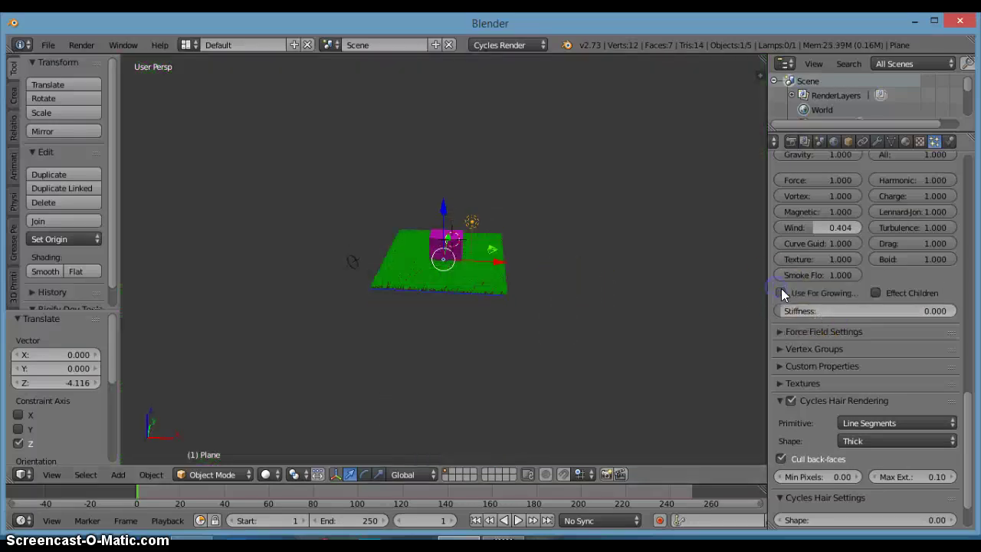
Enable Effect Children for the hair particles, inspect the grass, and collapse the field weights.
left_click(878, 293)
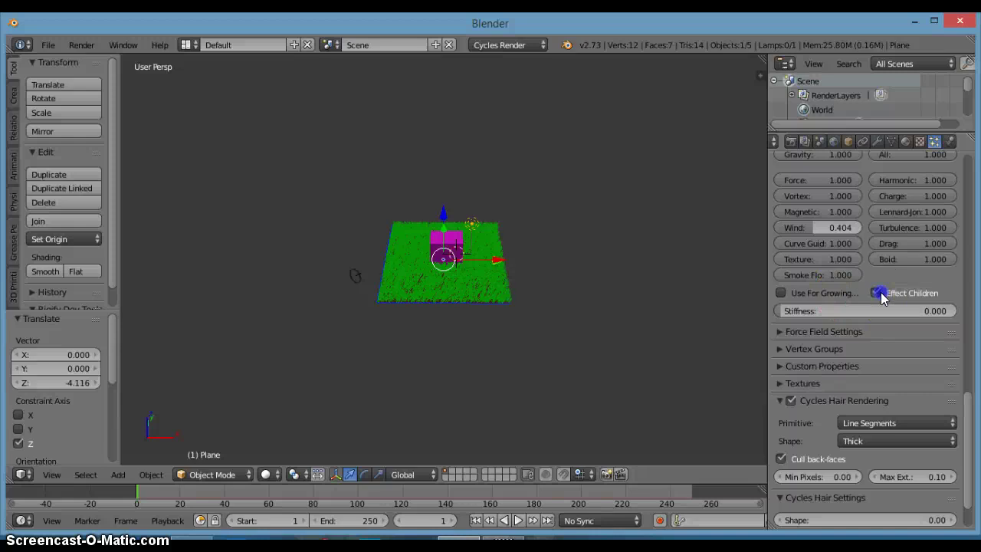
mouse_move(650, 278)
middle_mouse_down()
mouse_move(651, 230)
mouse_move(652, 275)
middle_mouse_up()
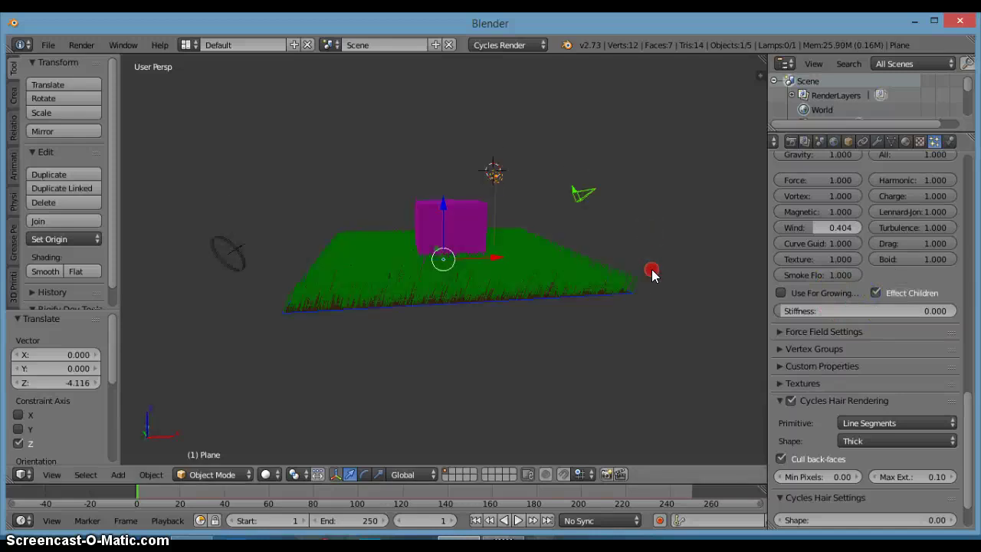
middle_click_drag(553, 341, 545, 363)
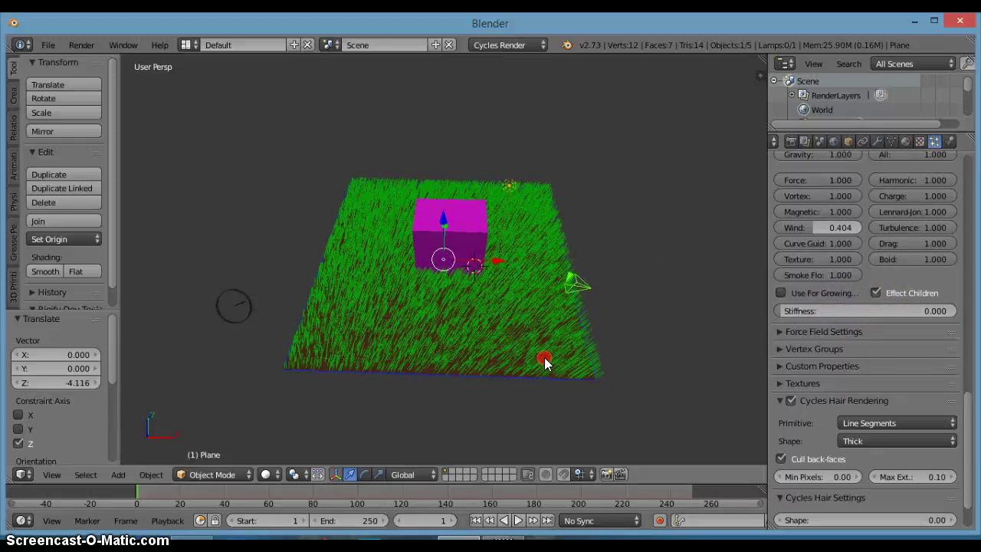
scroll(887, 280, "up", 3)
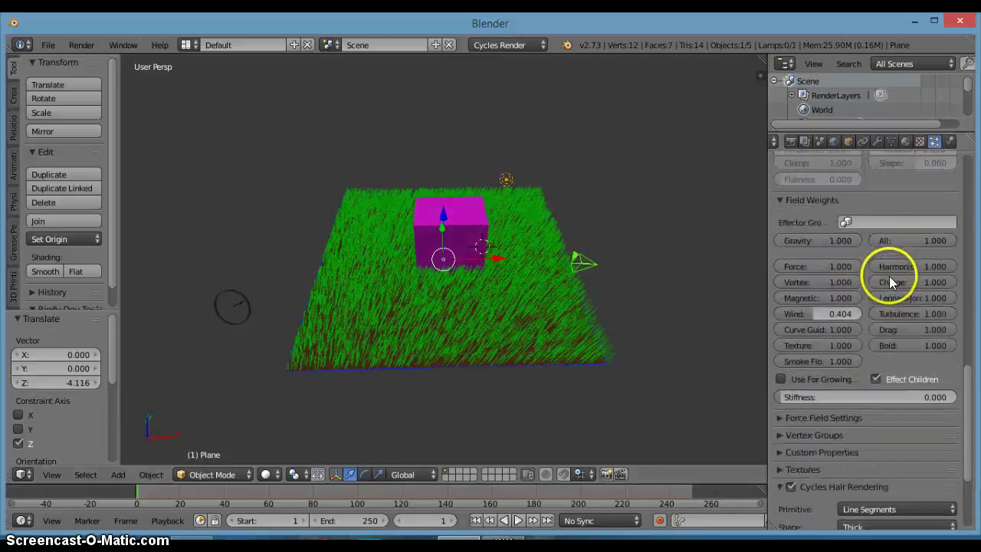
scroll(890, 282, "up", 3)
left_click(795, 287)
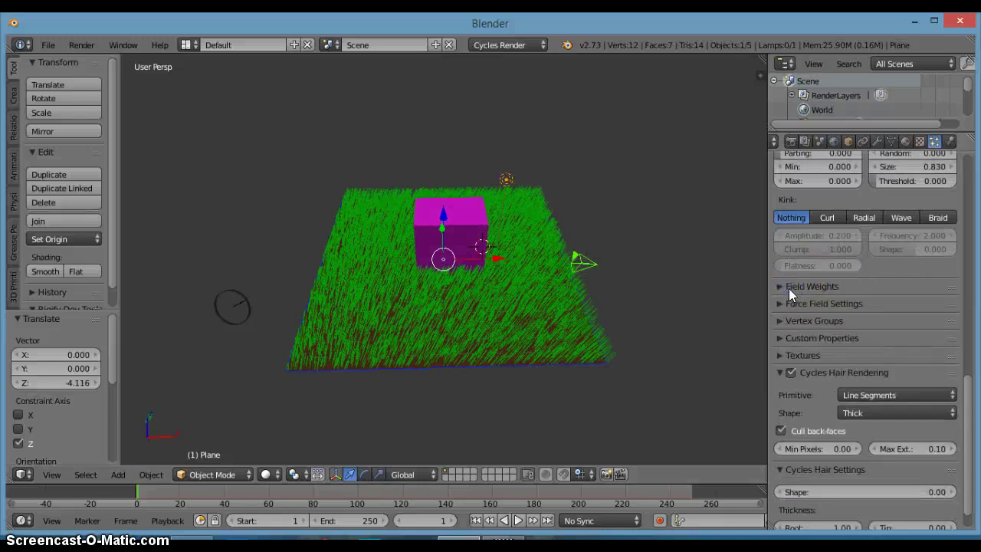
Select the wind field and try the Cone and Plain Axes displays for its empty, ending on Single Arrow.
right_click(246, 312)
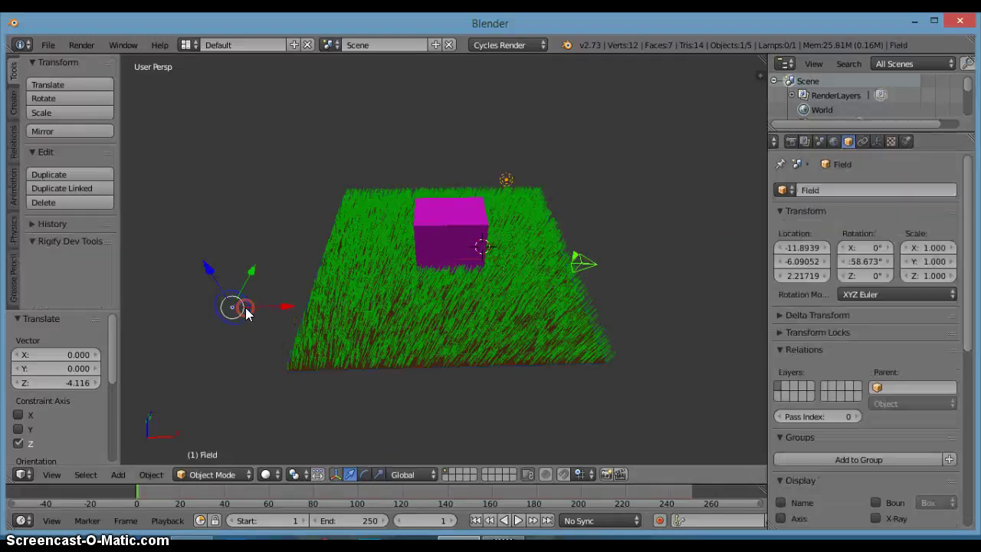
middle_click_drag(247, 311, 253, 337)
left_click(876, 141)
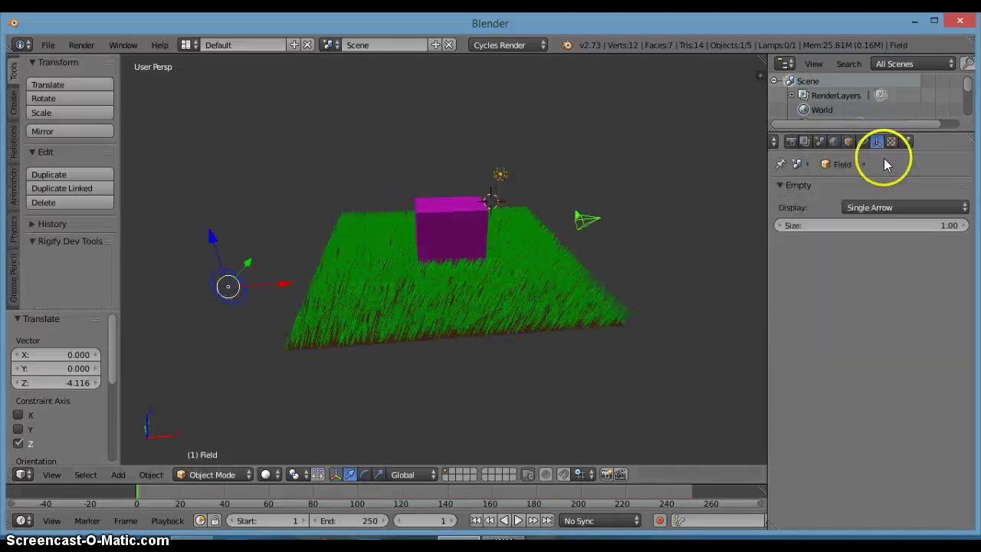
left_click(886, 205)
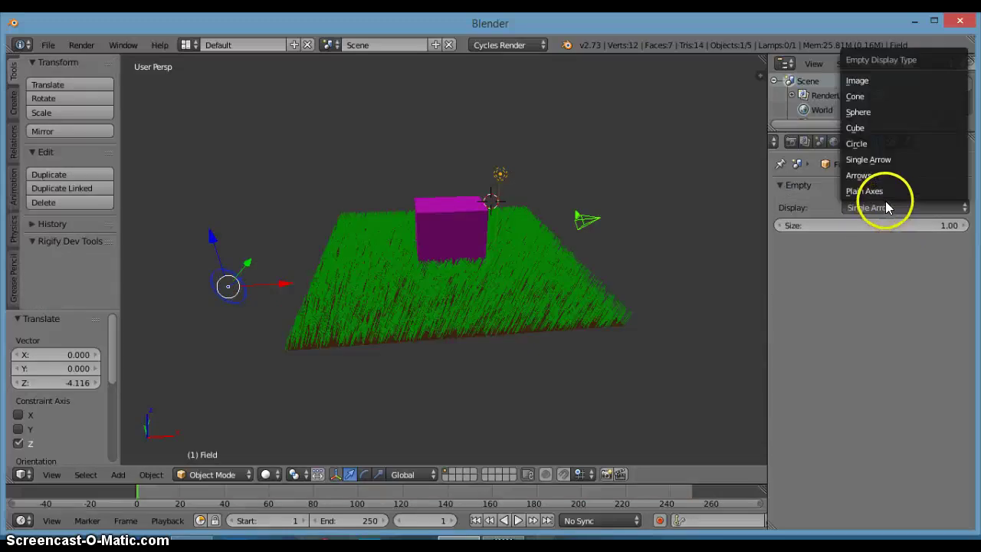
left_click(892, 95)
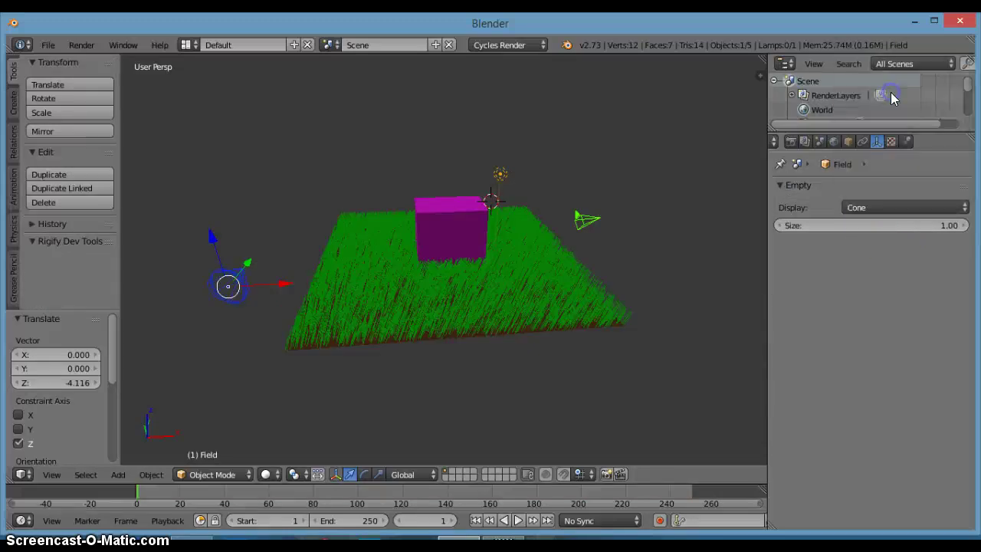
left_click(871, 207)
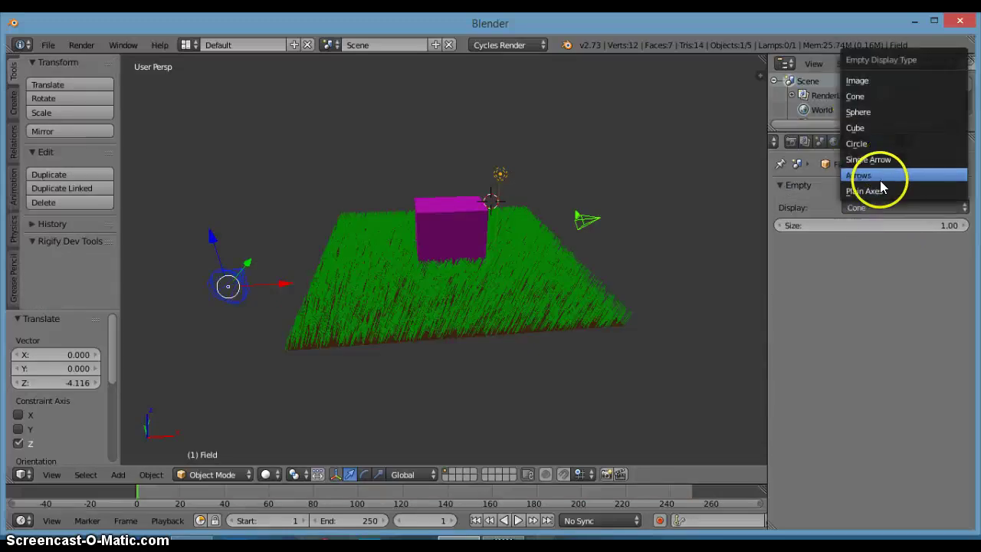
left_click(881, 191)
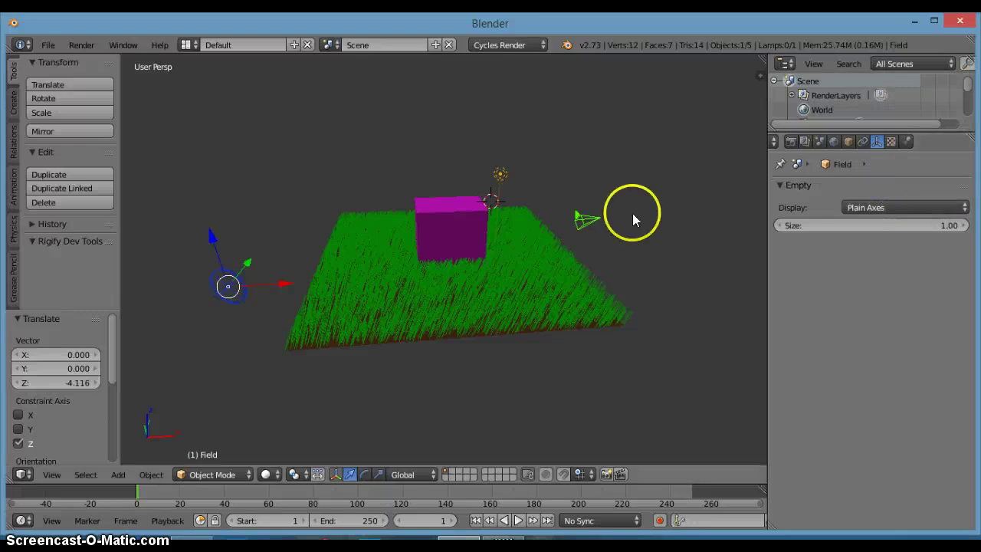
middle_click_drag(633, 214, 628, 181)
left_click(869, 207)
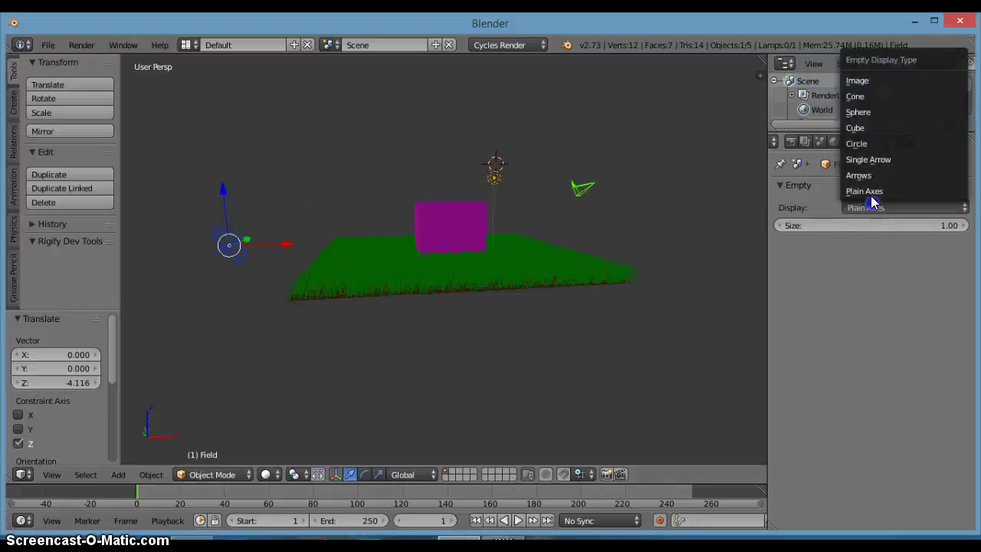
left_click(872, 160)
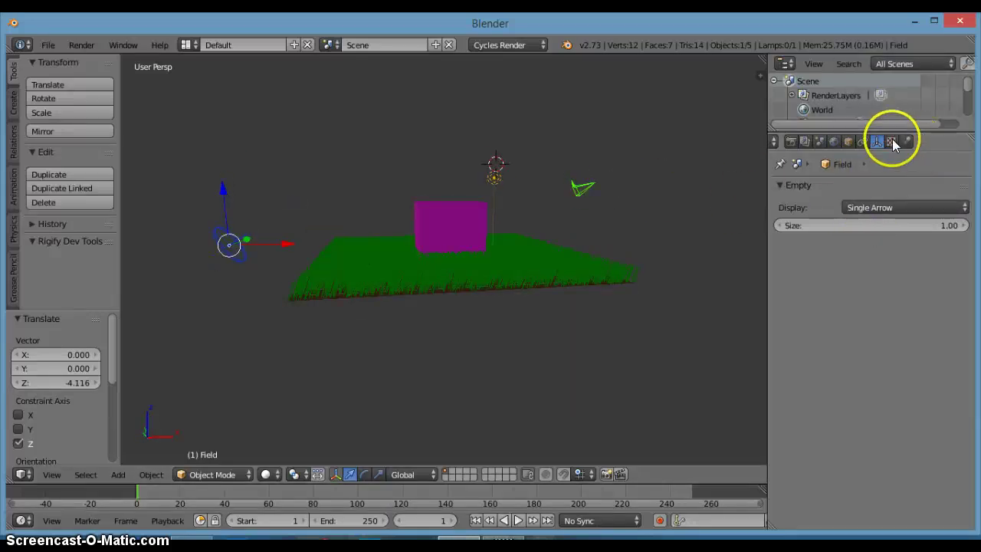
Set the wind force field's strength to 0.100.
middle_click_drag(443, 289, 462, 253)
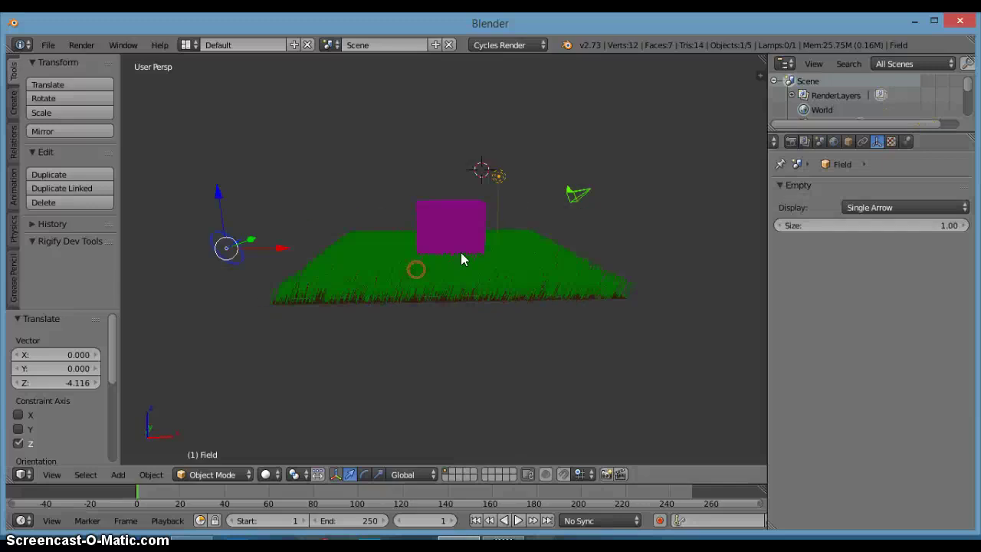
left_click(892, 142)
left_click(907, 142)
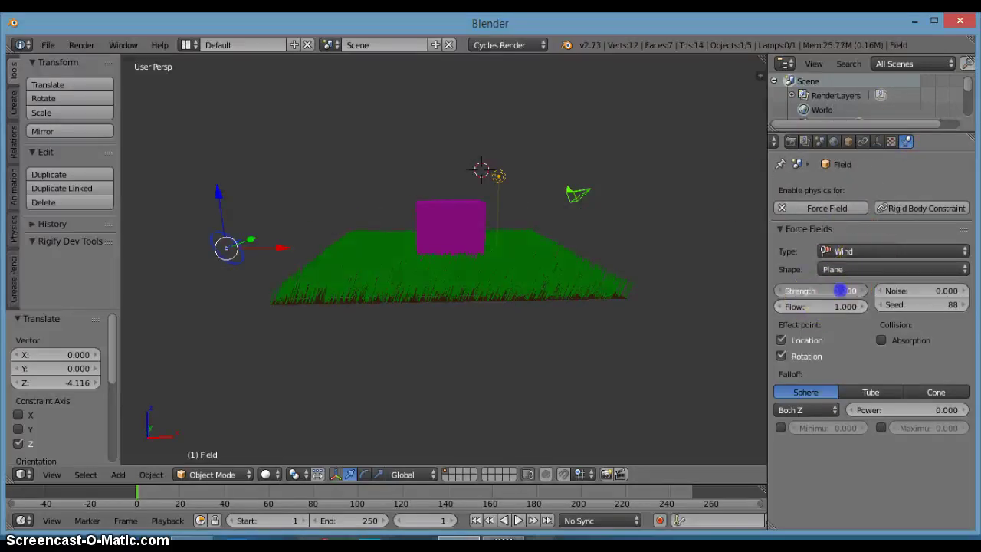
mouse_move(842, 290)
left_mouse_down()
mouse_move(852, 291)
mouse_move(802, 292)
mouse_move(833, 294)
left_mouse_up()
middle_click_drag(580, 252, 580, 292)
left_click_drag(833, 302, 839, 291)
middle_click_drag(614, 285, 617, 256)
Rotate the wind field about 43° in the front orthographic view so it blows toward the grass.
key("KP_1")
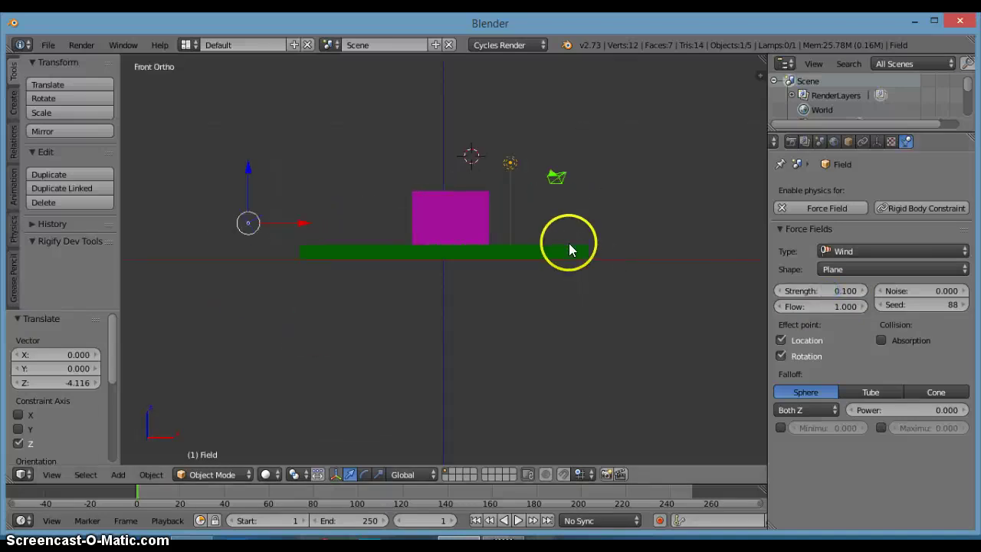
scroll(569, 244, "up", 3)
middle_click_drag(561, 218, 696, 236, "shift")
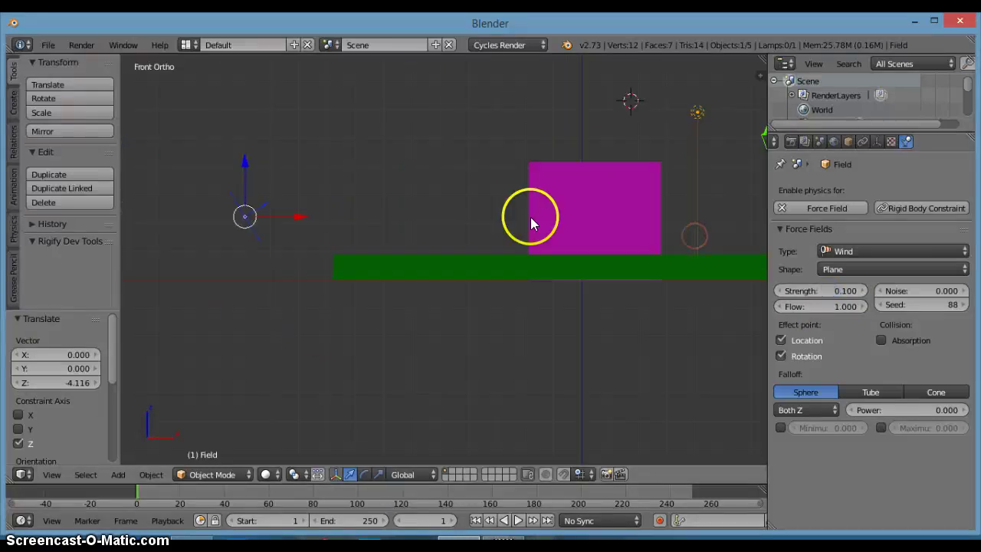
key("r")
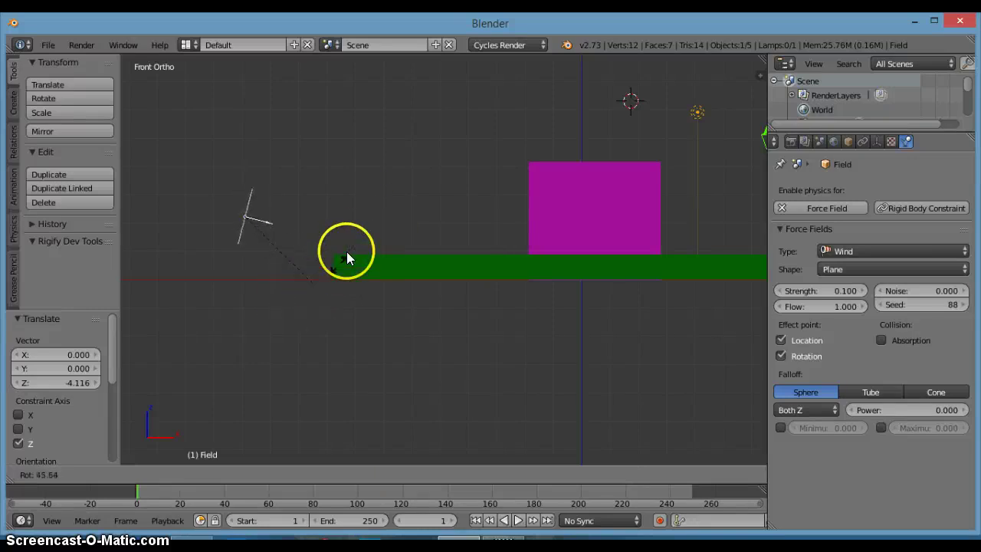
left_click(321, 281)
Move the wind field about 1.82 units along X toward the plane and lower it about 0.94 units along Z.
key("g")
key("x")
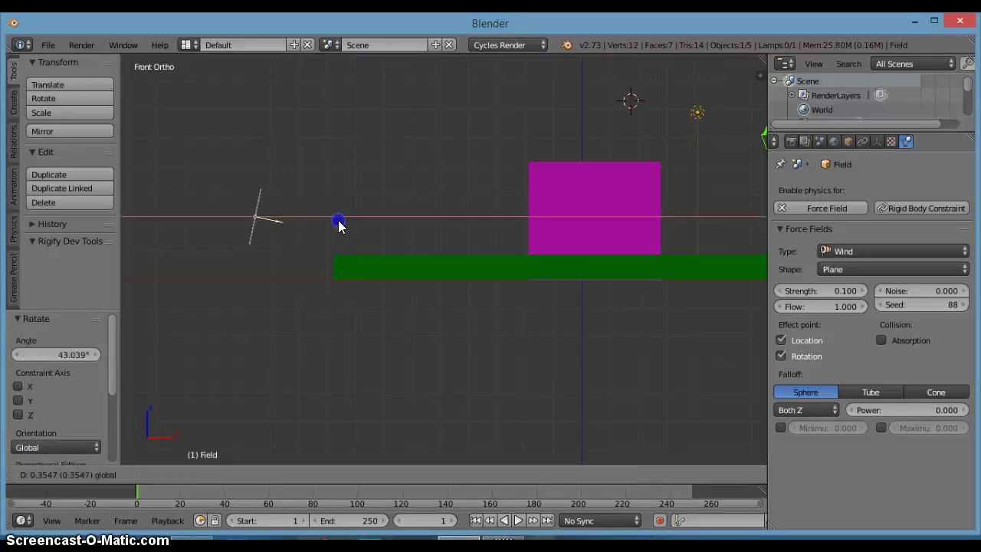
left_click(352, 226)
key("g")
key("z")
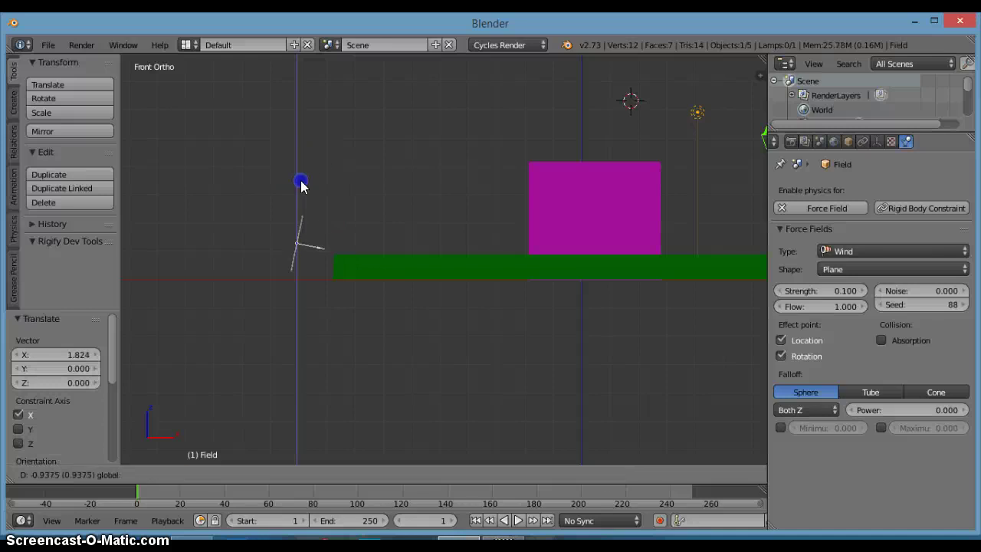
left_click(301, 186)
scroll(382, 210, "down", 2)
Turn on automatic keyframing, then move the wind field about 12.67 units along Y and rotate it about 22.8°.
left_click(659, 523)
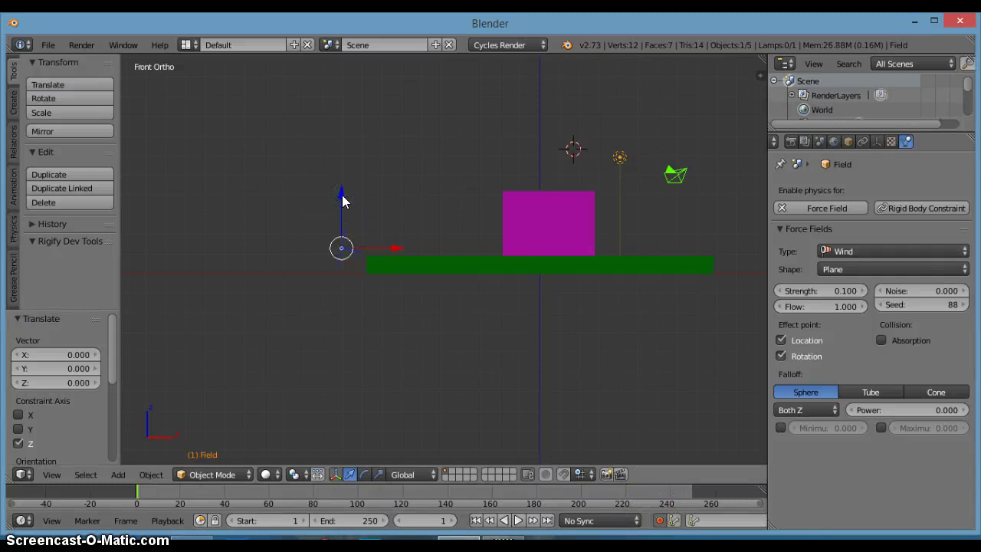
middle_click_drag(401, 250, 417, 298)
scroll(417, 297, "down", 1)
middle_click_drag(473, 340, 545, 345)
scroll(545, 345, "down", 2)
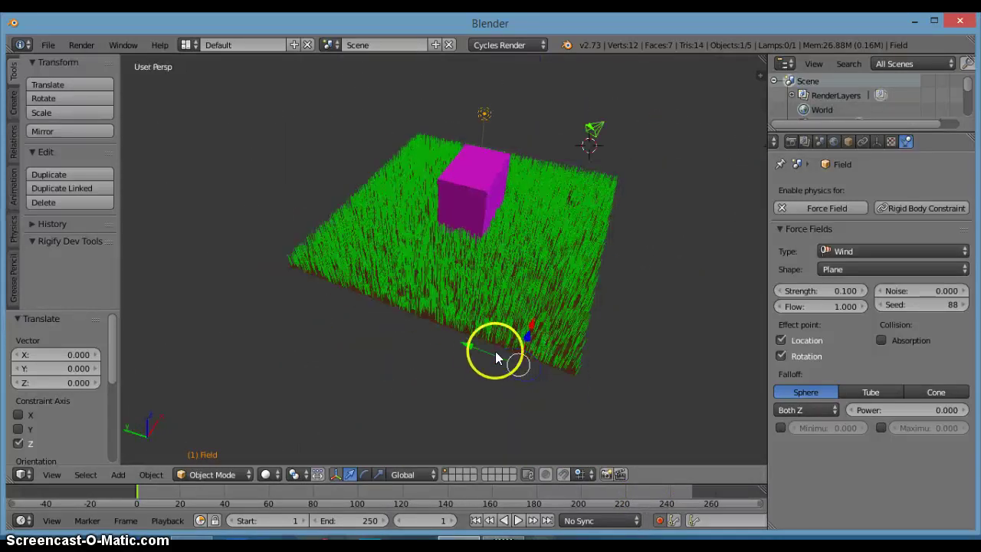
key("r")
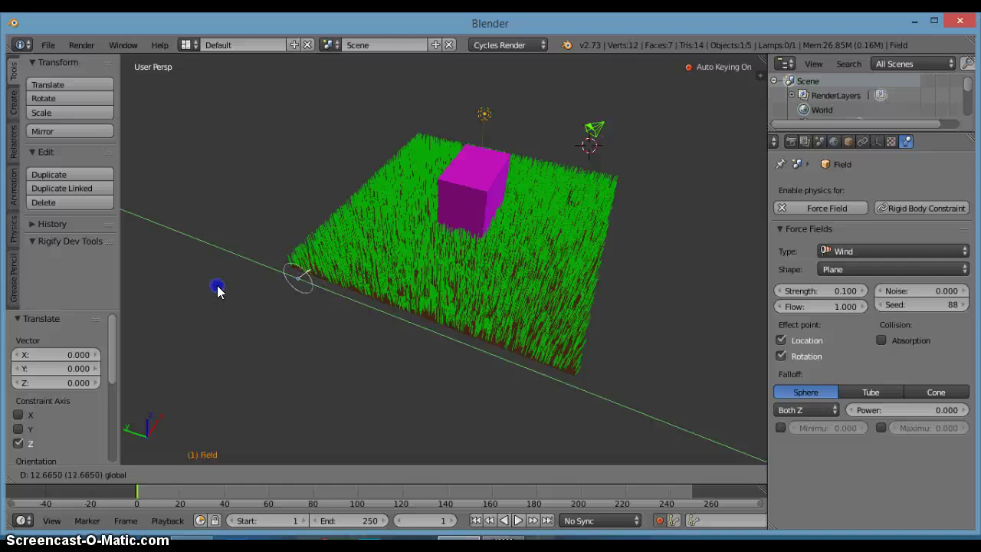
left_click(215, 283)
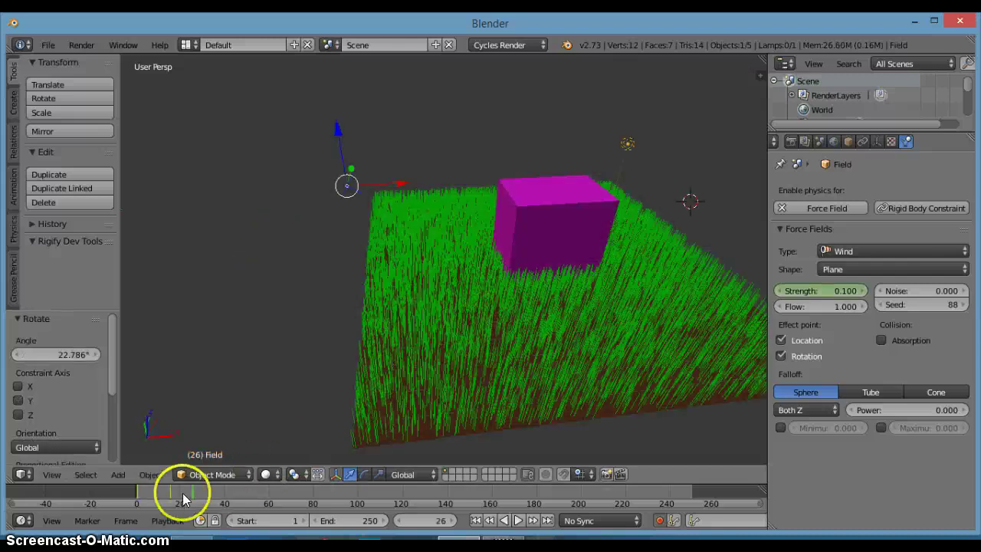
At frame 26, raise the wind field along Z and move it about 3.3 units along X.
middle_click_drag(380, 328, 658, 318)
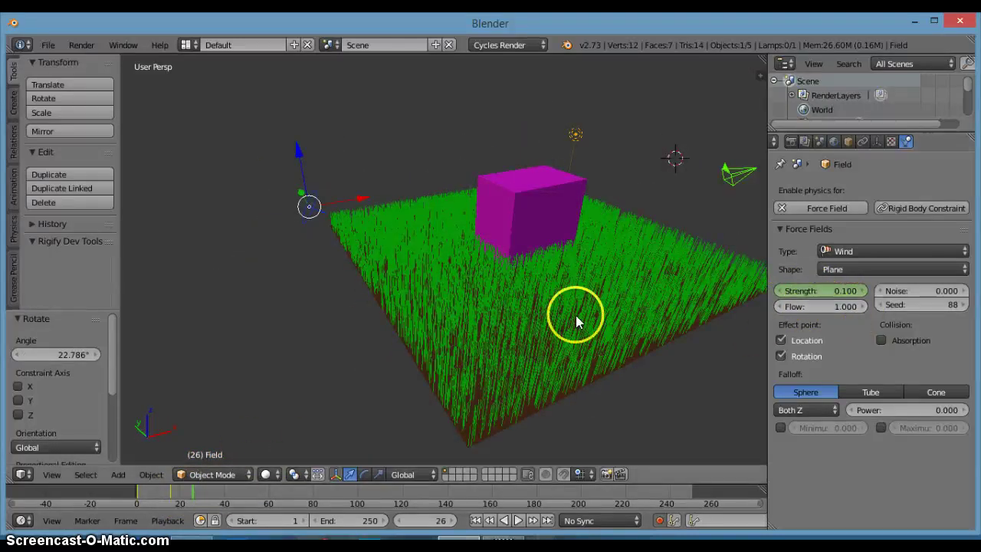
middle_click_drag(575, 322, 598, 277)
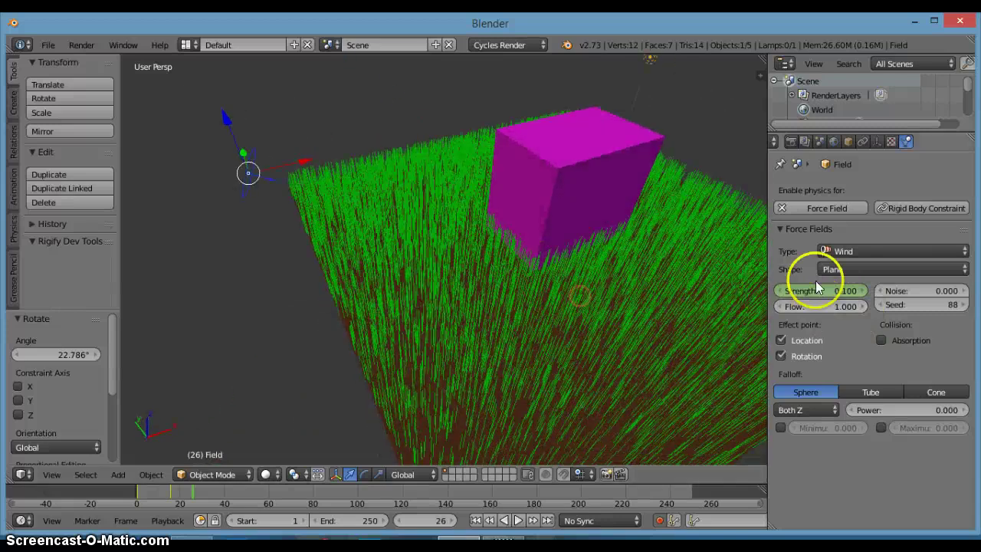
middle_click_drag(522, 285, 427, 236)
middle_click_drag(274, 219, 330, 261)
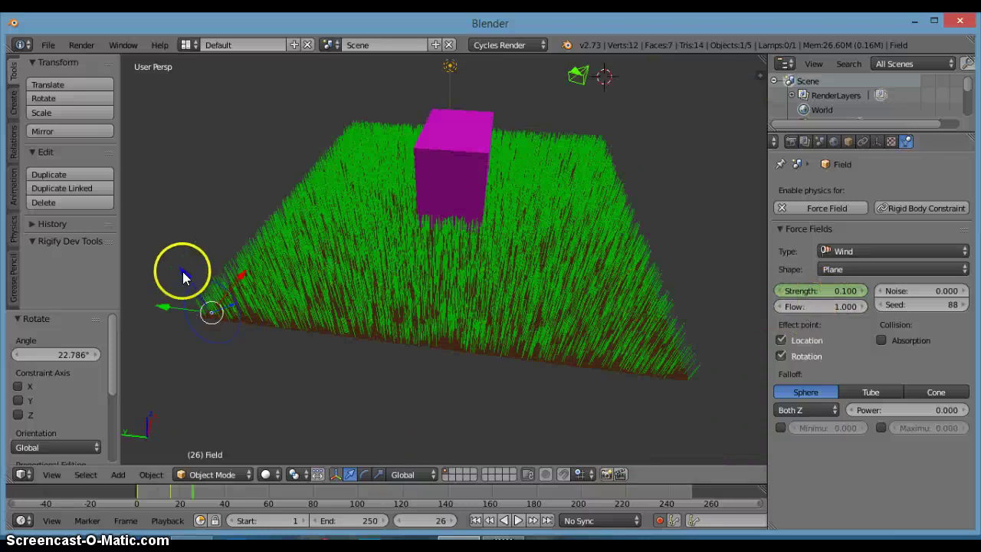
left_click_drag(184, 274, 188, 214)
middle_click_drag(284, 230, 620, 232)
scroll(467, 209, "down", 1)
left_click_drag(561, 227, 436, 237)
middle_click_drag(436, 237, 552, 291)
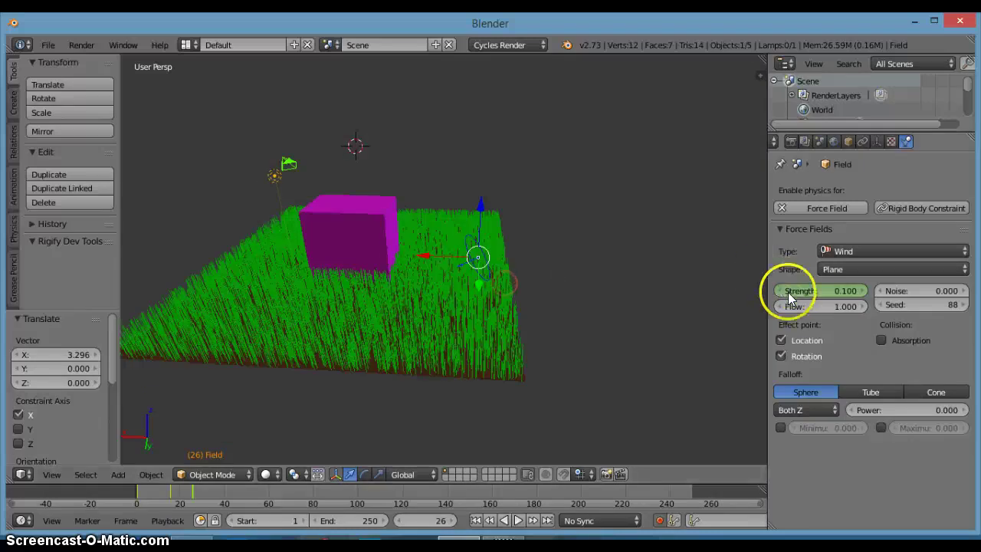
Set the wind strength to 1.000 at frame 26 and keyframe it.
right_click(803, 291)
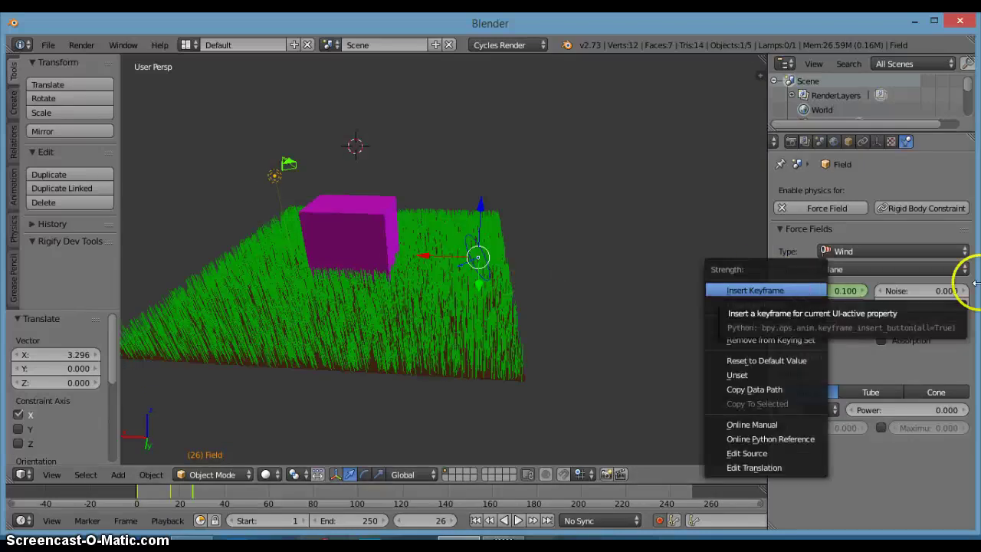
left_click_drag(811, 294, 826, 291)
right_click(813, 291)
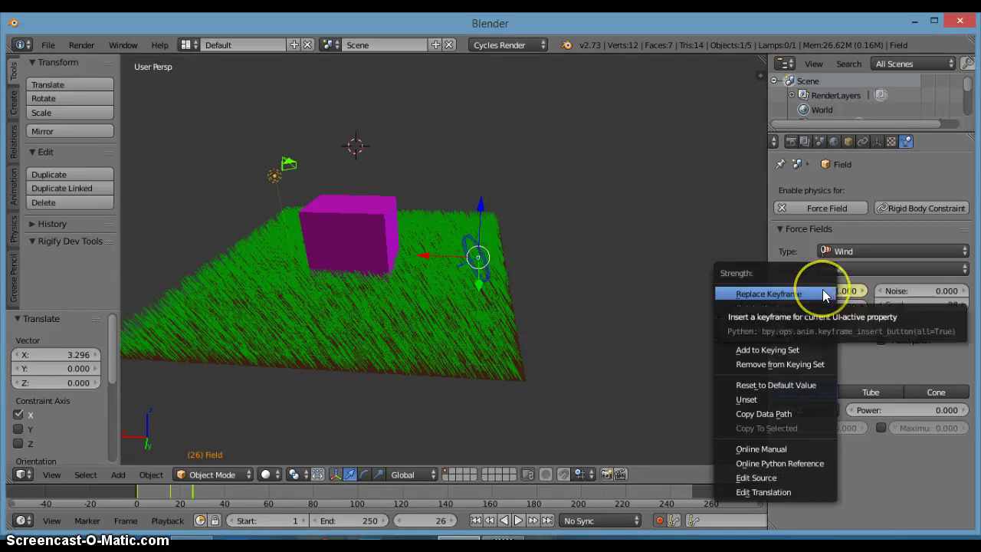
left_click(824, 297)
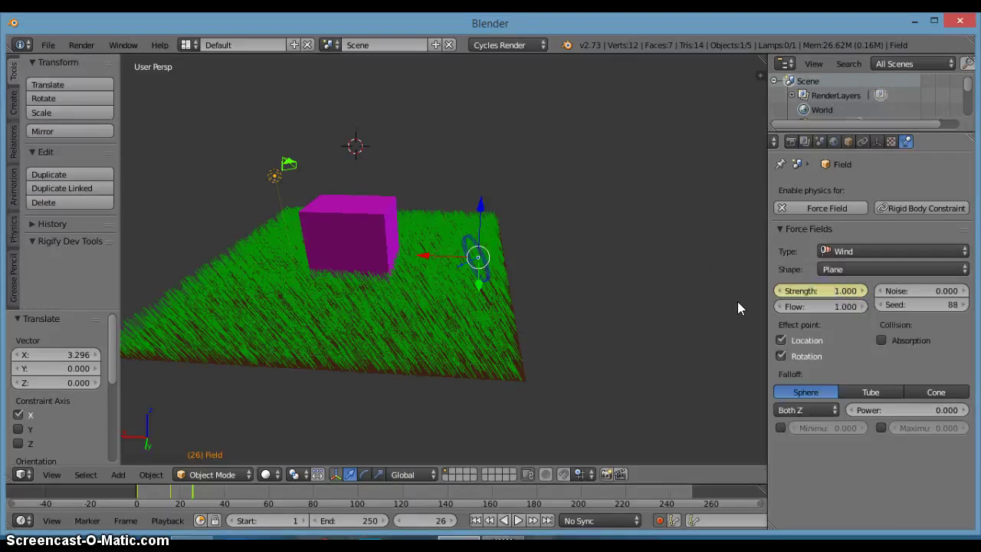
Move the wind field about -12.76 units along Y, -1.43 along Z and 4.28 along X.
middle_click_drag(530, 298, 473, 297)
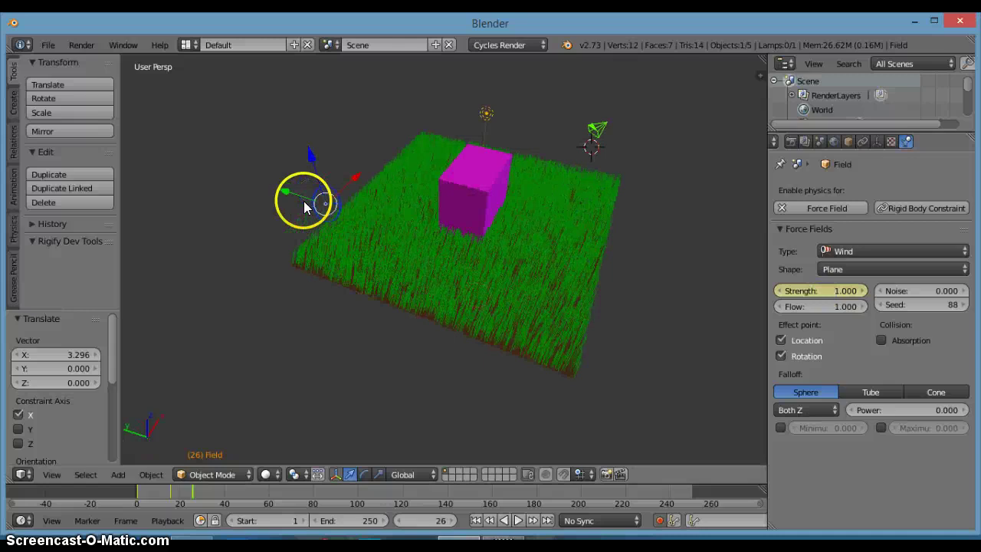
left_click_drag(305, 203, 640, 309)
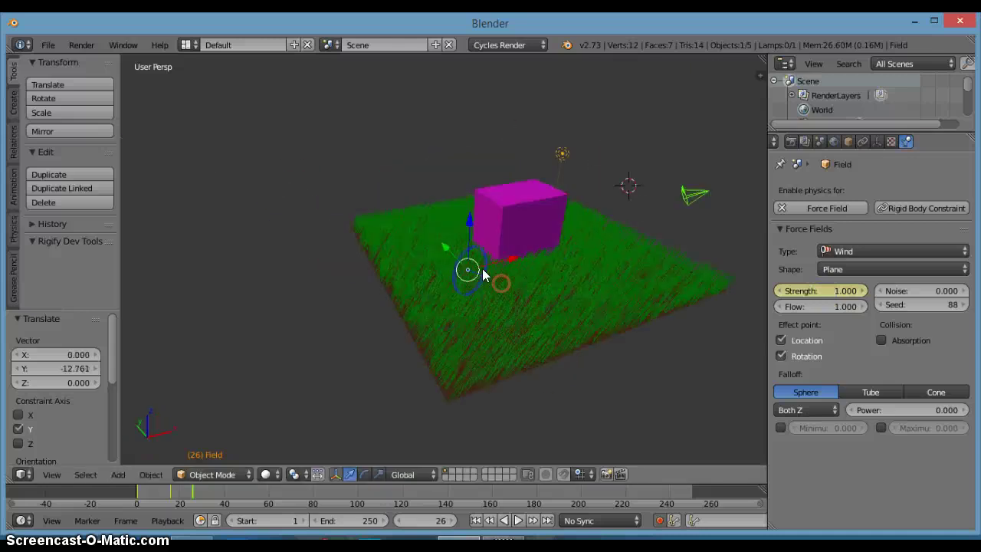
left_click_drag(486, 272, 567, 322)
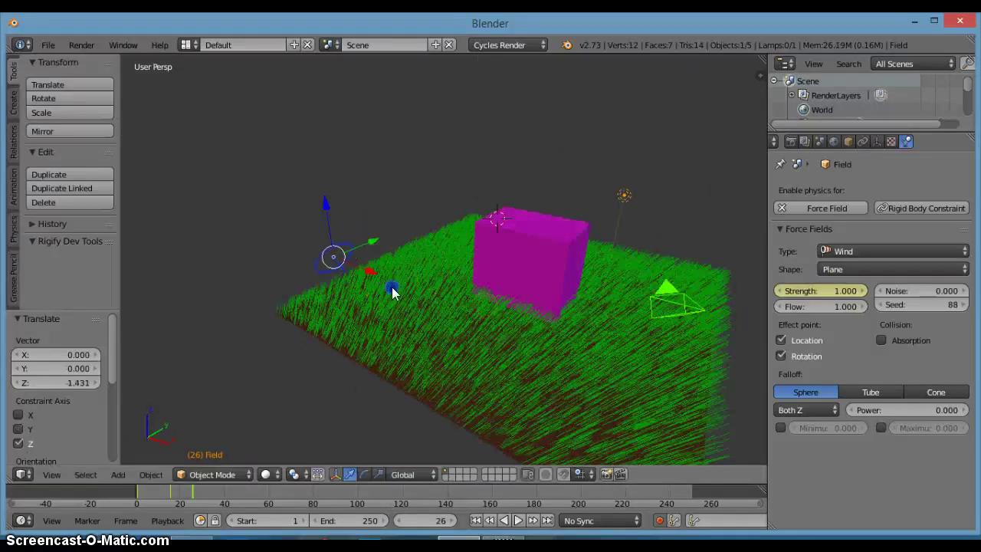
left_click_drag(394, 286, 431, 333)
left_click(431, 333)
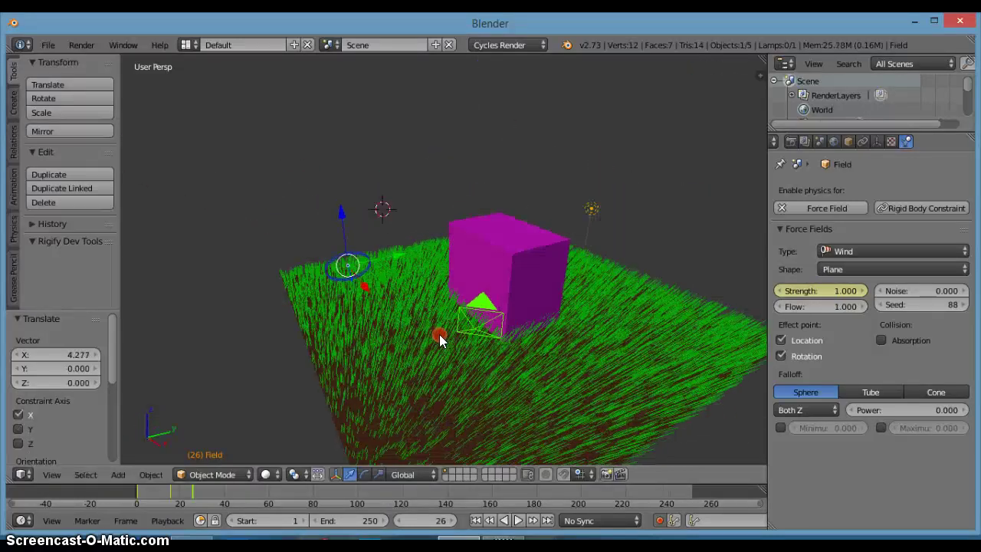
middle_click_drag(438, 337, 370, 329)
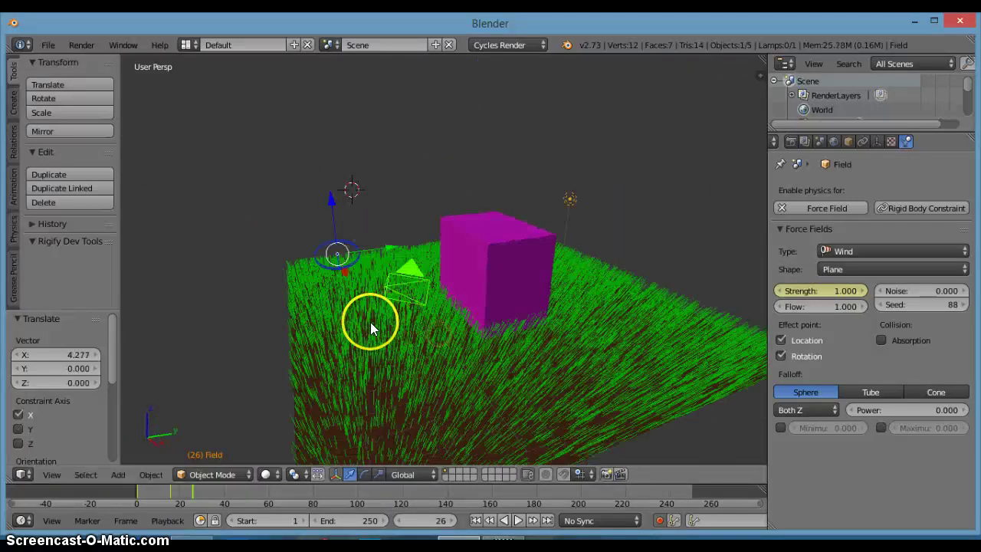
Rotate the wind field about -65.9° in the right orthographic view and replace the strength keyframe at frame 26.
key("KP_3")
key("r")
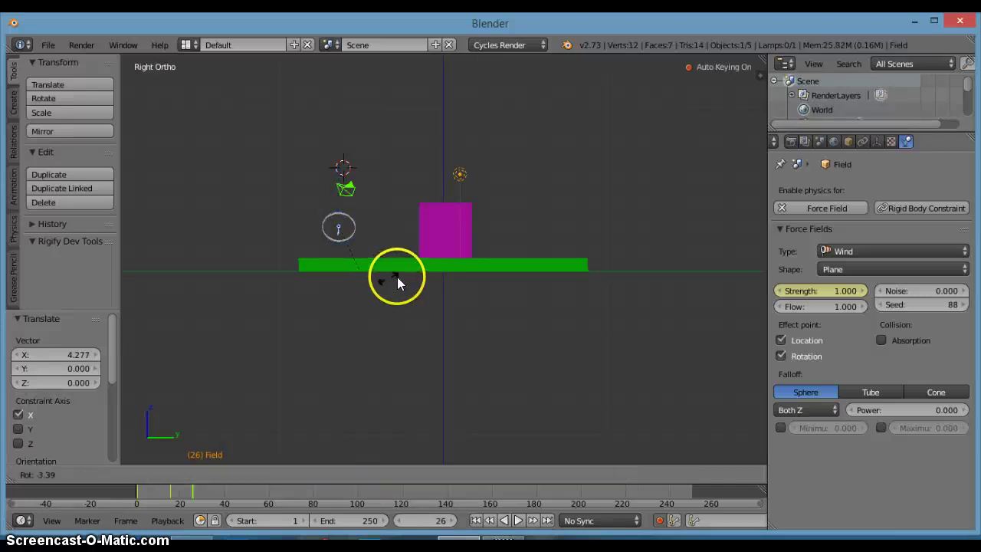
left_click(651, 231)
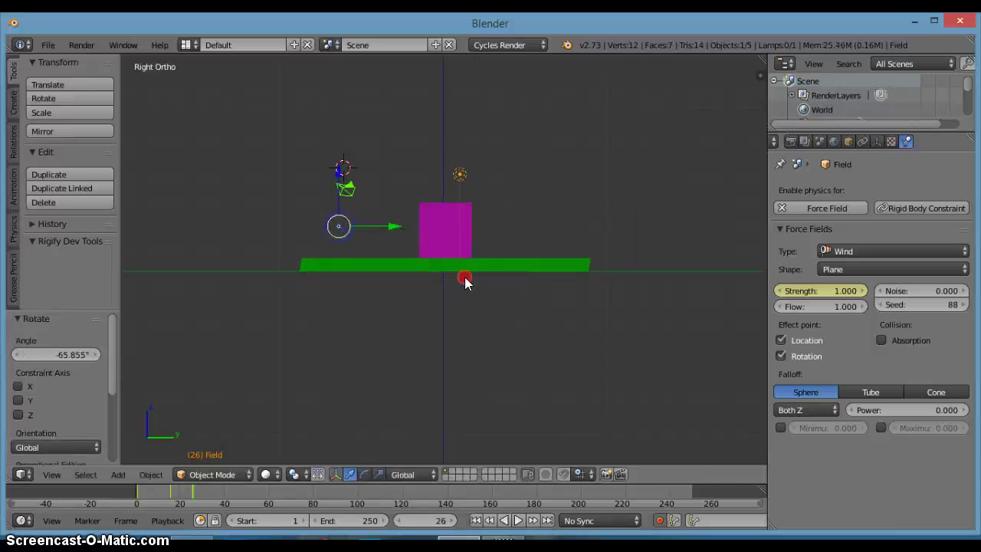
middle_click_drag(465, 277, 516, 296)
middle_click_drag(619, 315, 662, 306)
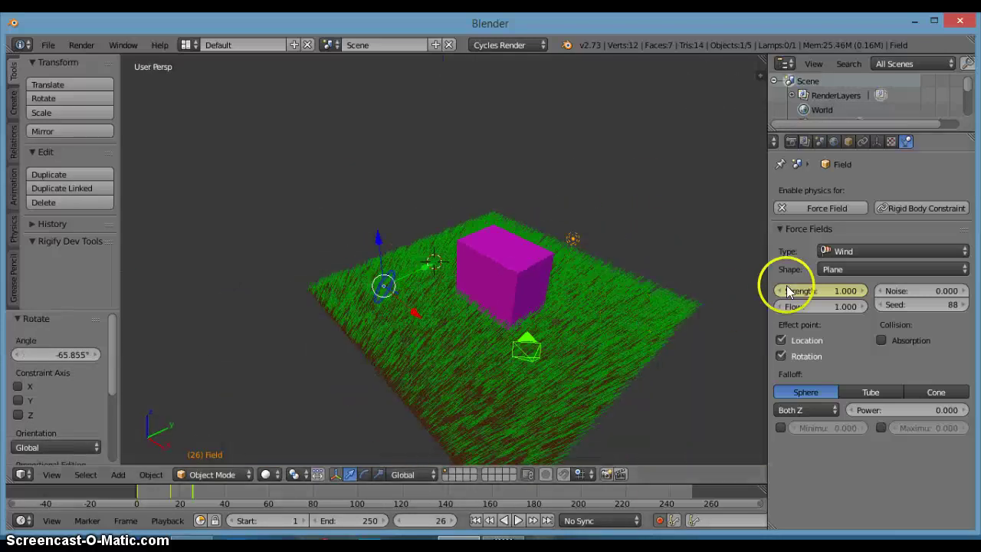
right_click(810, 292)
left_click(813, 291)
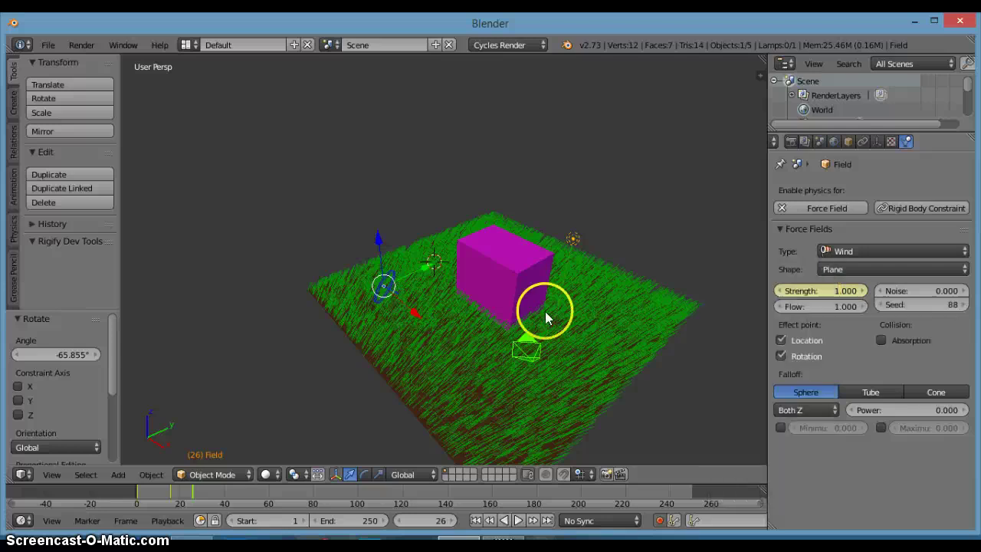
Scrub the timeline beyond frame 26 to frame 58 and examine the grass around the cube from several angles.
left_click(211, 499)
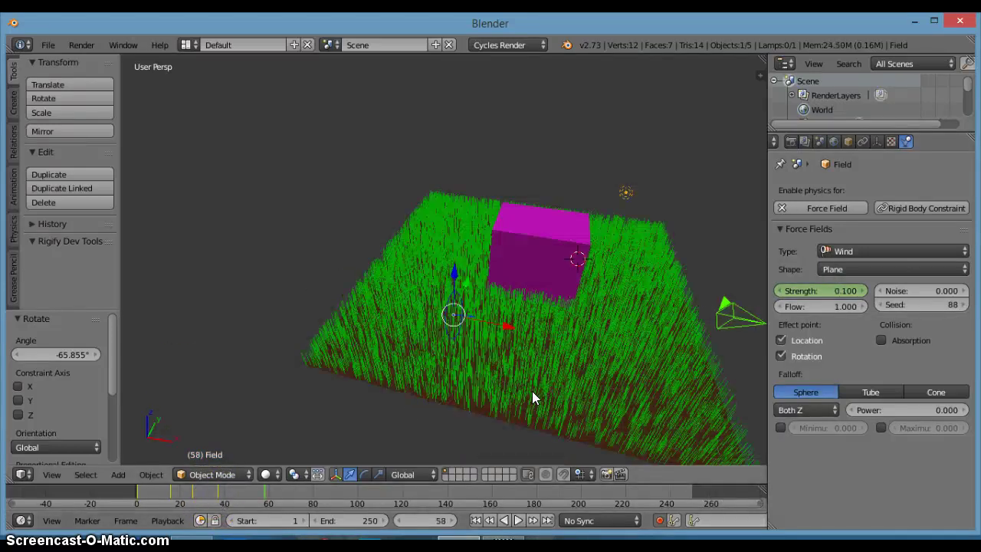
scroll(529, 369, "up", 1)
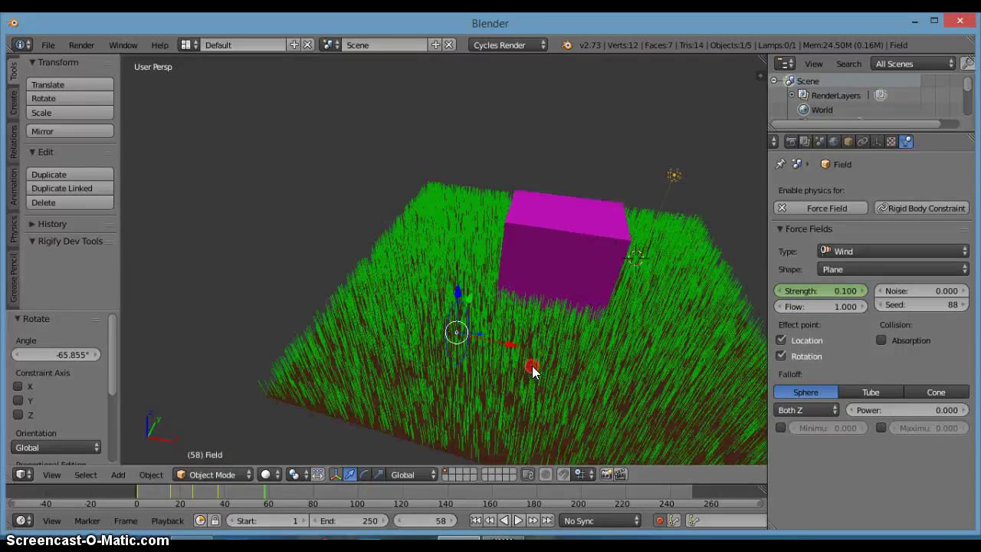
middle_click_drag(530, 369, 499, 342)
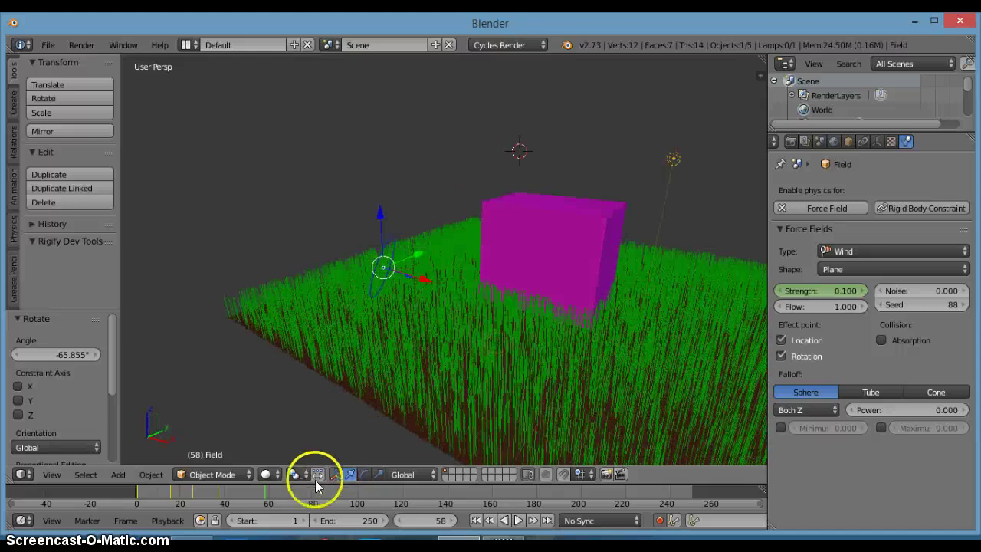
middle_click_drag(423, 366, 407, 344)
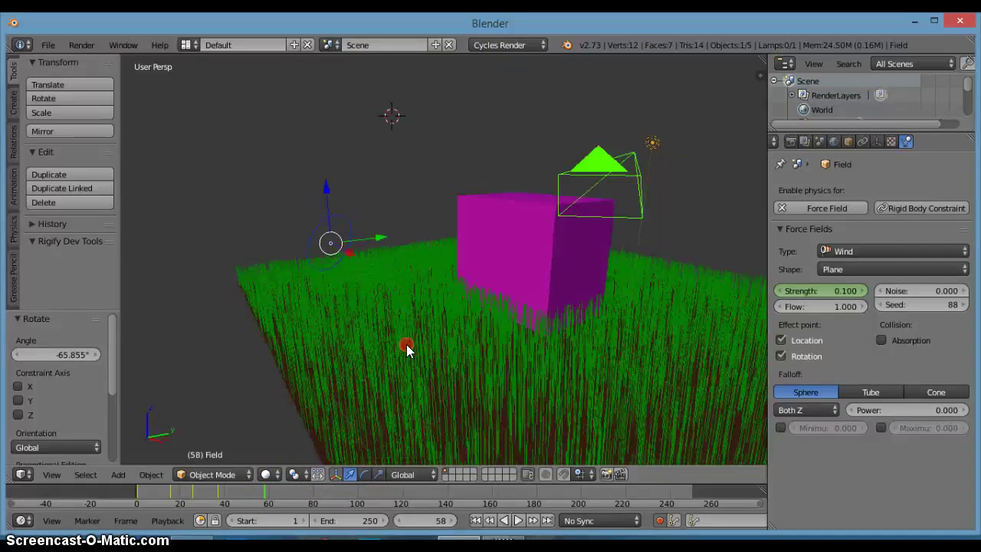
left_click(265, 494)
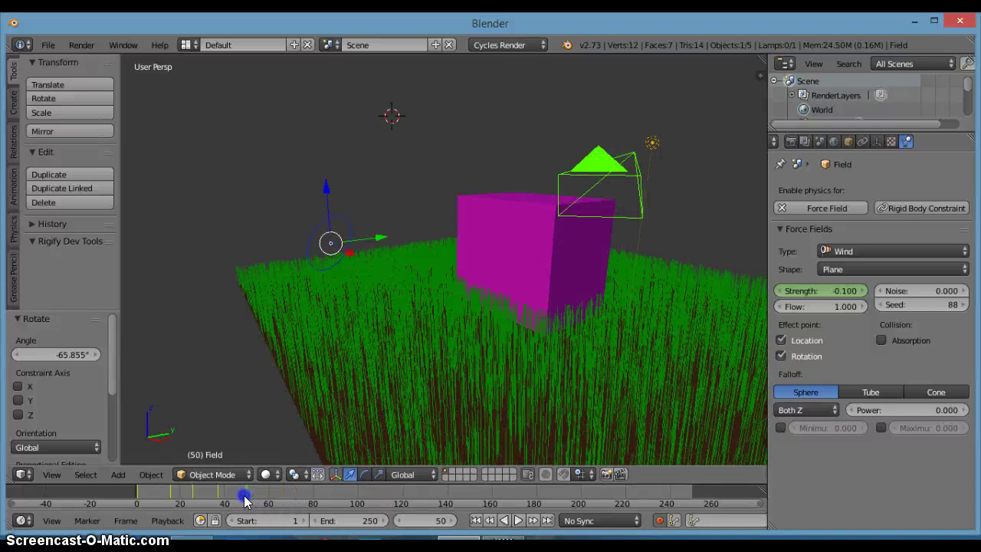
At frame 48, move the wind field about -2.28 units along Y and -0.22 along Z in the right orthographic view.
left_click_drag(244, 496, 242, 495)
scroll(411, 390, "down", 4)
middle_click_drag(381, 388, 395, 326)
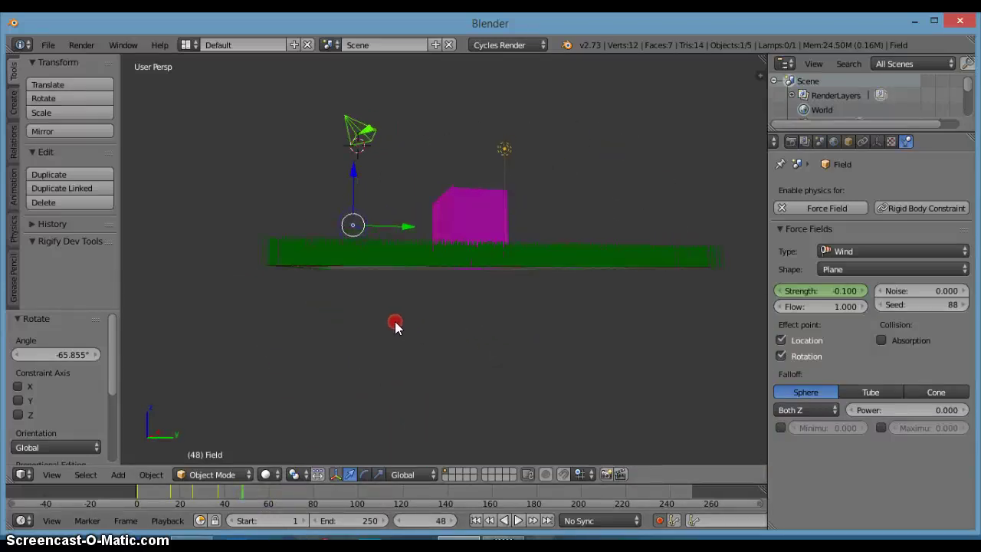
key("KP_3")
scroll(379, 276, "up", 2)
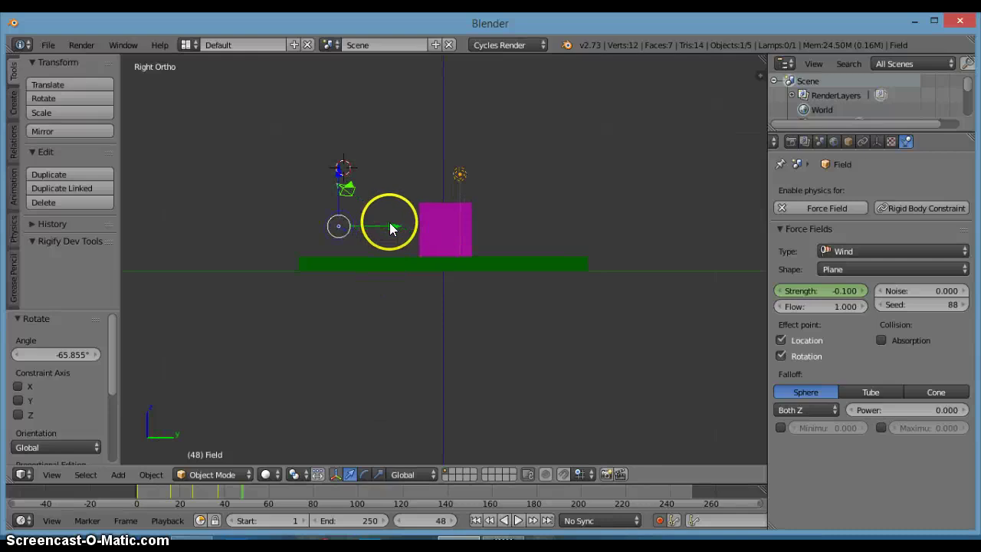
left_click_drag(391, 228, 384, 232)
left_click(317, 193)
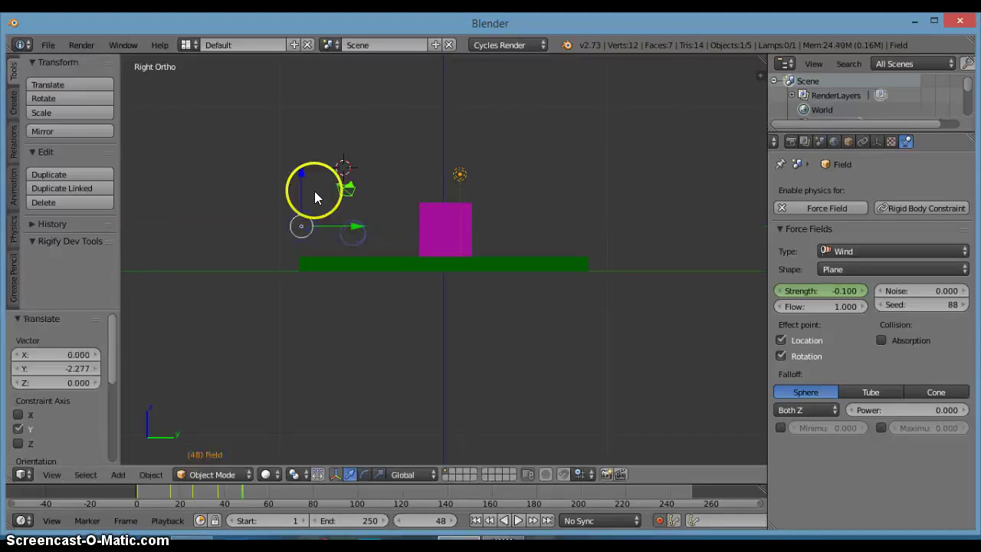
key("g")
key("z")
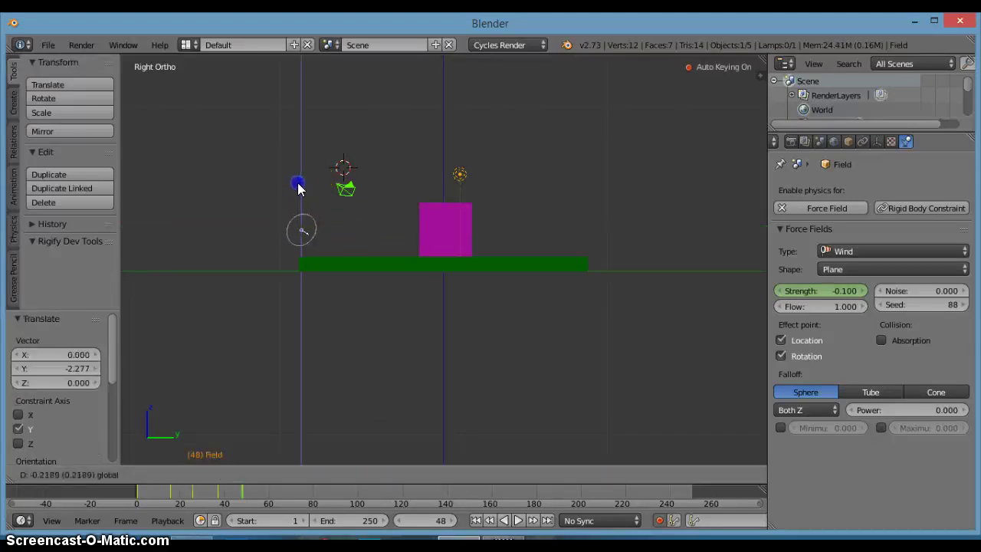
left_click(299, 188)
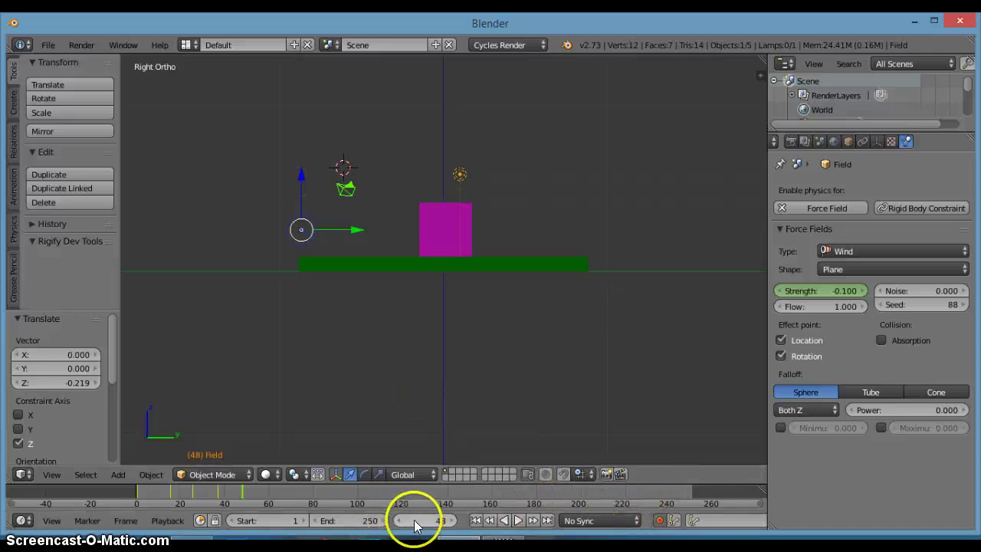
Set the animation's end frame to 40.
left_click(355, 522)
mouse_move(325, 524)
left_mouse_down()
mouse_move(275, 42)
mouse_move(228, 45)
left_mouse_up()
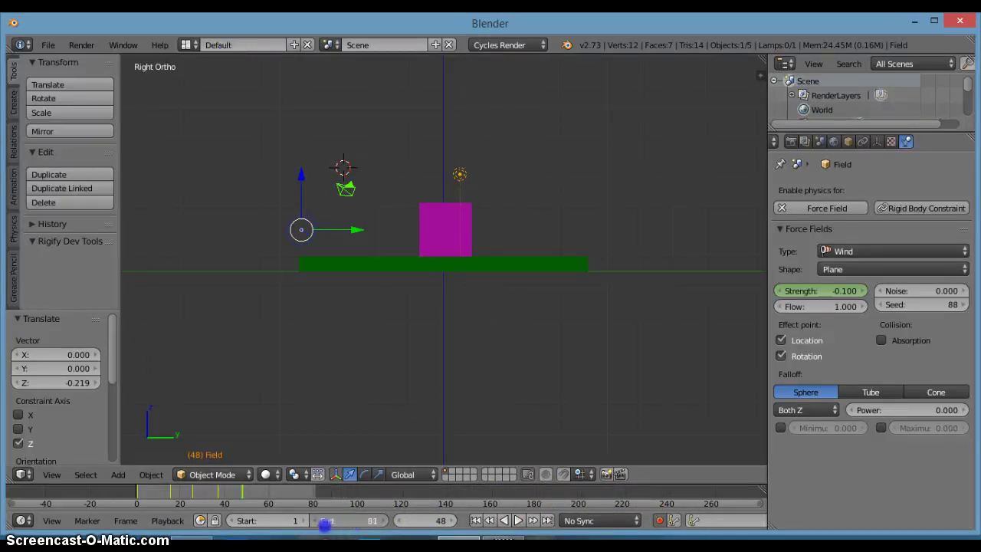
left_click_drag(326, 523, 300, 38)
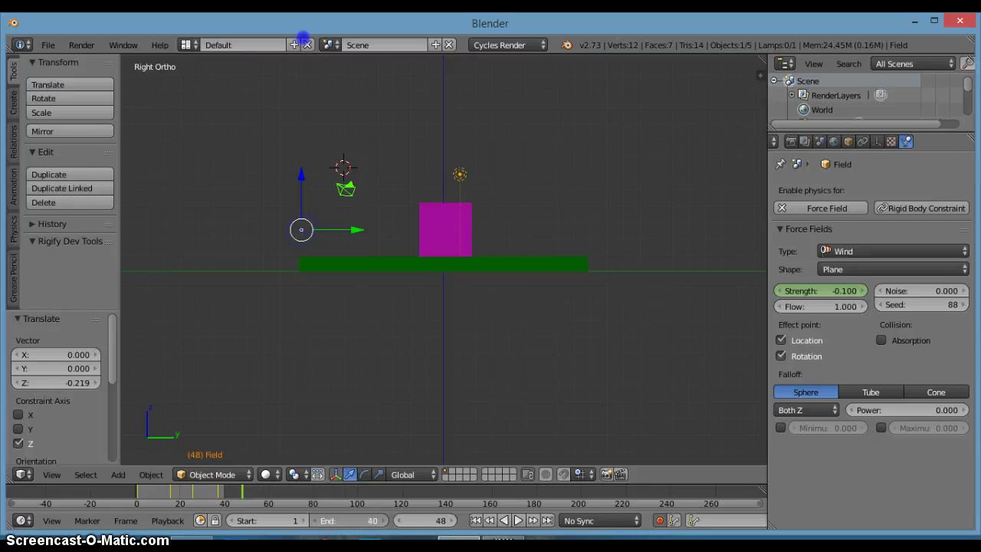
Go to frame 37 and show the scene through the camera in a maximized viewport without the tool shelf.
left_click(216, 493)
left_click(217, 490)
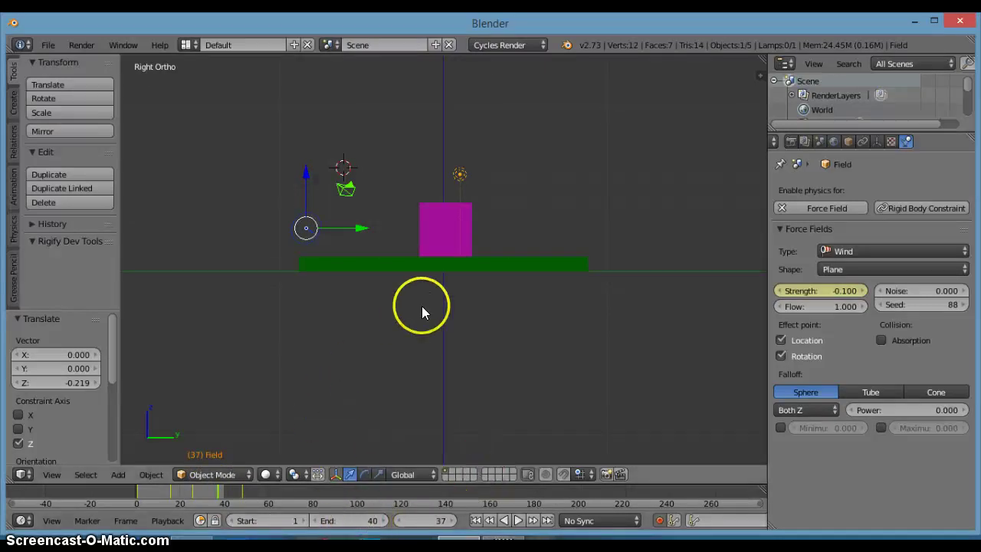
middle_click_drag(422, 306, 478, 354)
key("KP_0")
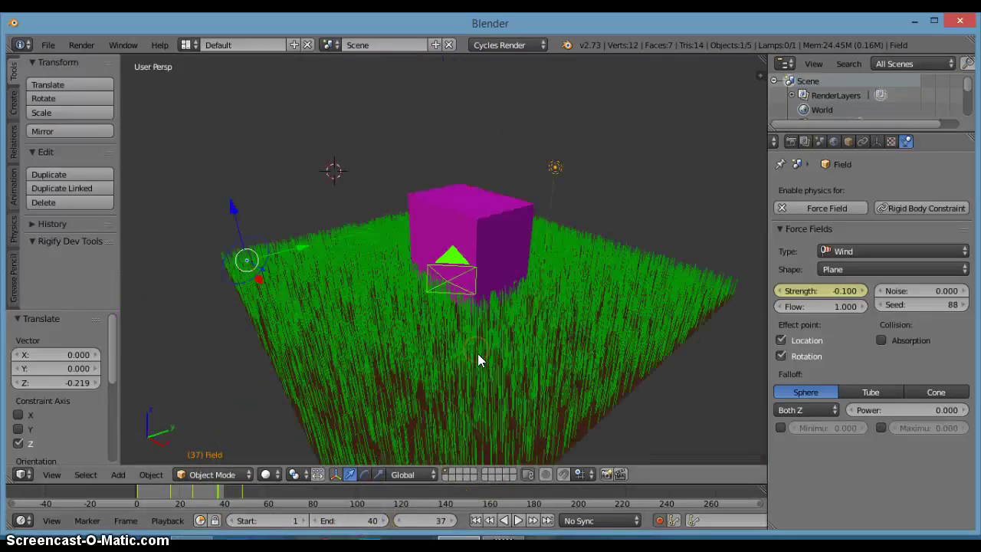
scroll(534, 344, "up", 3)
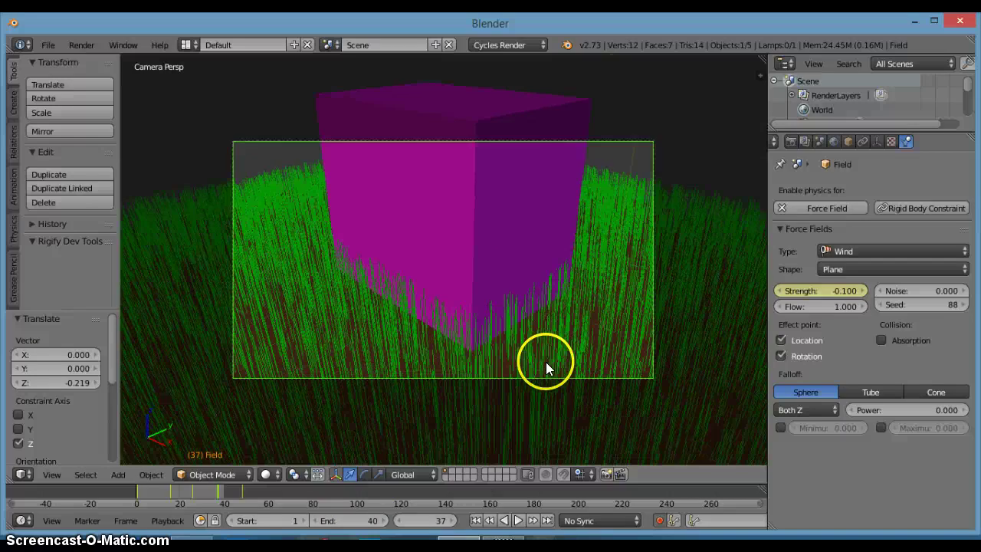
key("ctrl+Up")
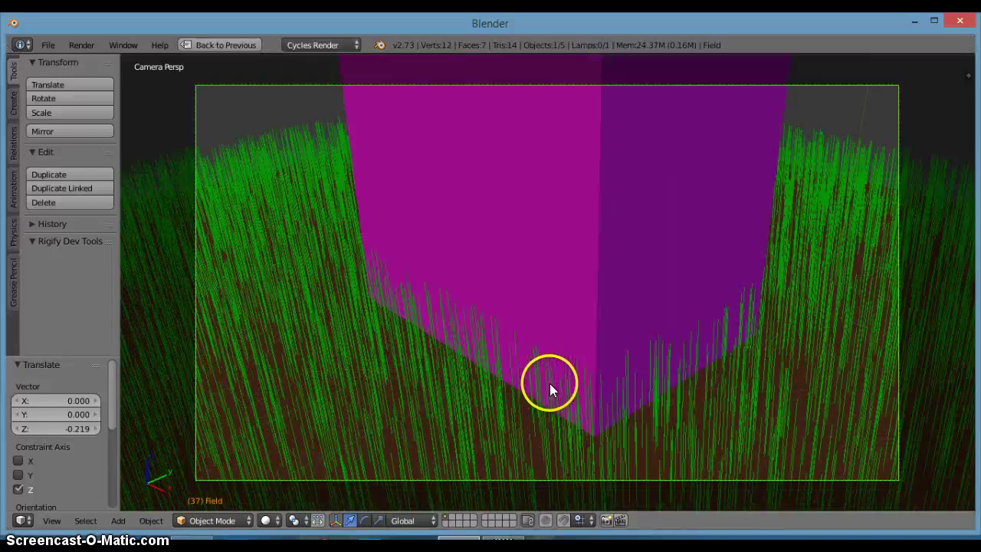
key("t")
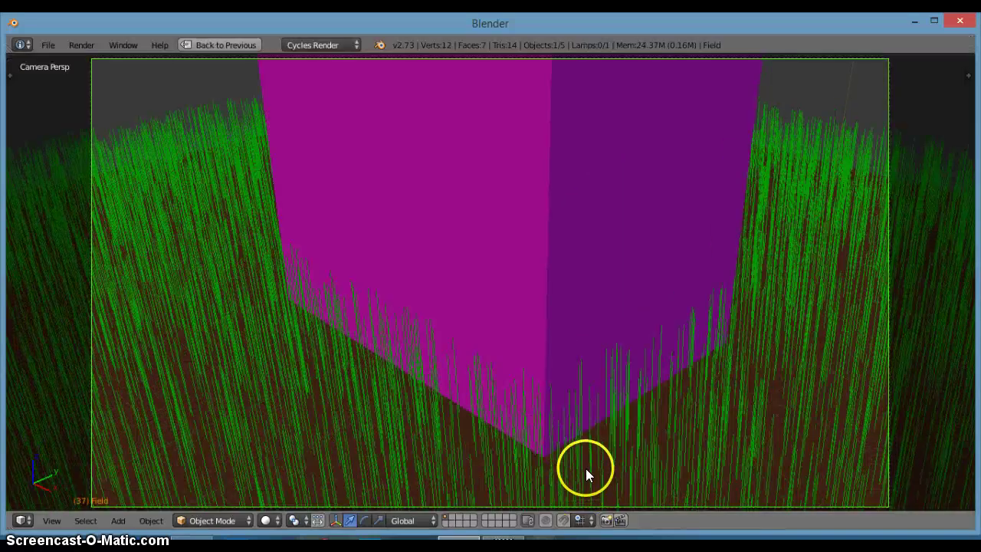
scroll(586, 468, "down", 1)
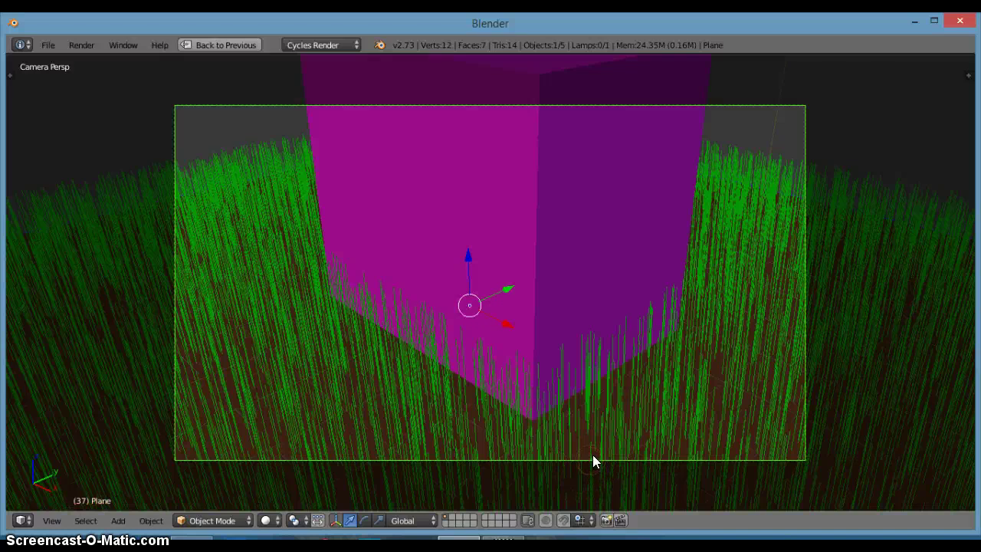
Select the camera and try to move it within the camera view.
right_click(592, 458)
middle_click_drag(608, 439, 604, 415, "shift")
key("g")
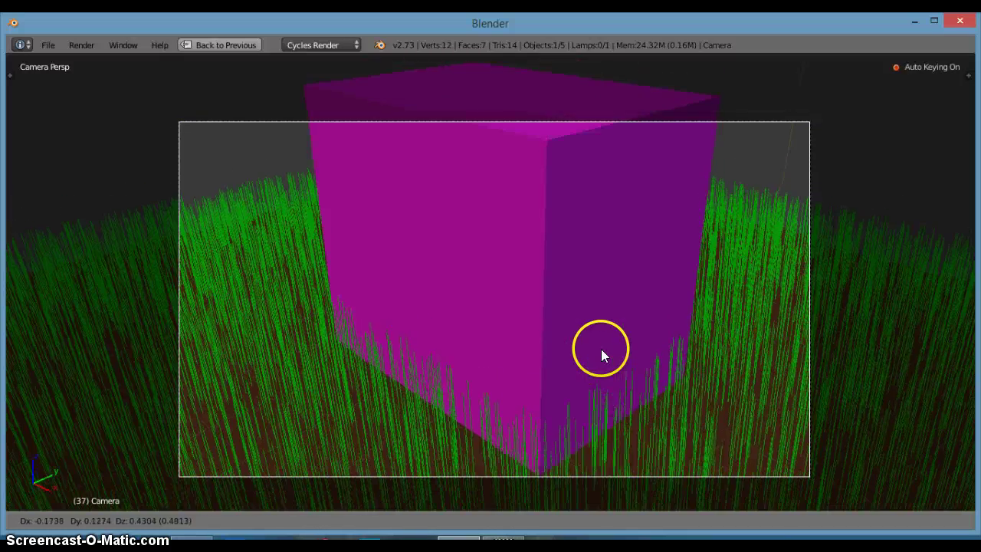
right_click(605, 327)
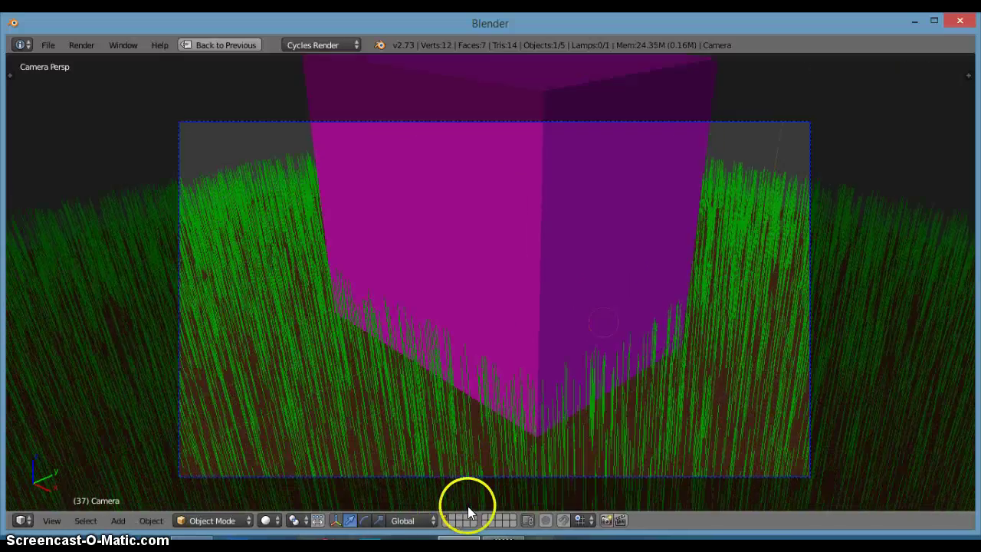
Turn off automatic keyframing and maximize the camera viewport again.
key("ctrl+Up")
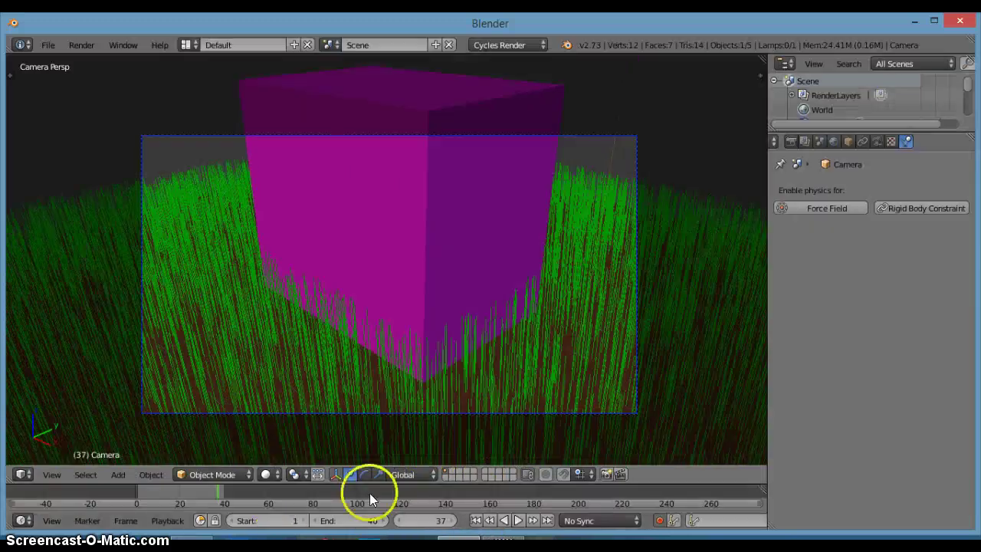
left_click(658, 520)
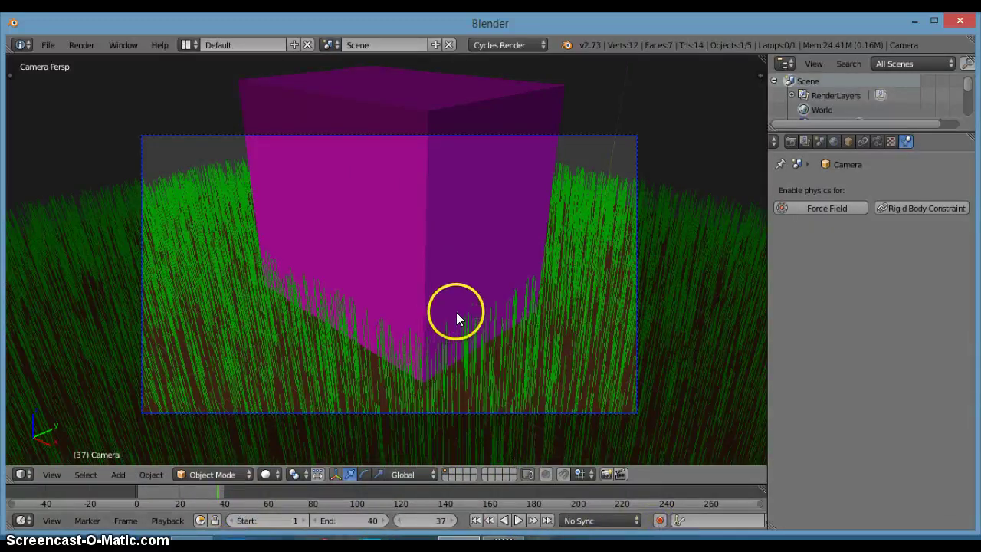
key("n")
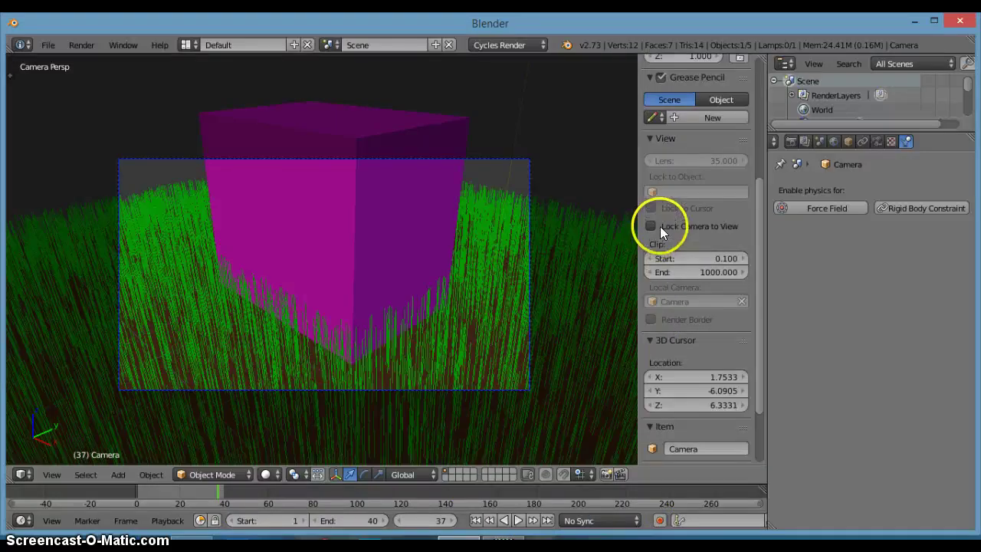
key("n")
key("shift+space")
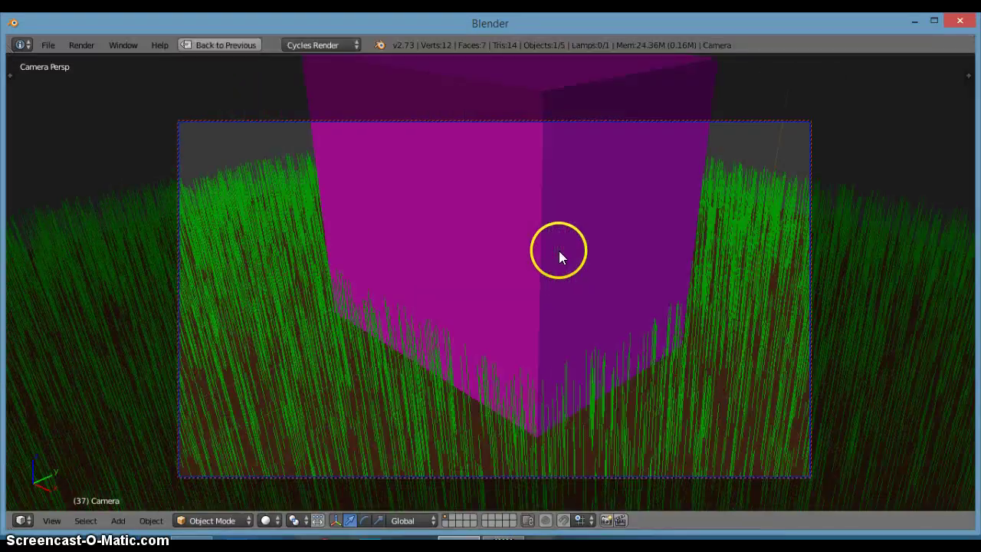
Use walk navigation in the camera view to move the camera forward around the cube and grass.
key("shift+f")
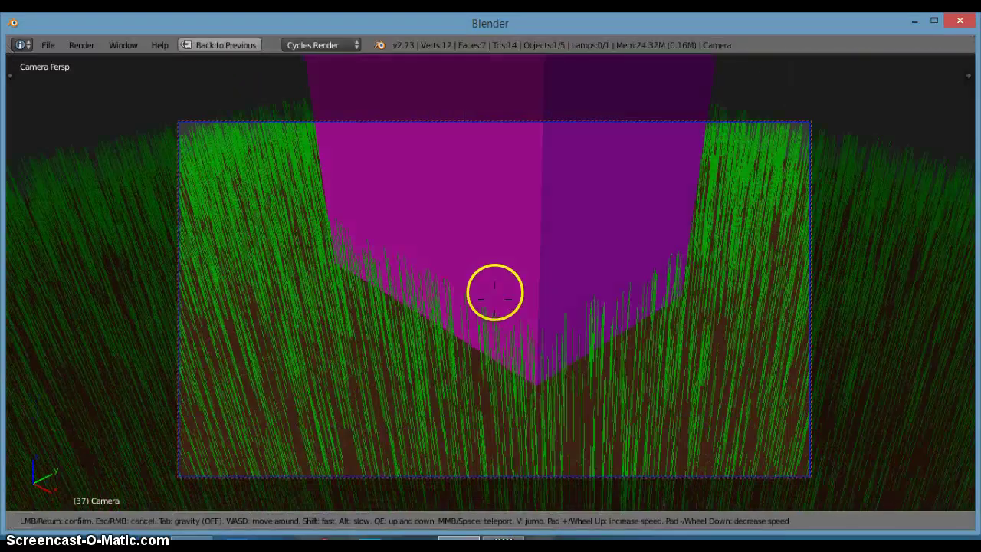
key("w")
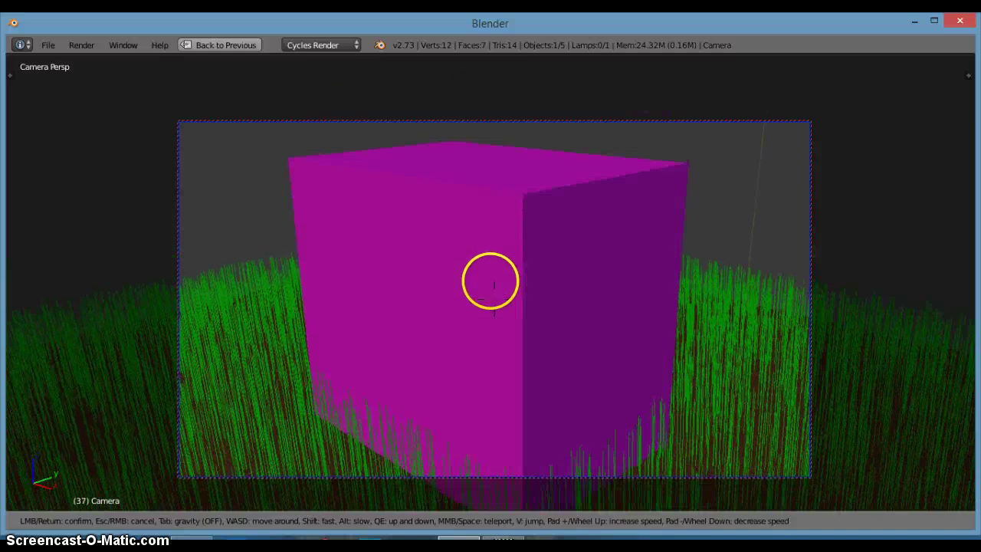
key("w")
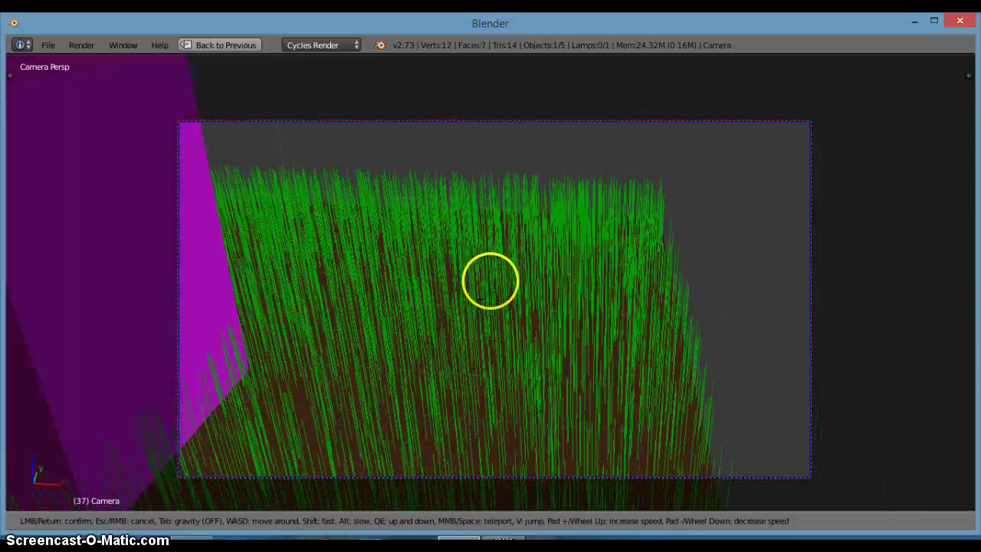
key("w")
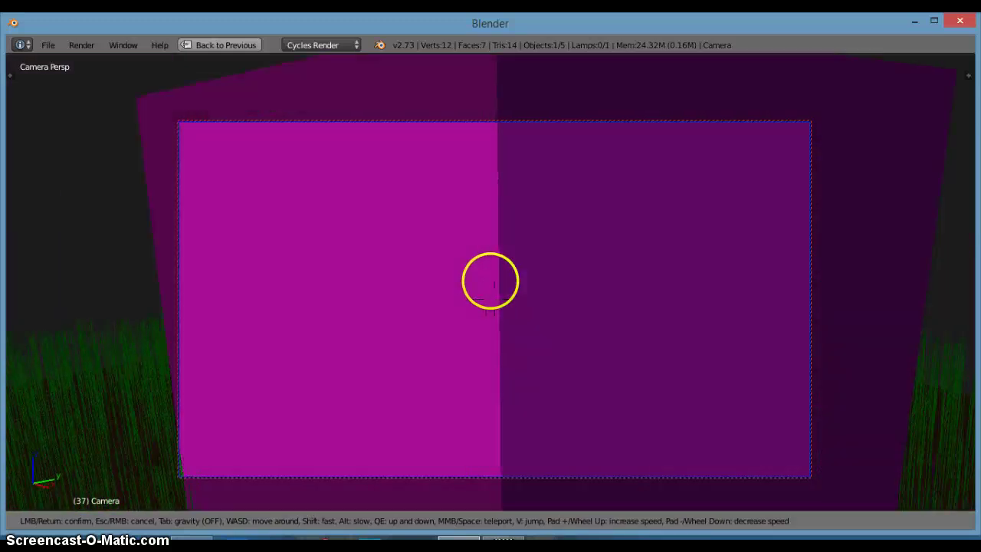
key("w")
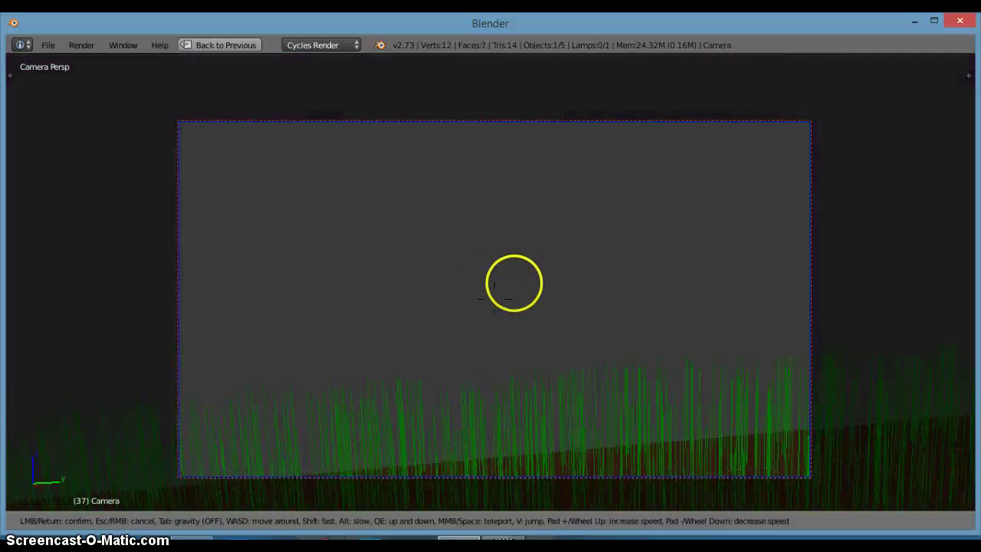
Walk the camera through the grass around the cube with gravity on, and turn gravity off again.
mouse_move(491, 280)
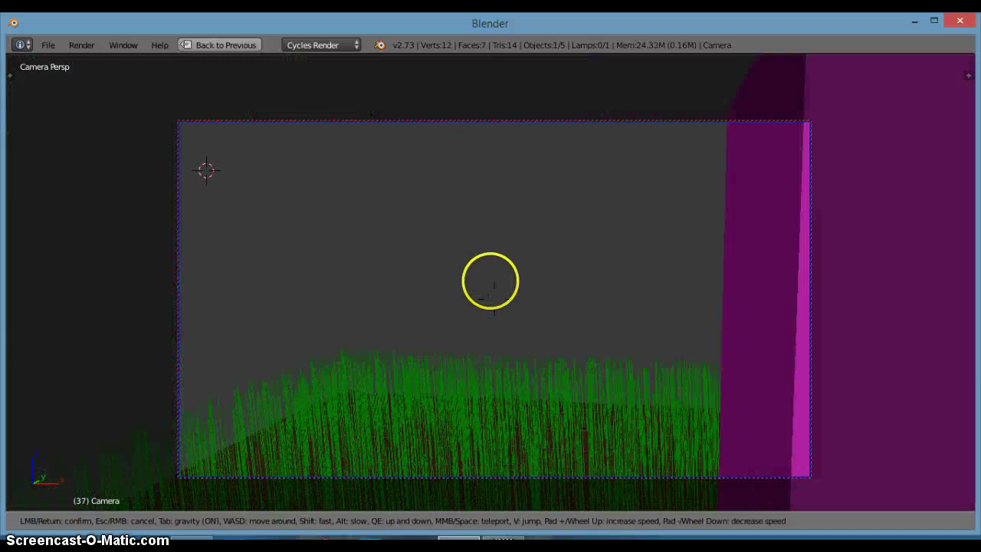
key("Tab")
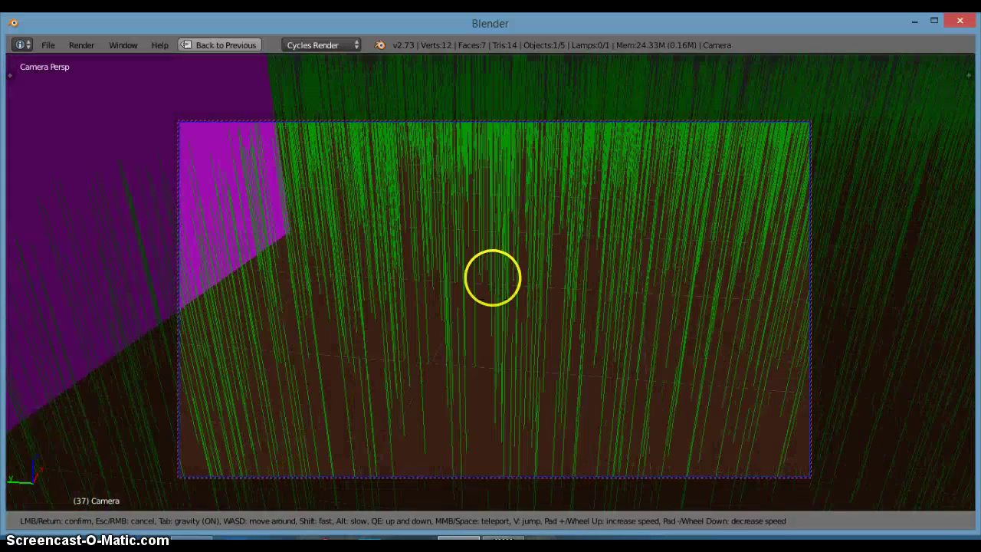
key("w")
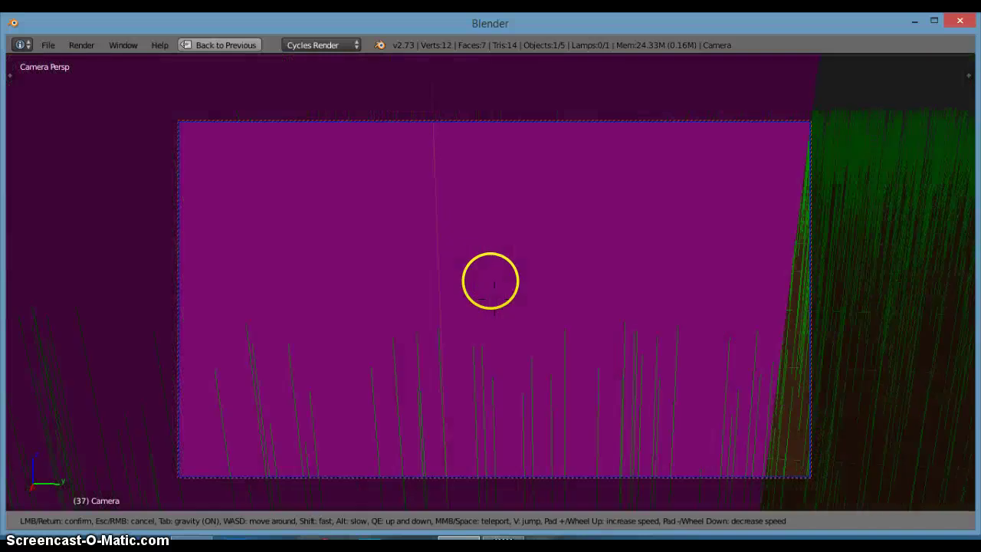
key("Tab")
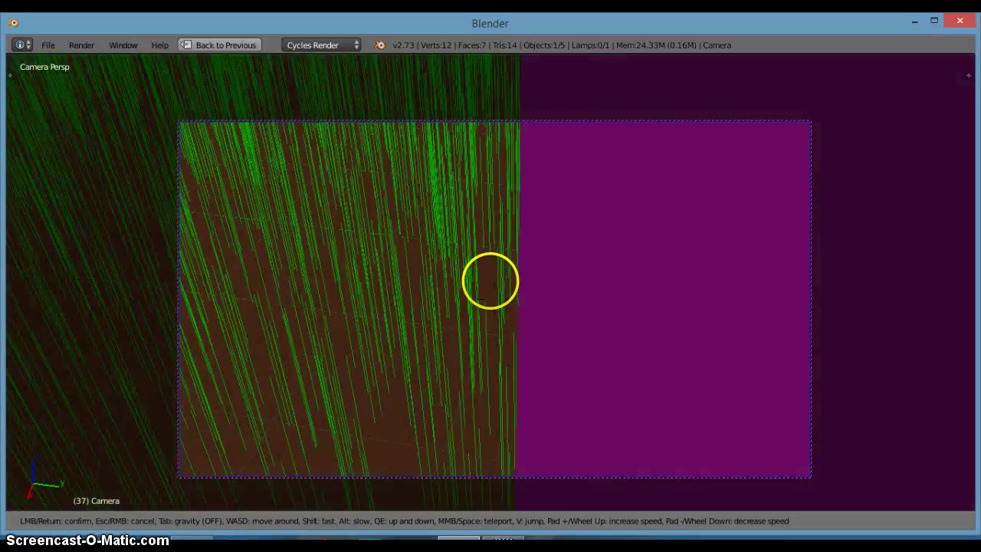
Walk the camera back and adjust its height so the cube's corner and the surrounding grass fill the frame, and confirm the position.
key("s")
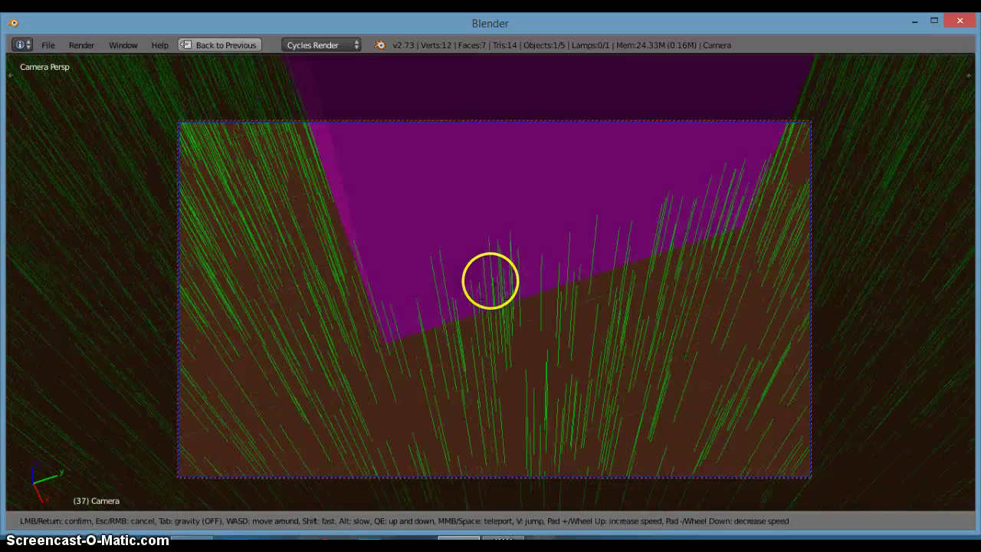
key("a")
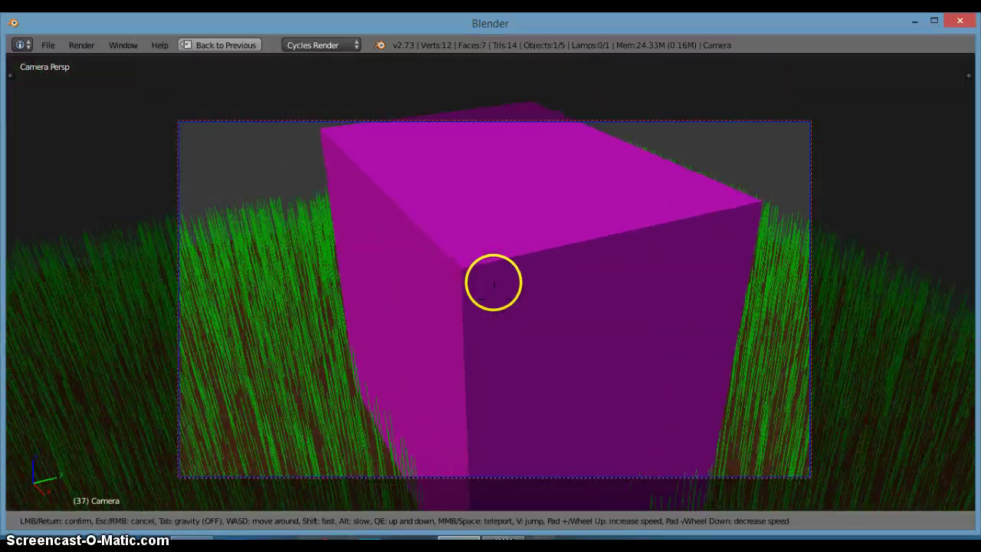
key("s")
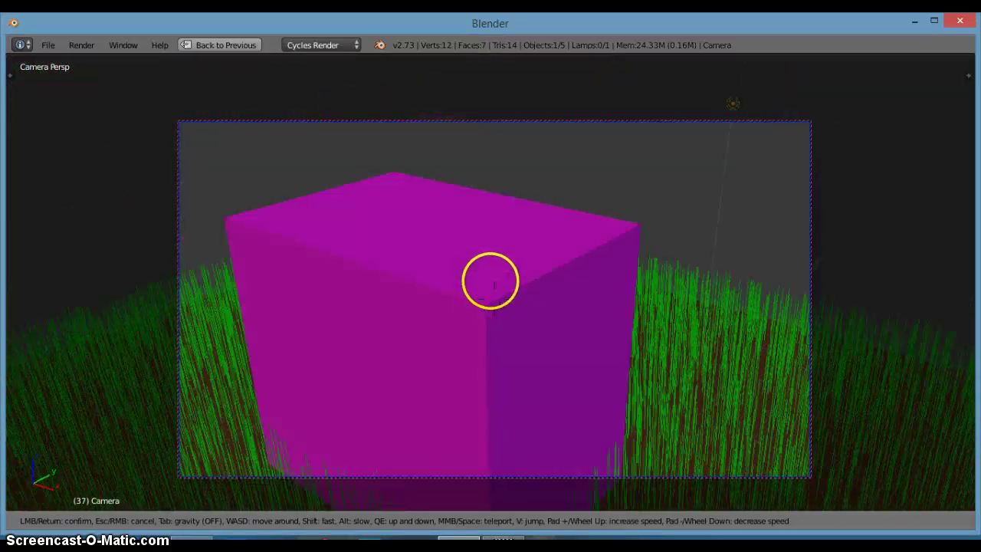
key("q")
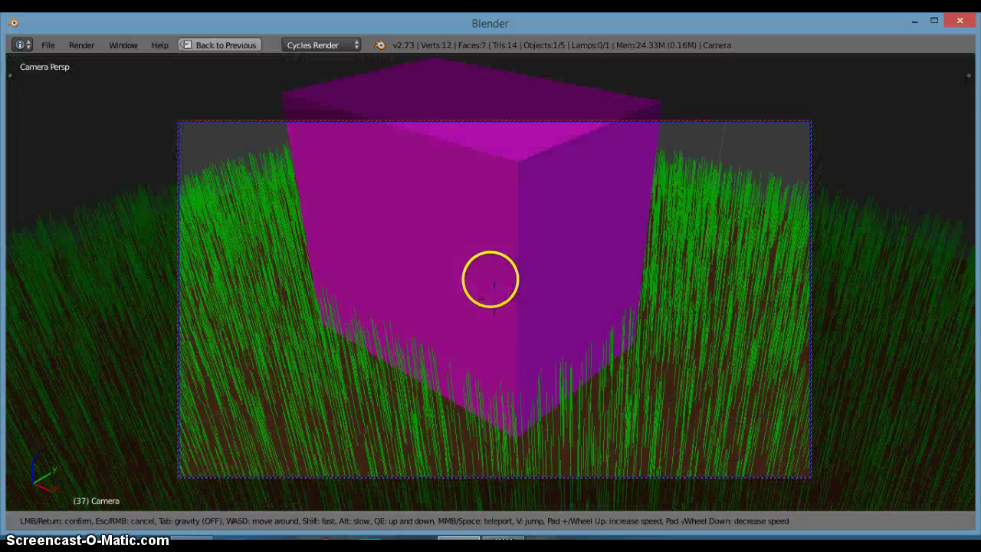
key("s")
key("q")
key("w")
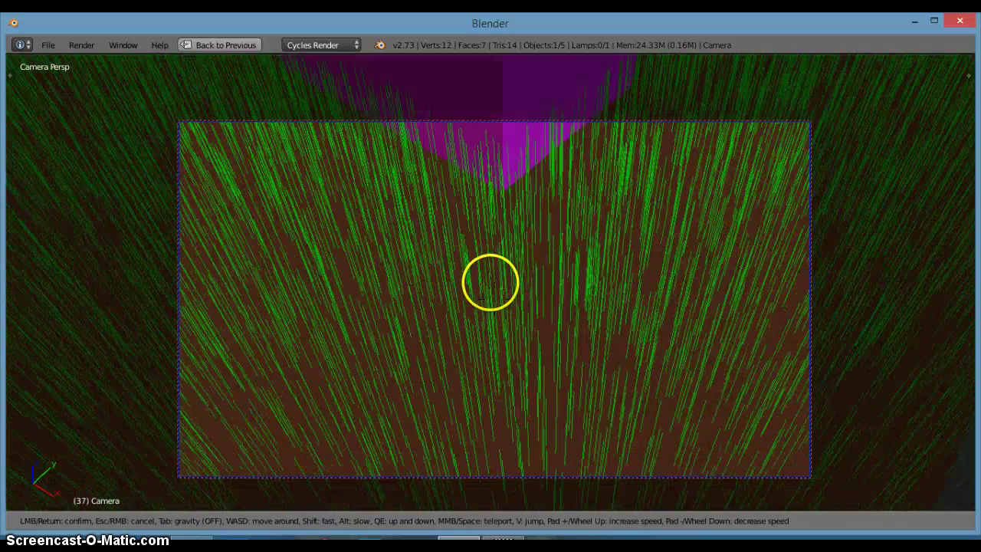
key("s")
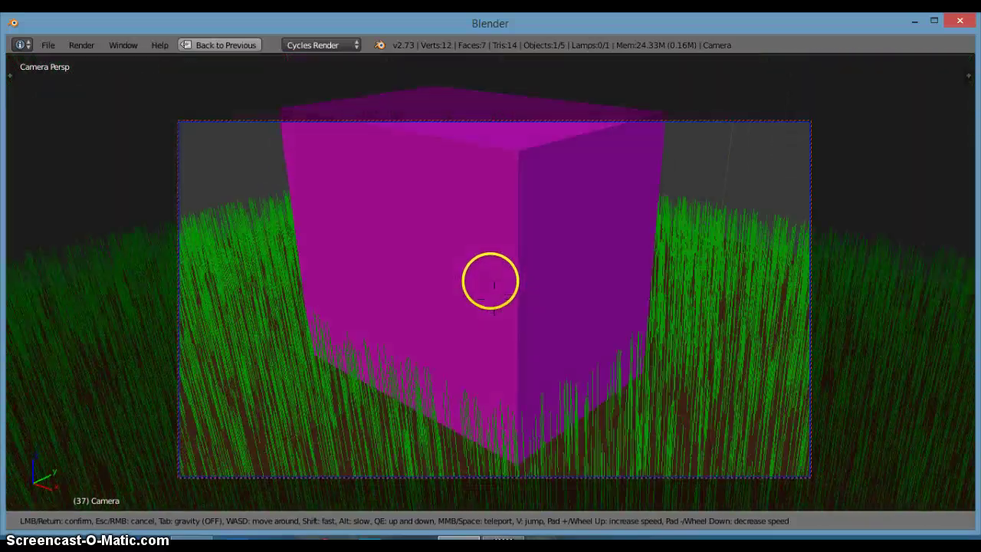
key("q")
key("e")
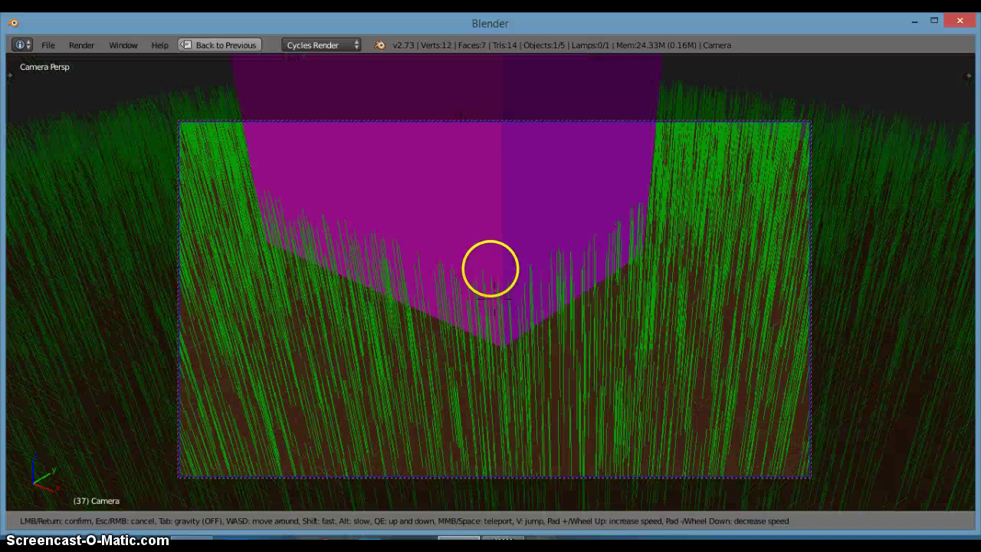
key("s")
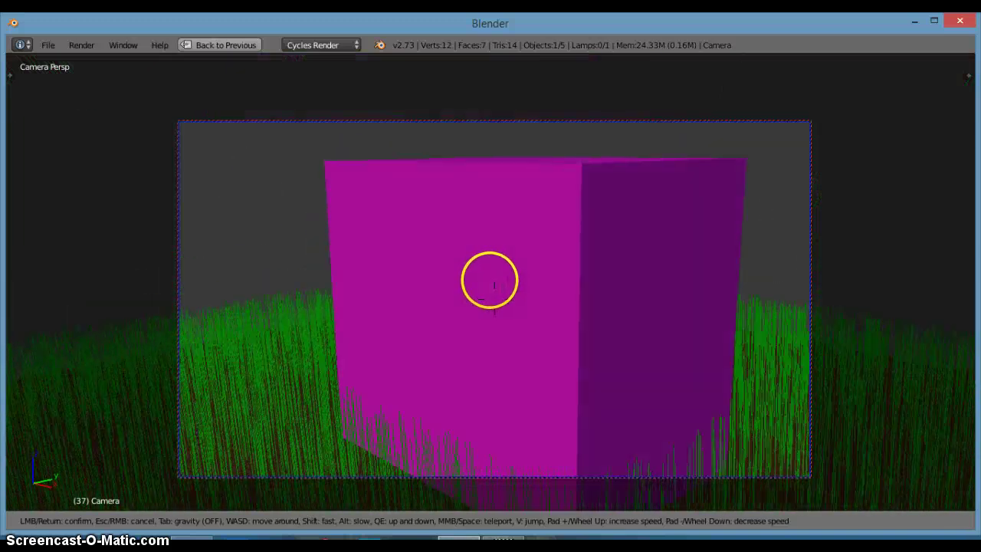
left_click(491, 284)
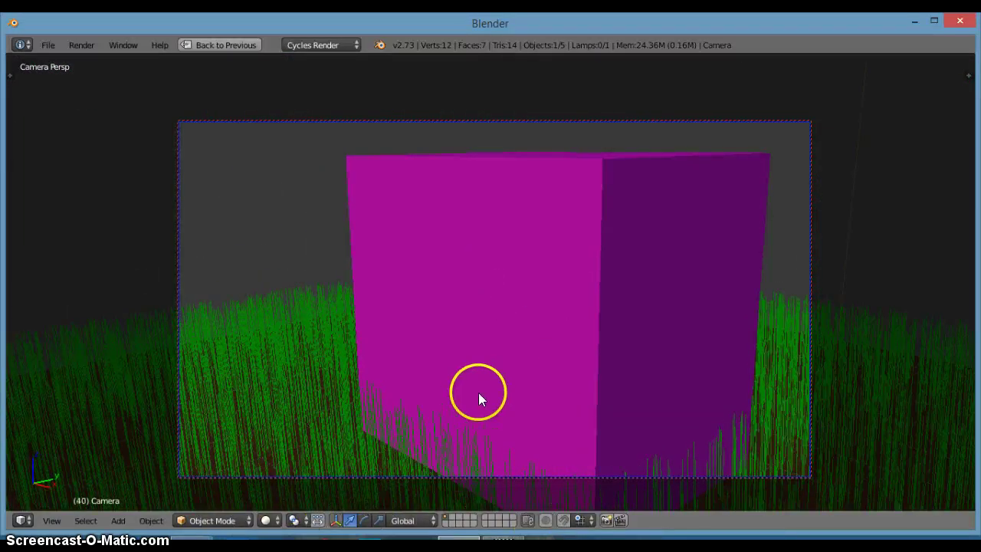
Restore the full editor layout and leave the camera view to show the whole grass plane with the lamp and camera.
key("ctrl+Up")
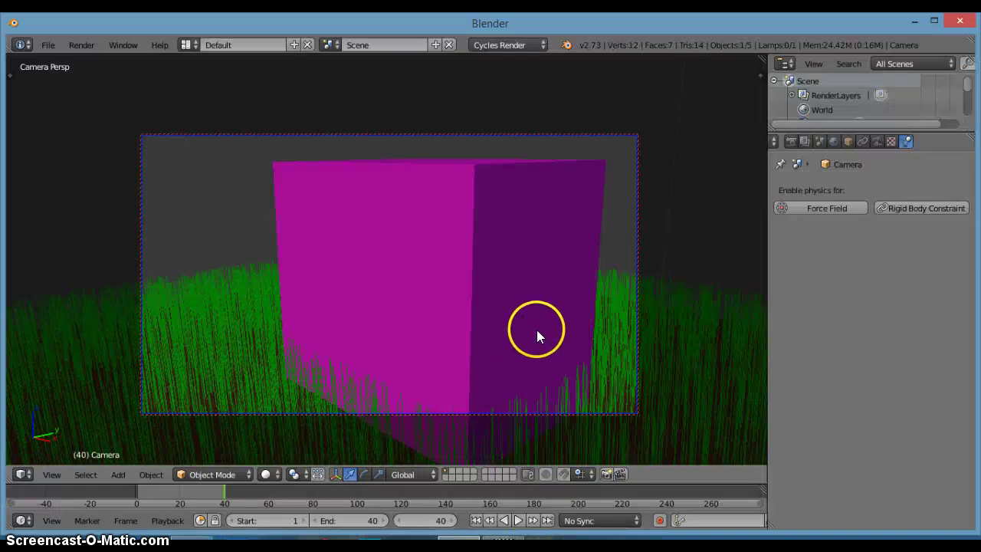
key("KP_0")
scroll(471, 257, "up", 4)
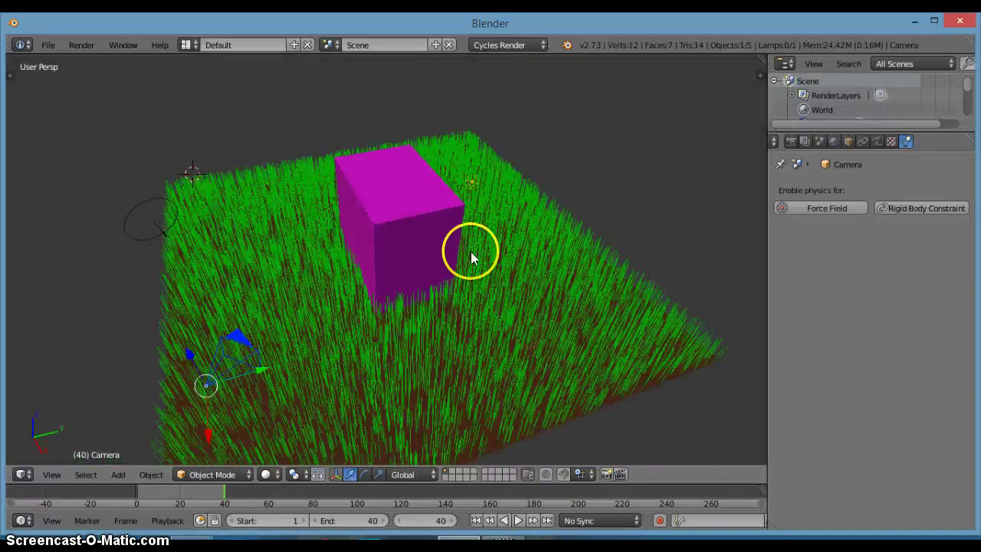
right_click(466, 201)
middle_click_drag(464, 204, 508, 122)
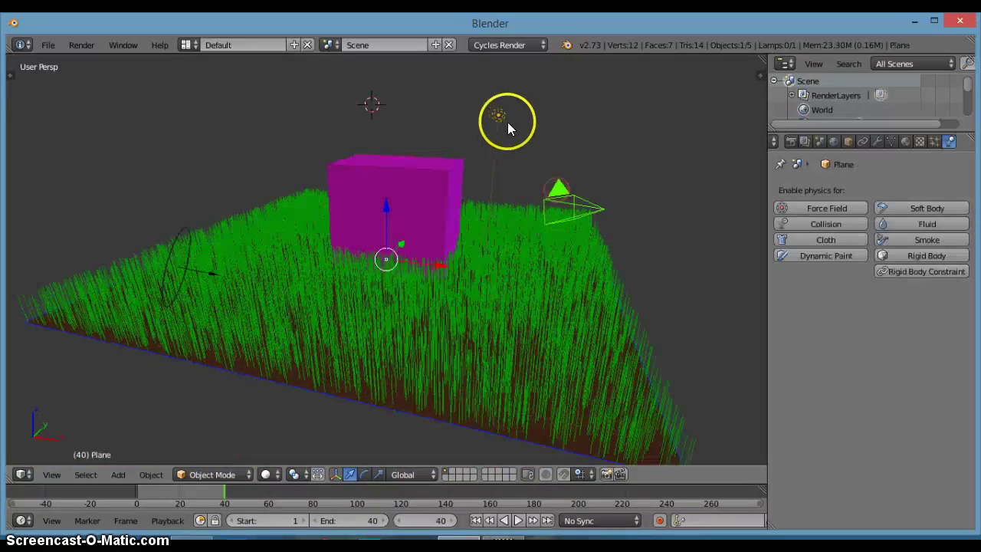
Change the lamp to a Sun light and enable nodes for it.
right_click(499, 119)
left_click(878, 141)
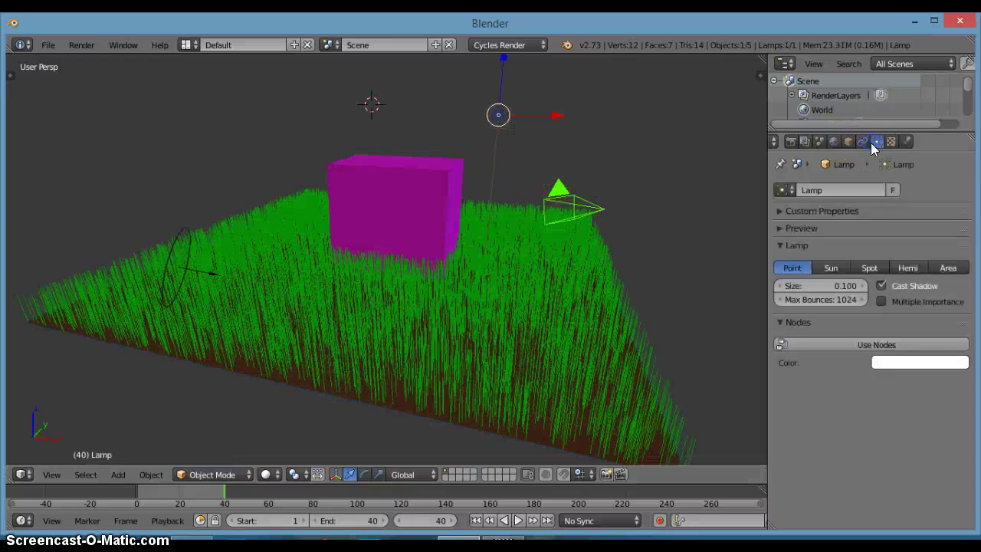
left_click(846, 270)
left_click(875, 345)
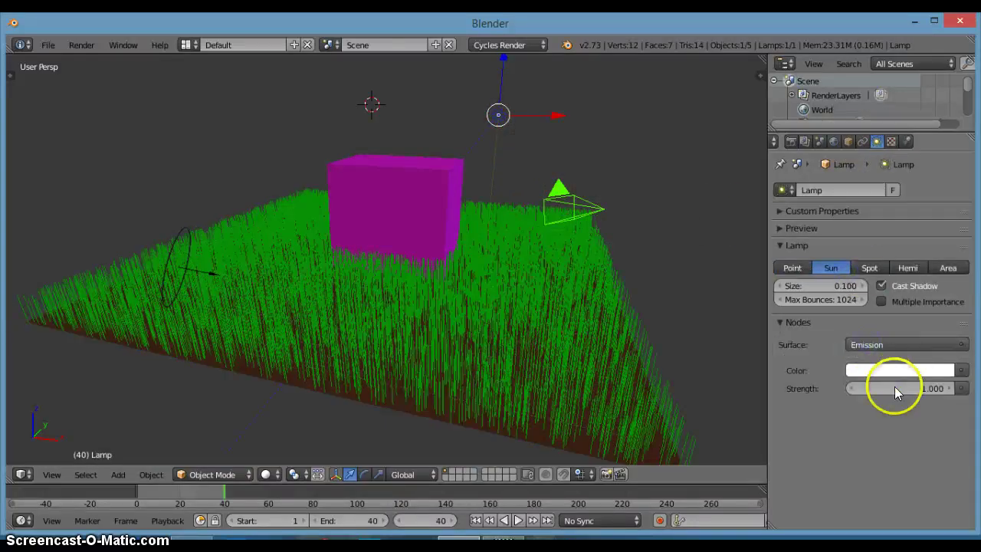
middle_click_drag(627, 276, 605, 329)
left_click_drag(533, 133, 513, 202)
left_click(515, 212)
key("KP_1")
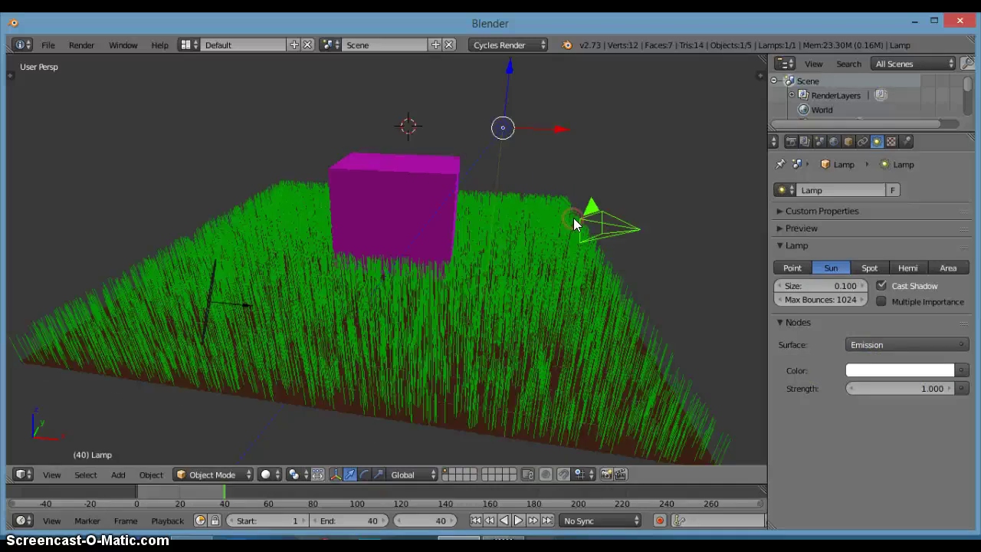
Show the scene through the camera in Rendered shading and scrub the timeline back to frame 2.
key("KP_0")
left_click(265, 475)
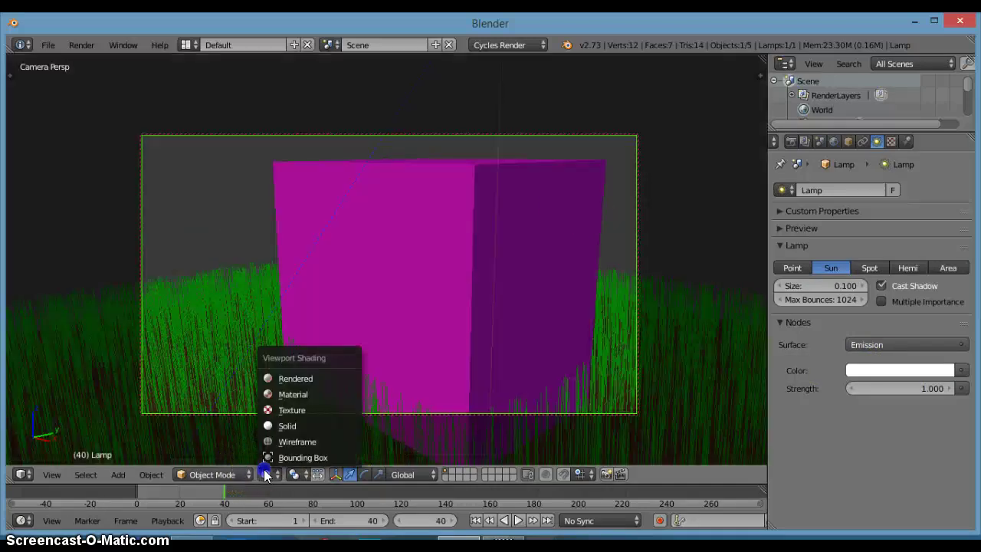
left_click(298, 377)
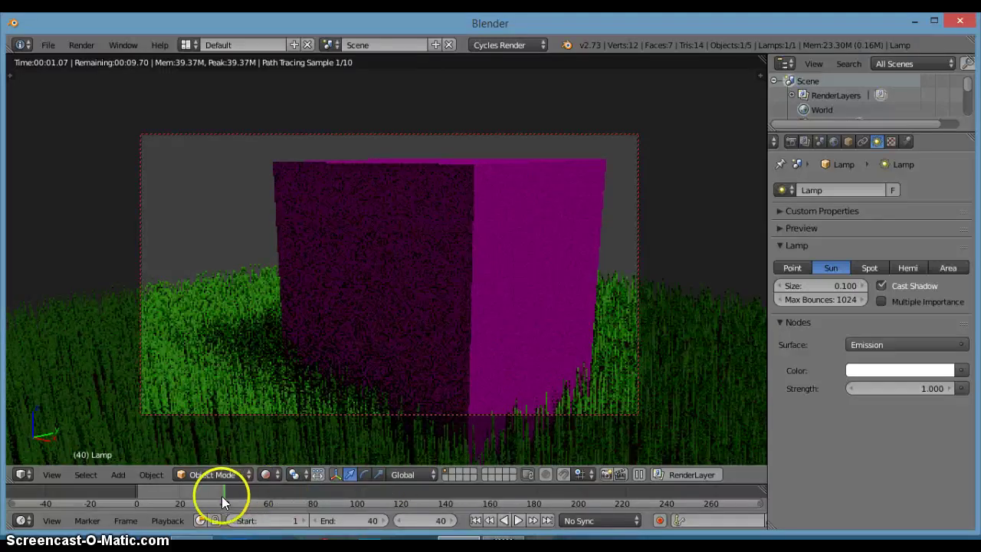
left_click_drag(202, 499, 171, 502)
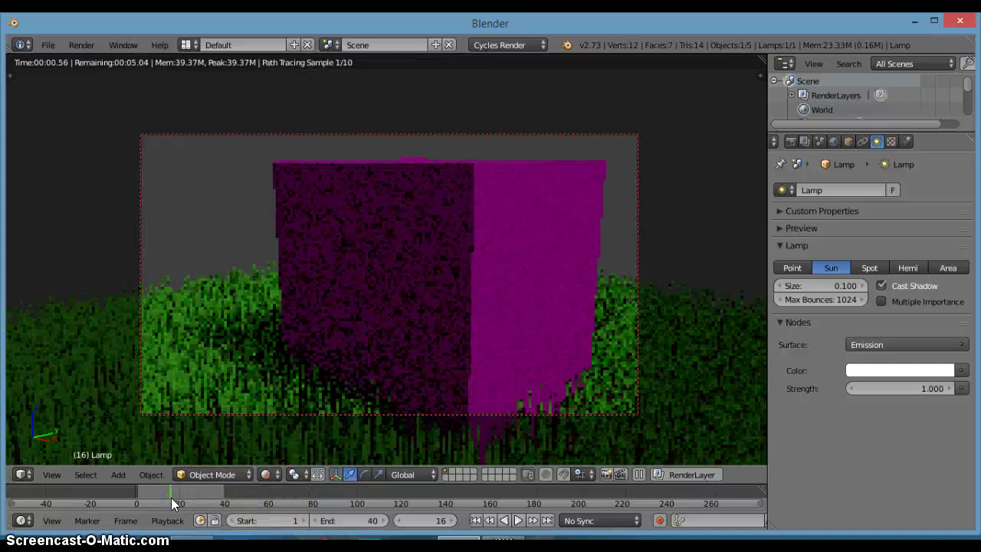
left_click_drag(171, 498, 137, 492)
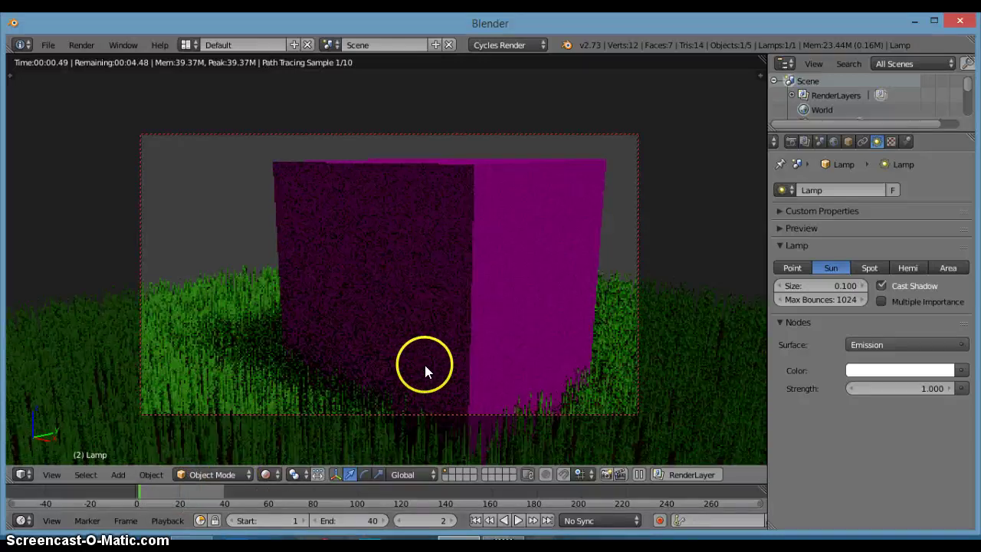
Pull the camera back from the cube to a slightly higher angle and start animation playback.
scroll(426, 371, "down", 1)
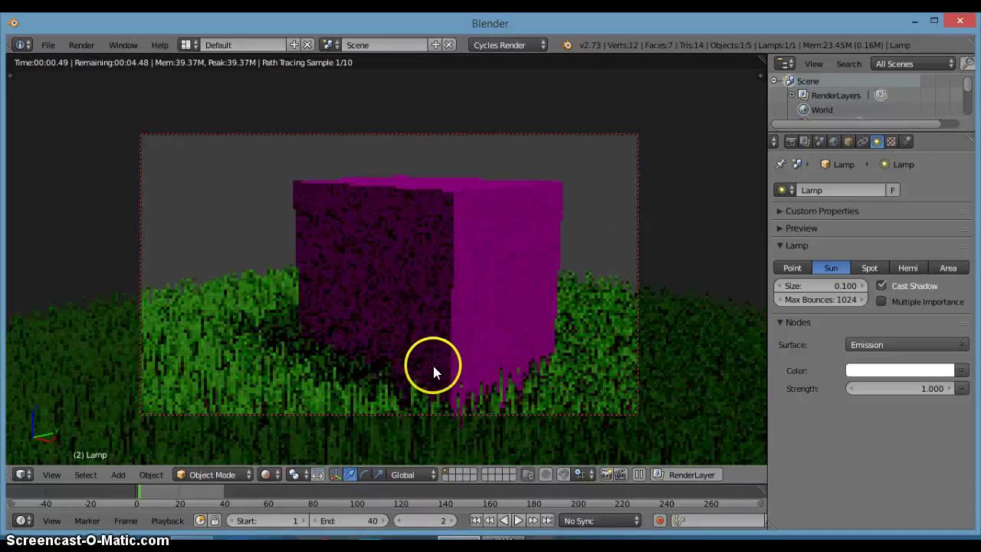
scroll(438, 364, "down", 1)
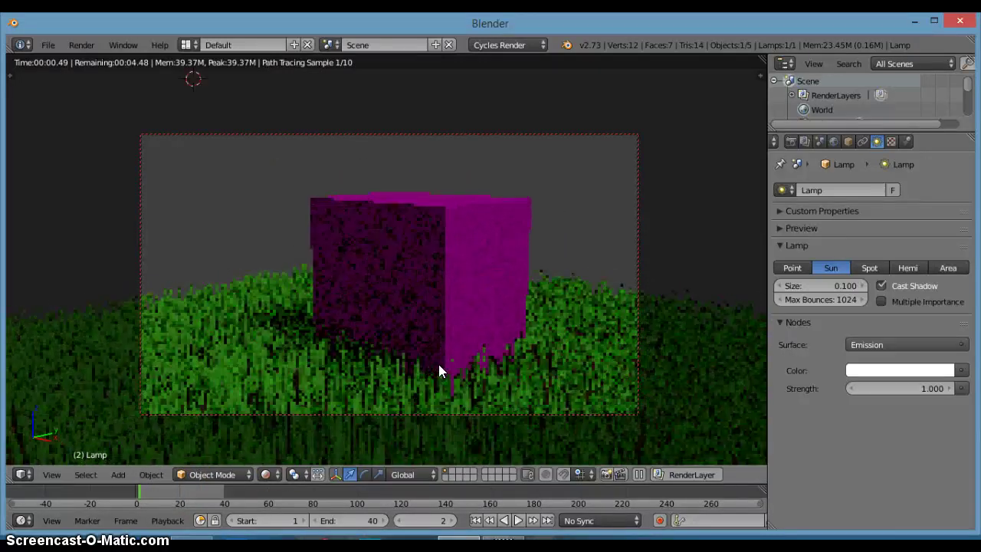
middle_click_drag(438, 365, 427, 376)
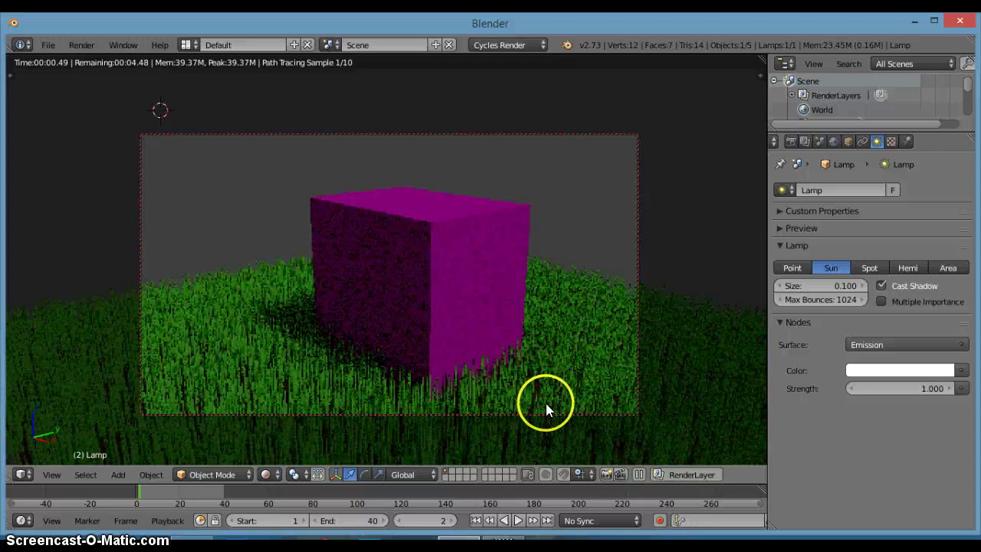
left_click(518, 522)
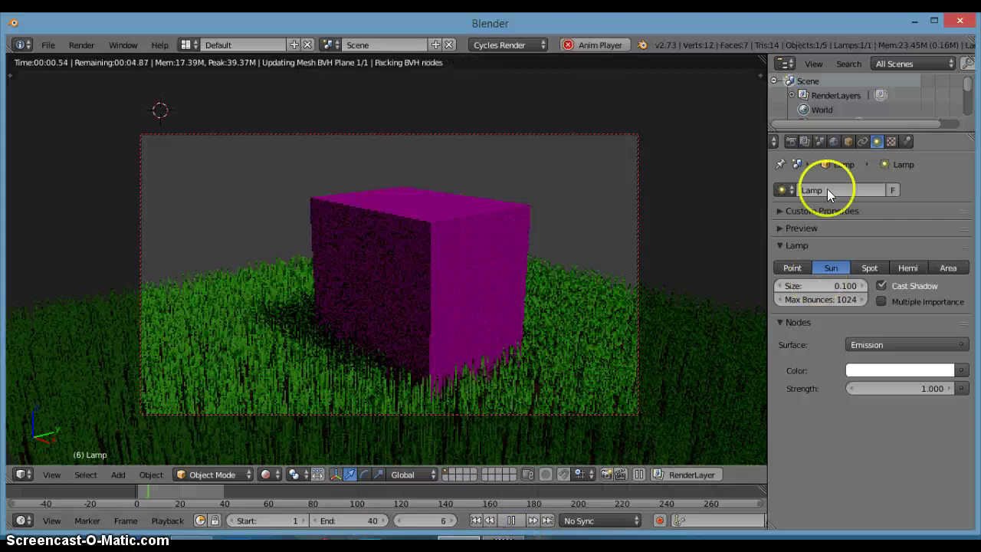
Set the render output to a file named gps in the Blender vids folder.
left_click(795, 142)
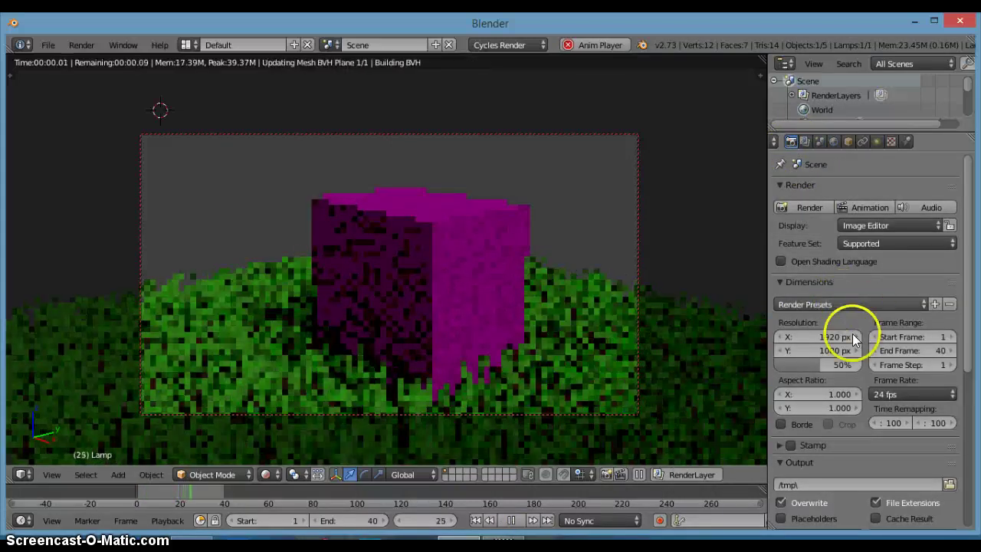
scroll(853, 334, "down", 1)
left_click(950, 456)
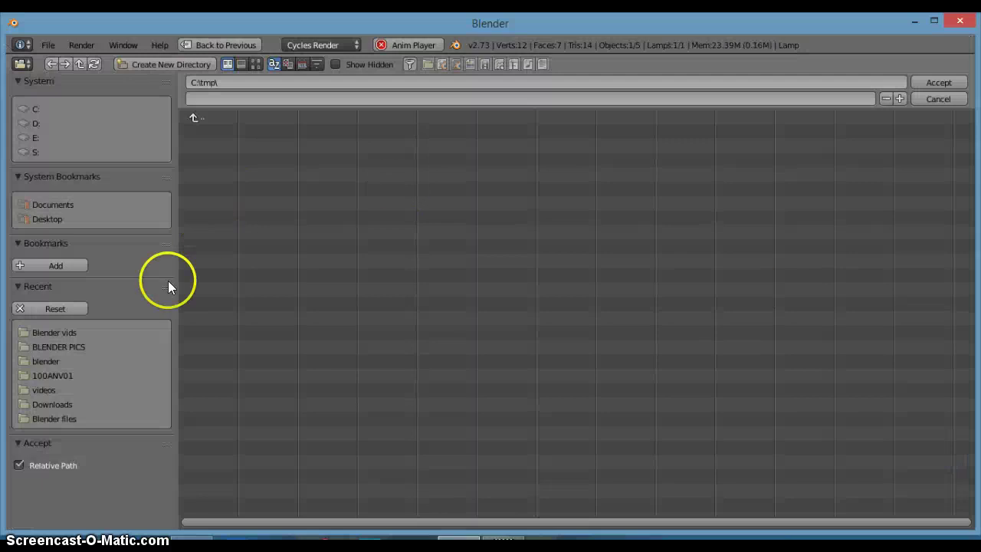
left_click(72, 334)
left_click(271, 97)
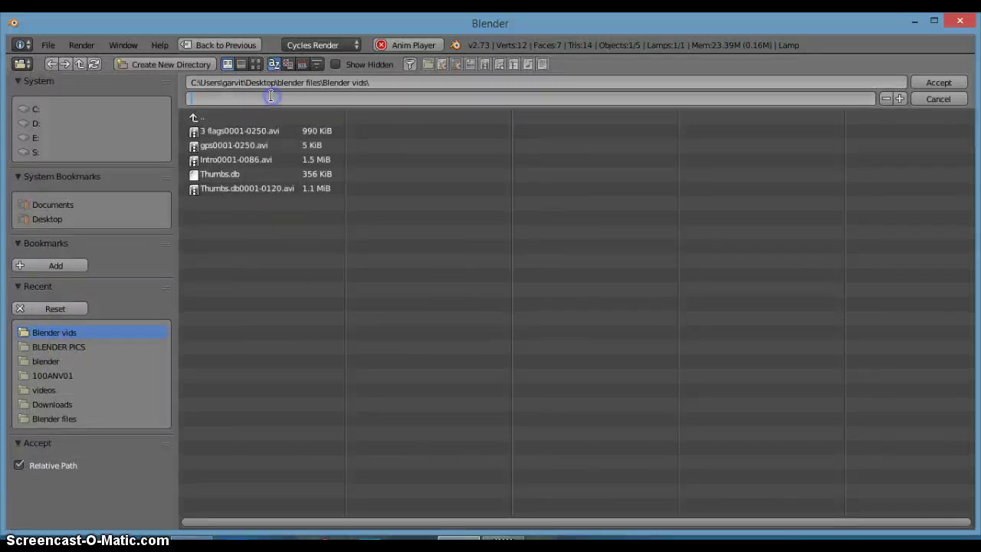
type("gps")
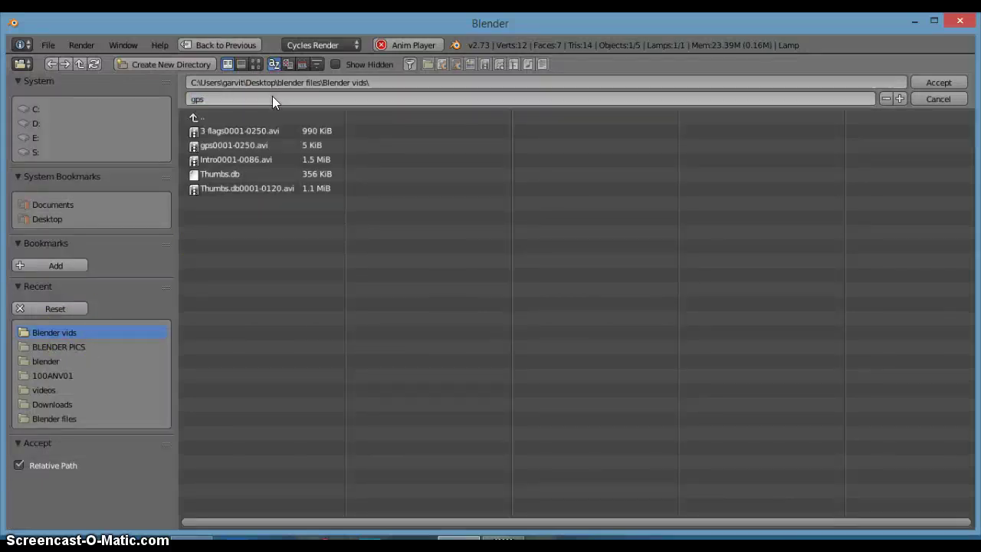
left_click(930, 108)
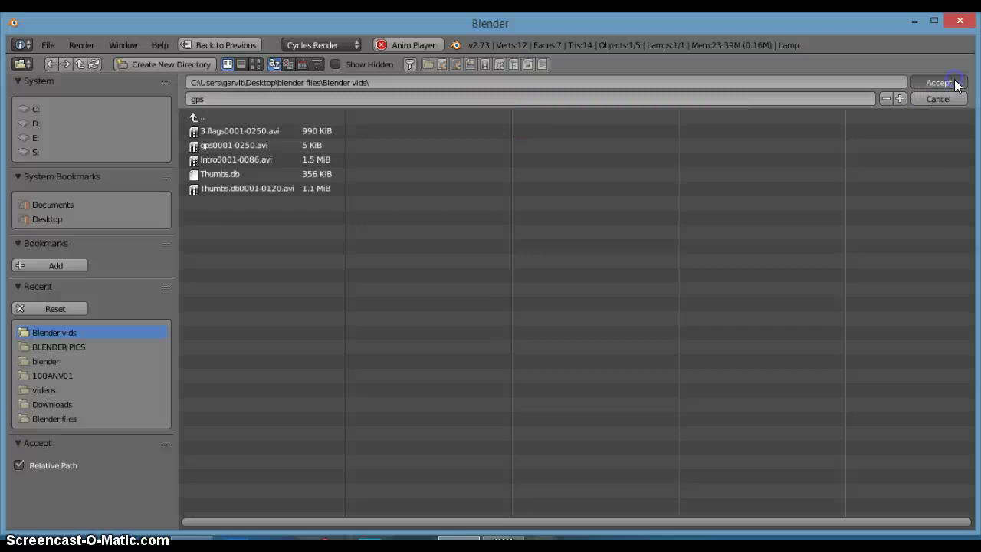
left_click(951, 83)
left_click(857, 179)
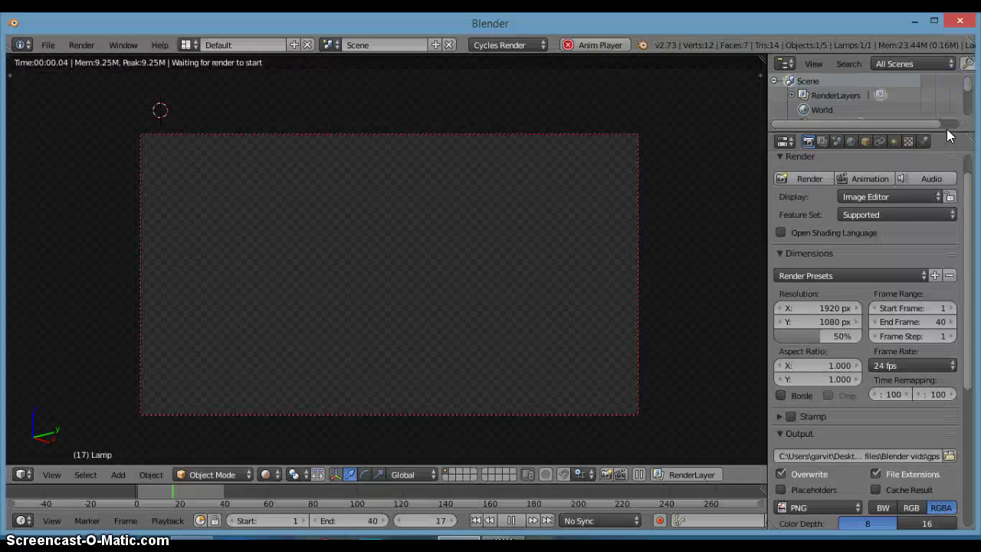
Set the output file format to the Xvid movie format.
scroll(819, 469, "down", 1)
left_click(820, 476)
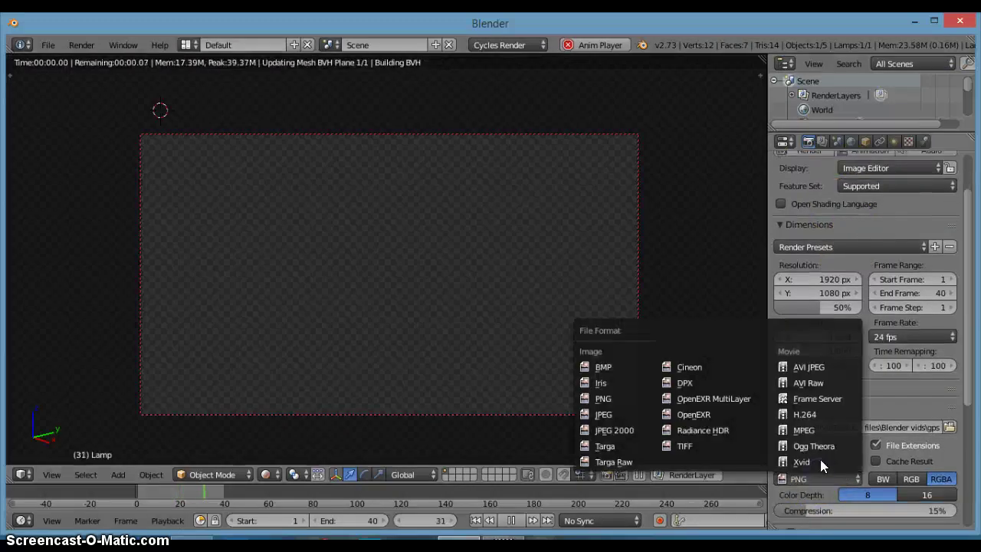
left_click(820, 459)
scroll(861, 421, "down", 2)
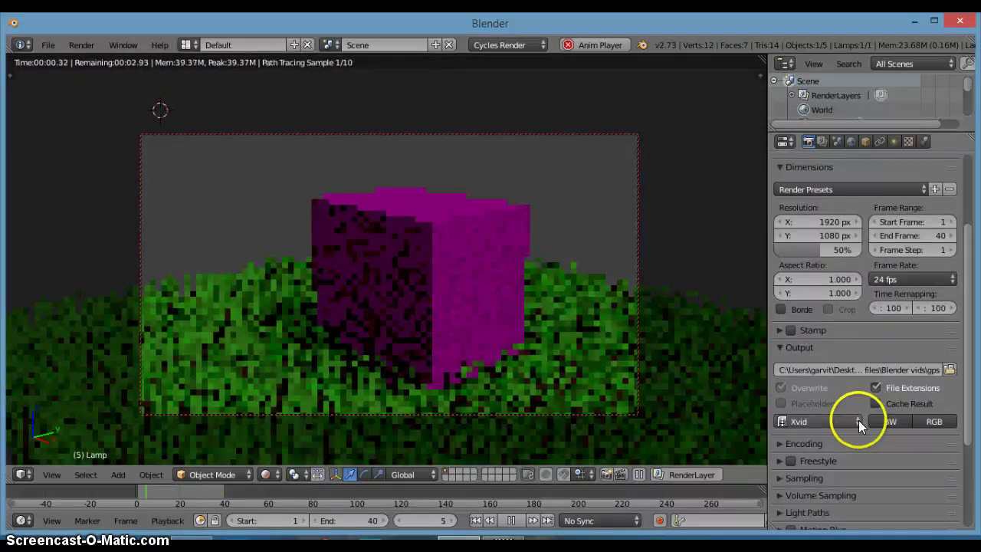
left_click(834, 423)
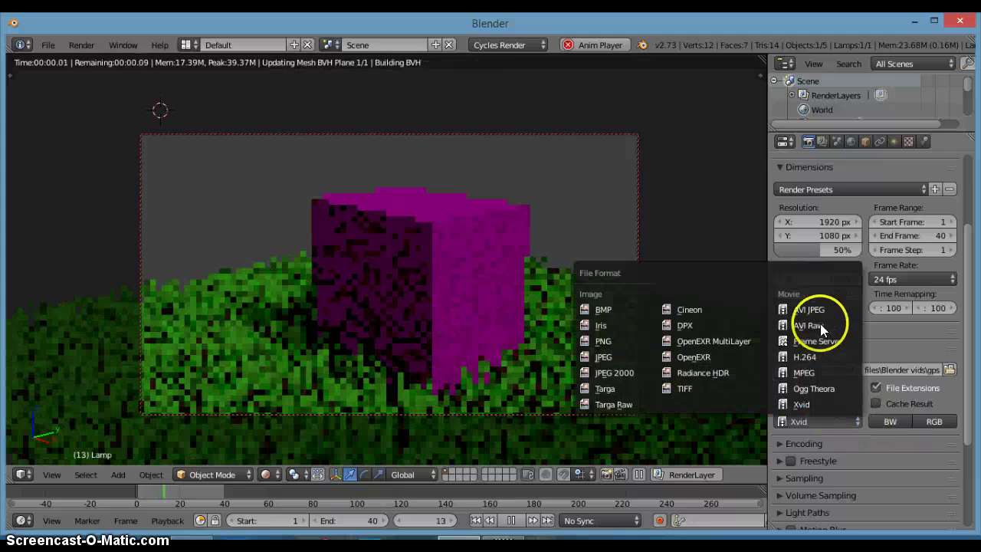
left_click(821, 421)
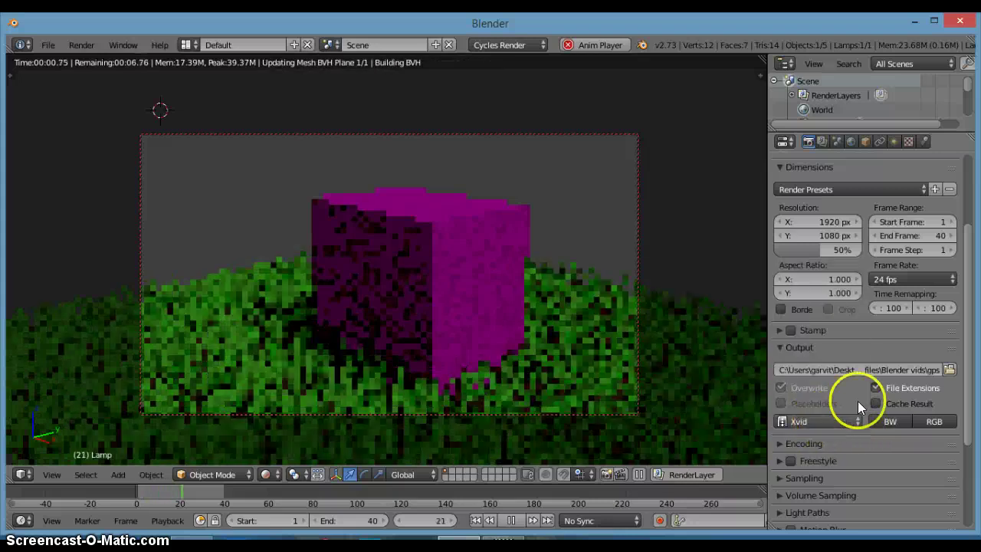
left_click(828, 422)
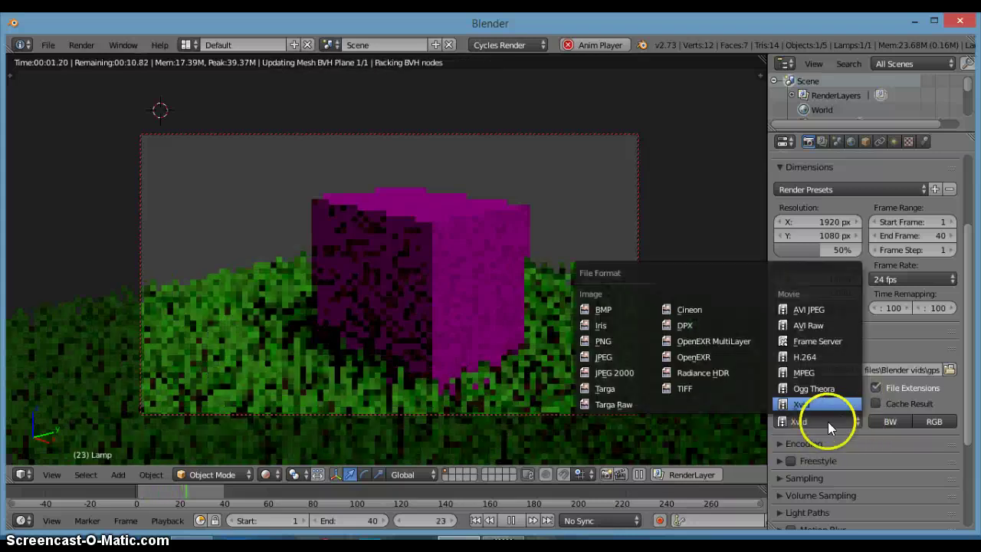
left_click(817, 479)
Set the render sample count to 54 in the Cycles sampling settings.
scroll(851, 453, "down", 1)
scroll(847, 456, "down", 1)
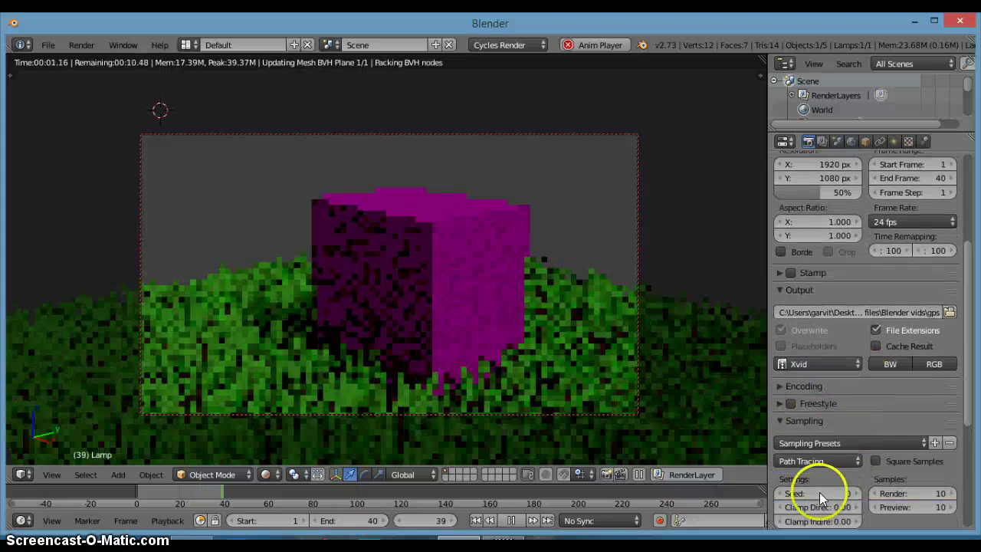
scroll(893, 475, "down", 1)
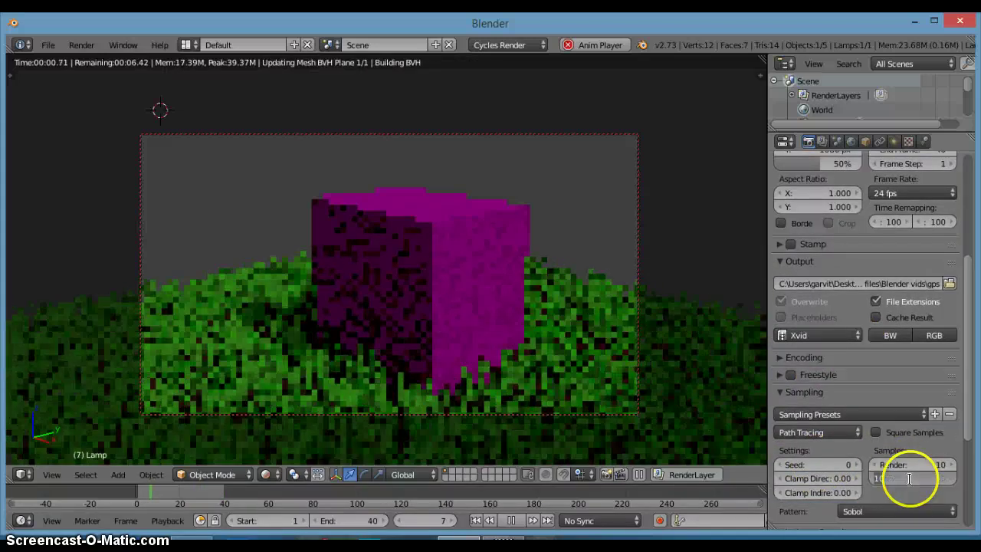
left_click(912, 478)
left_click(917, 464)
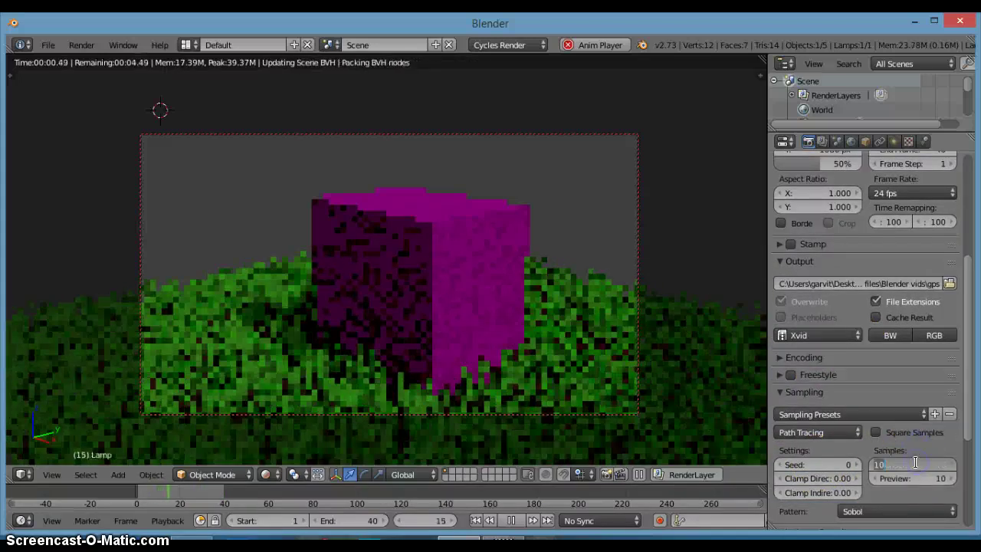
type("54")
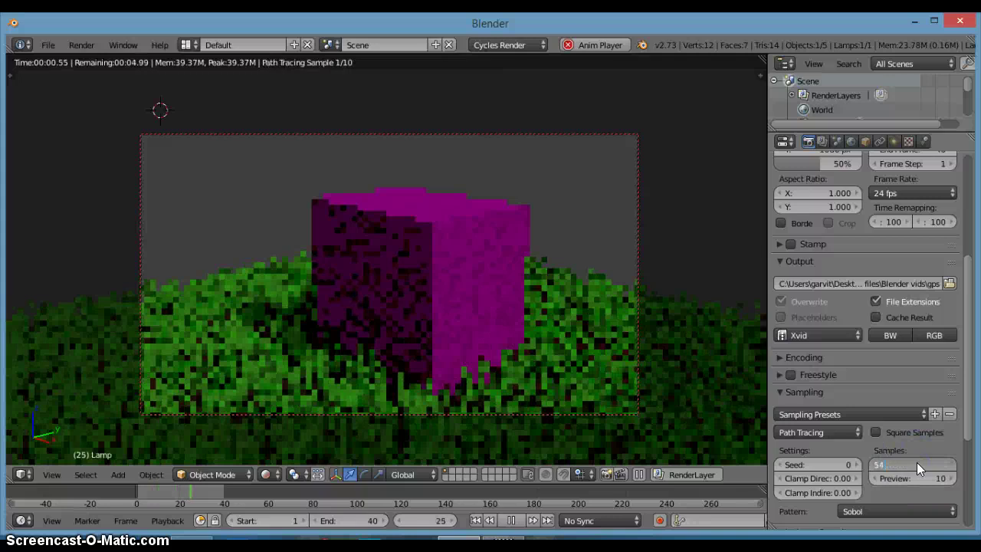
left_click(882, 320)
Start rendering the full animation with the current output settings.
scroll(883, 318, "up", 4)
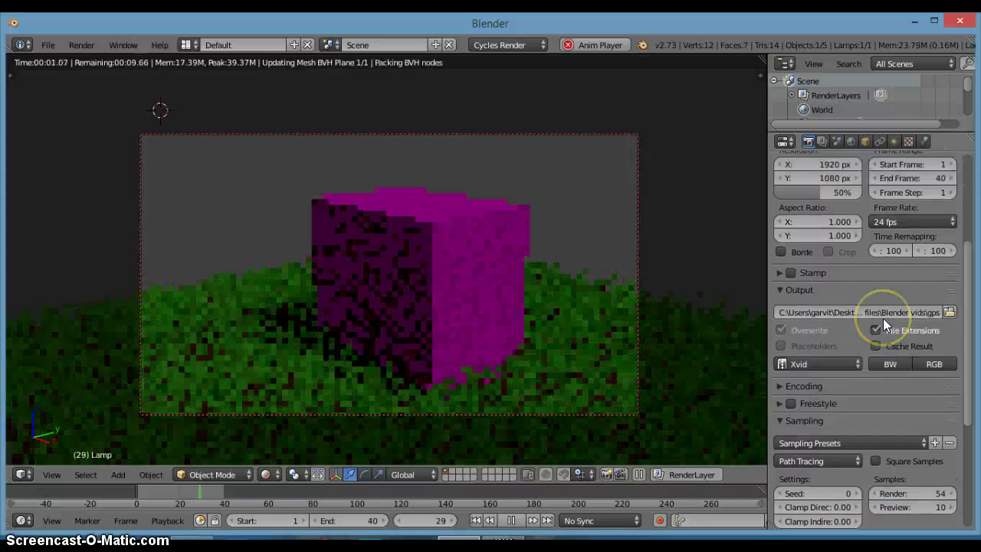
scroll(885, 319, "down", 3)
scroll(885, 319, "up", 3)
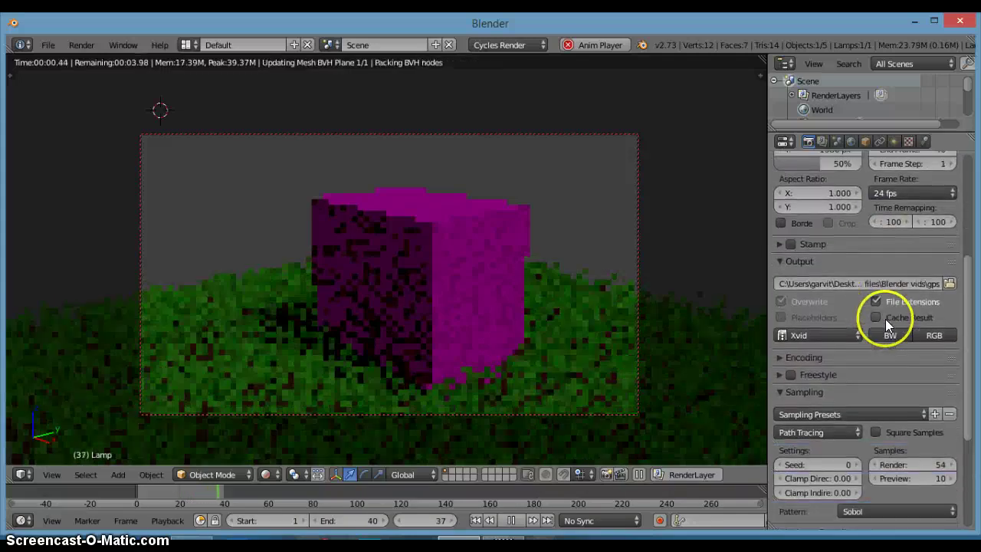
scroll(887, 315, "up", 6)
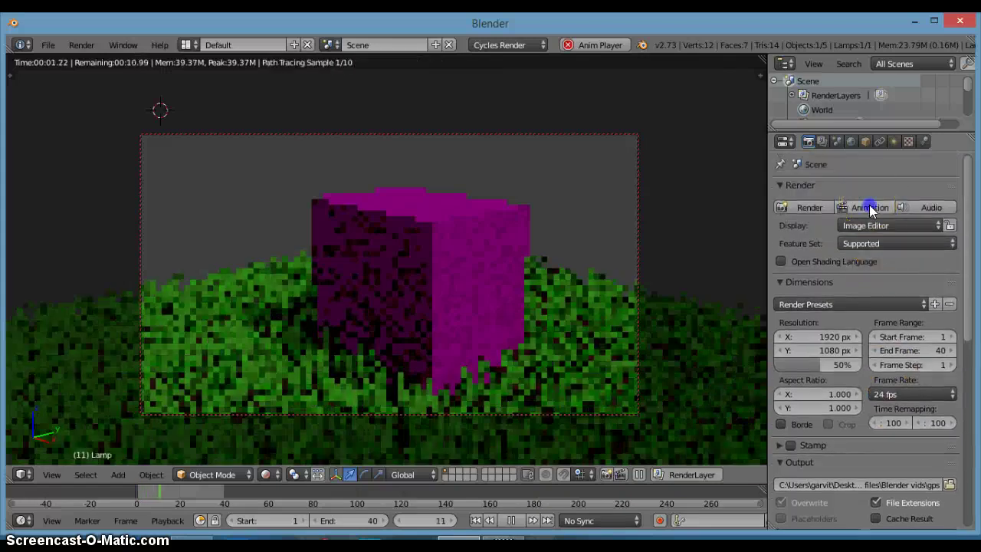
left_click(868, 207)
Save the rendered frame as an image named untitled.png in the BLENDER PICS folder.
scroll(582, 314, "down", 2)
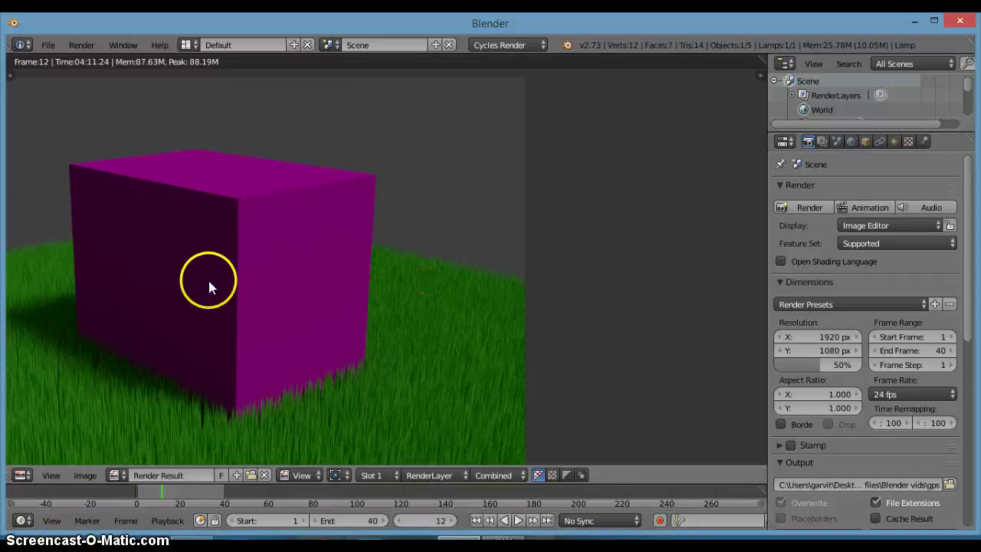
scroll(341, 288, "down", 2)
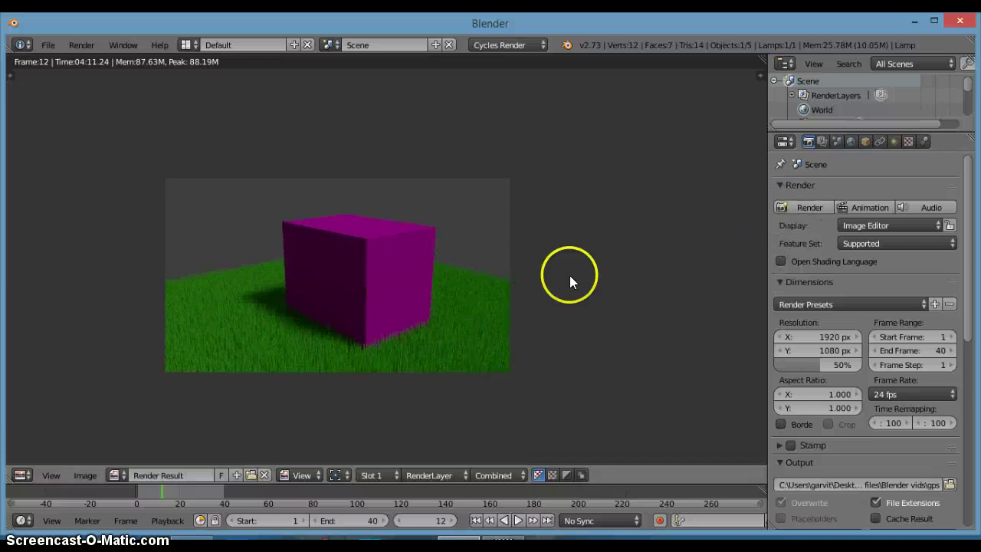
scroll(432, 324, "up", 2)
scroll(475, 258, "up", 3)
scroll(478, 268, "down", 2)
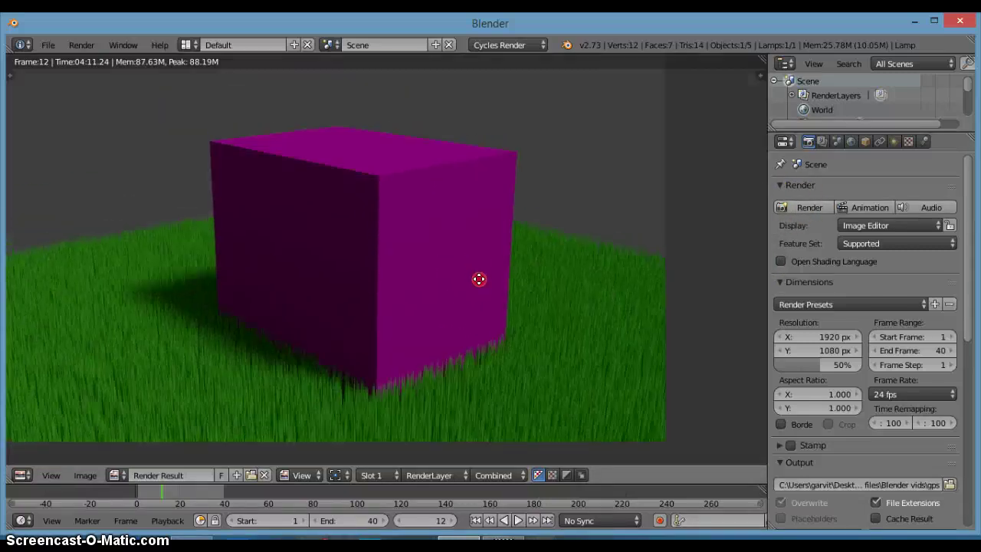
left_click(86, 475)
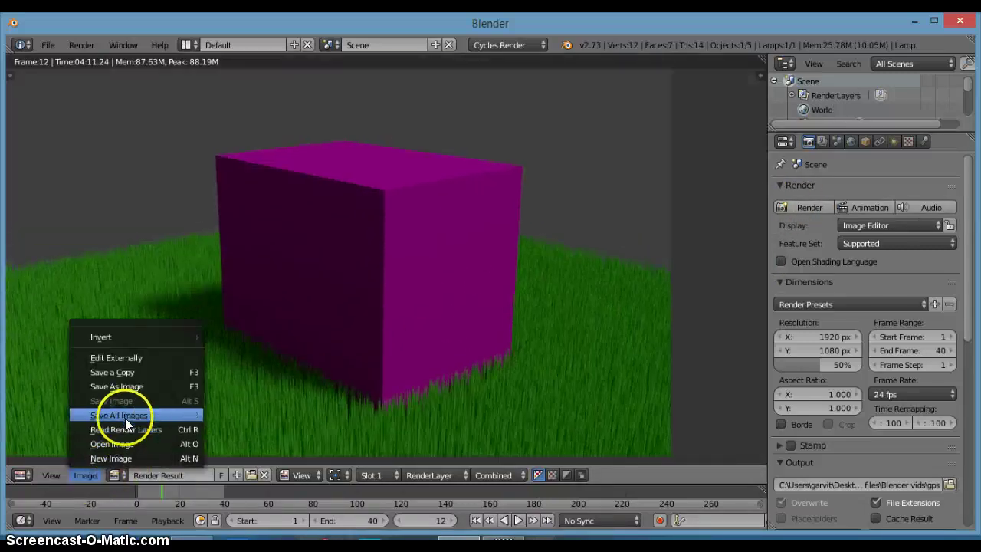
left_click(134, 386)
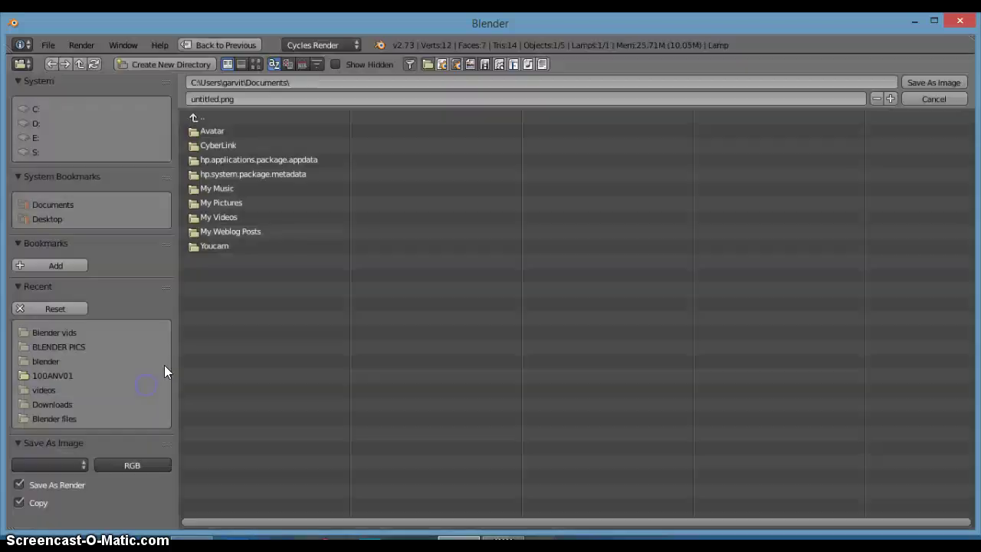
left_click(67, 341)
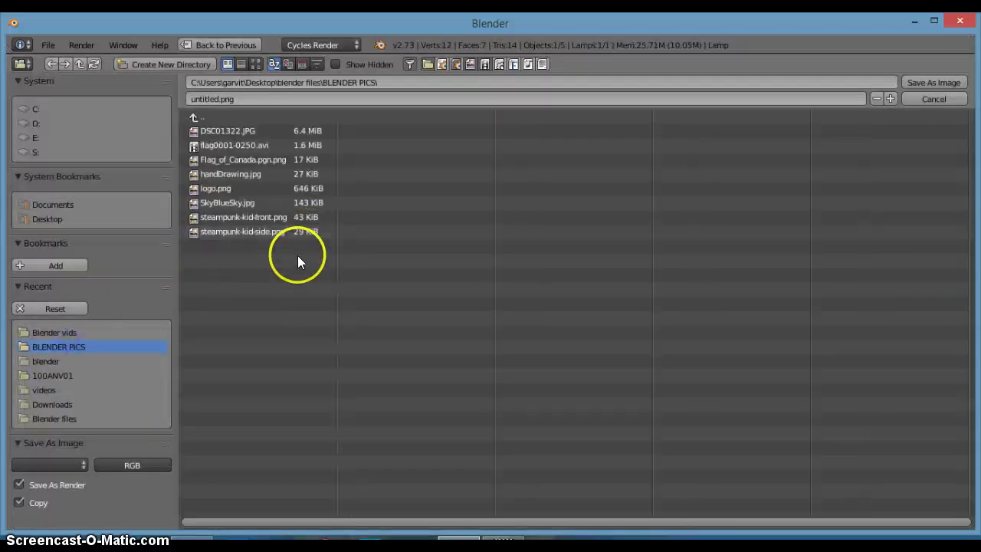
left_click(931, 83)
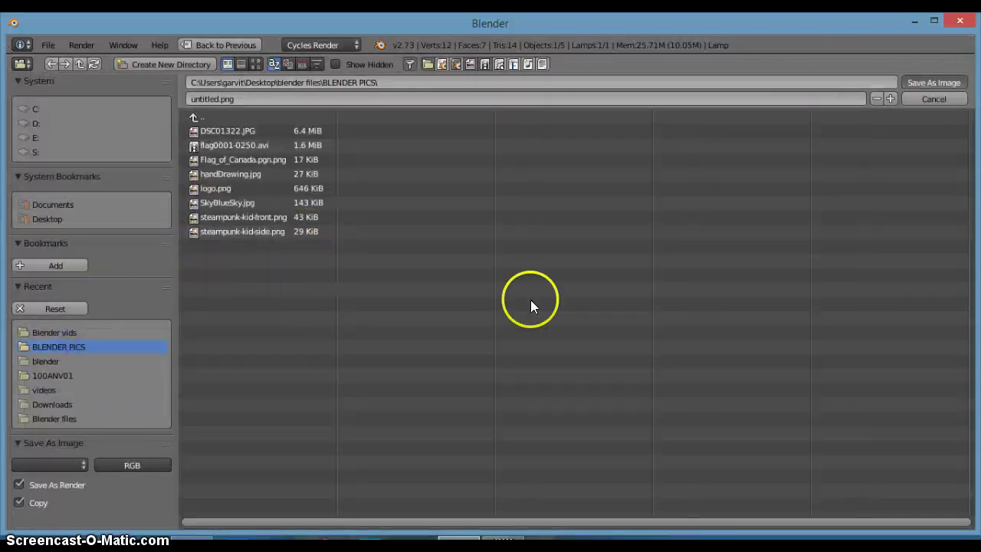
Examine the rendered cube, its shadow and the surrounding grass both up close and in the full frame.
scroll(513, 320, "down", 3)
scroll(556, 313, "up", 3)
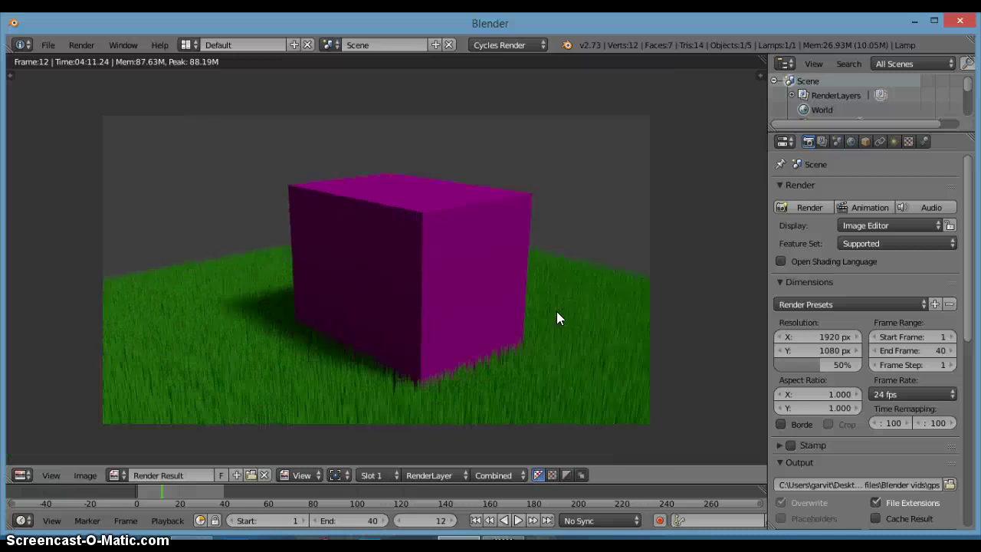
scroll(556, 311, "down", 1)
scroll(558, 307, "up", 1)
scroll(556, 300, "down", 2)
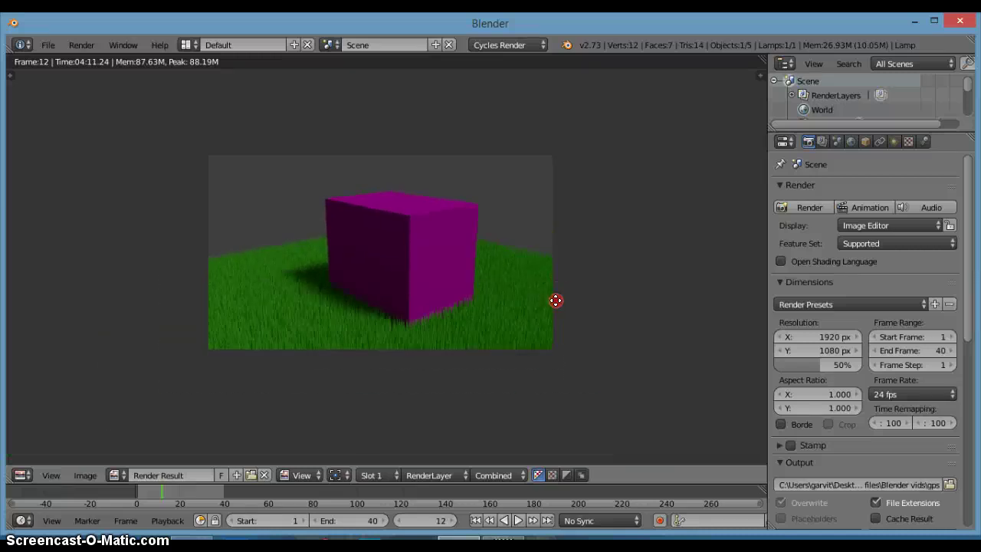
scroll(555, 318, "up", 2)
scroll(555, 320, "down", 1)
middle_click_drag(555, 314, 554, 325)
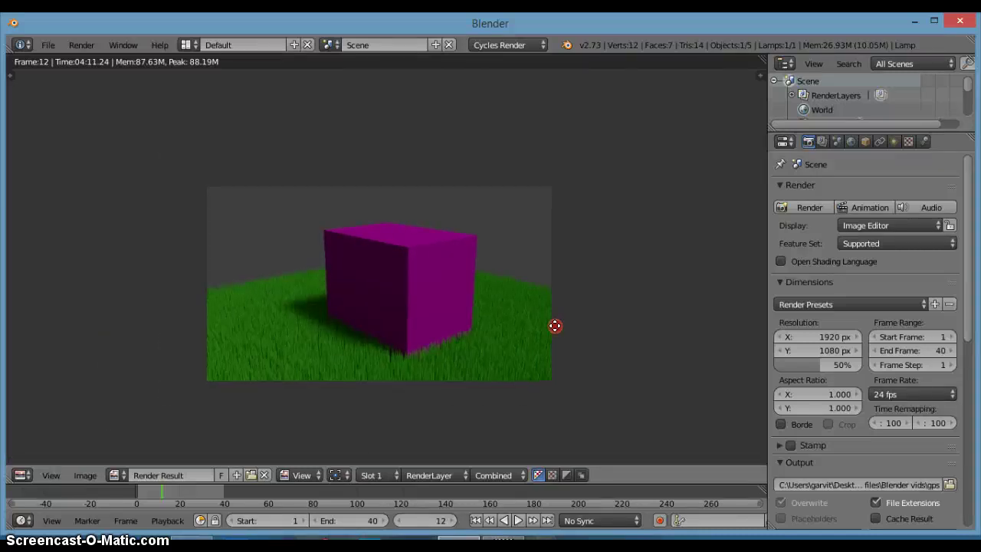
scroll(555, 327, "down", 1)
scroll(555, 328, "up", 1)
scroll(475, 335, "up", 2)
middle_click_drag(463, 336, 452, 312)
scroll(454, 281, "down", 2)
scroll(453, 312, "up", 2)
scroll(452, 312, "up", 1)
scroll(453, 312, "up", 1)
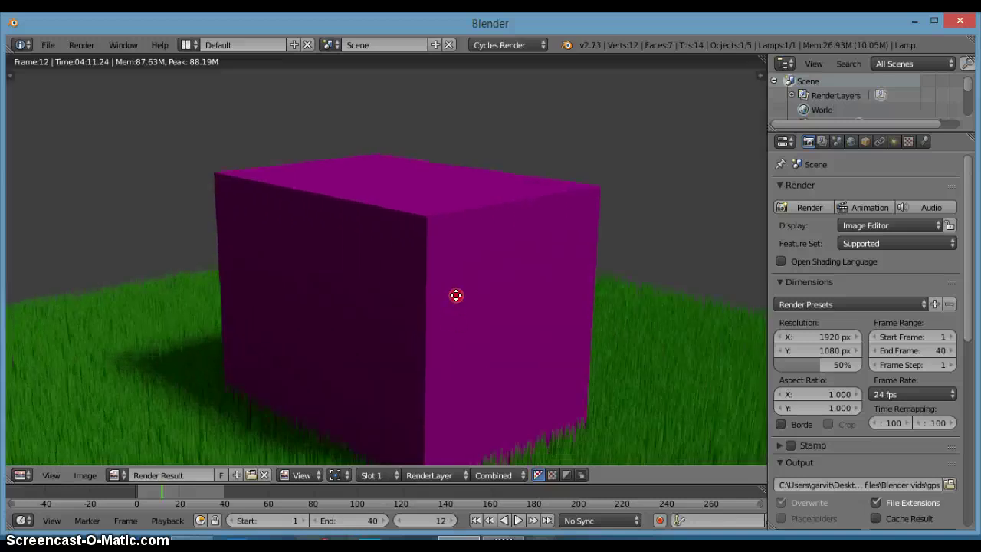
scroll(449, 265, "down", 2)
middle_click_drag(449, 265, 449, 268)
scroll(455, 284, "down", 1)
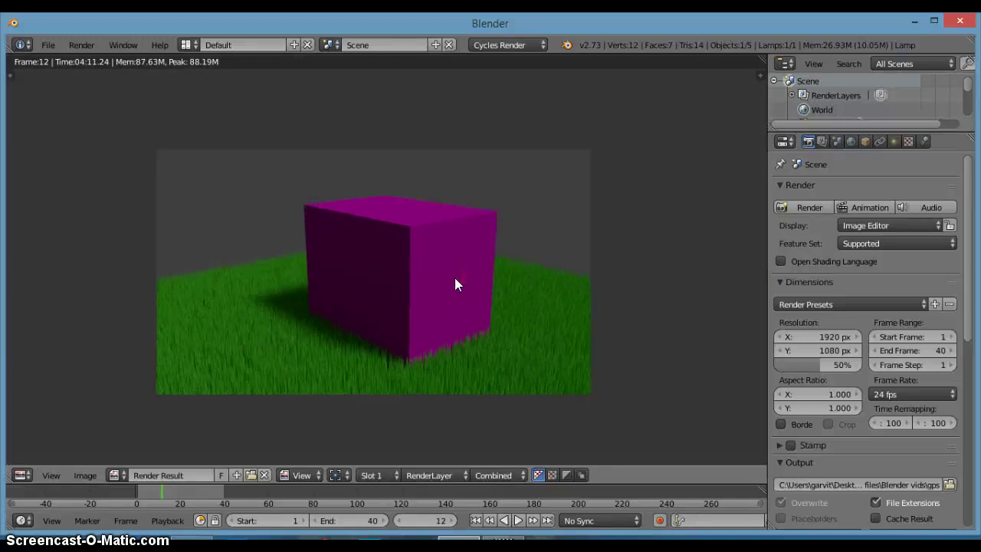